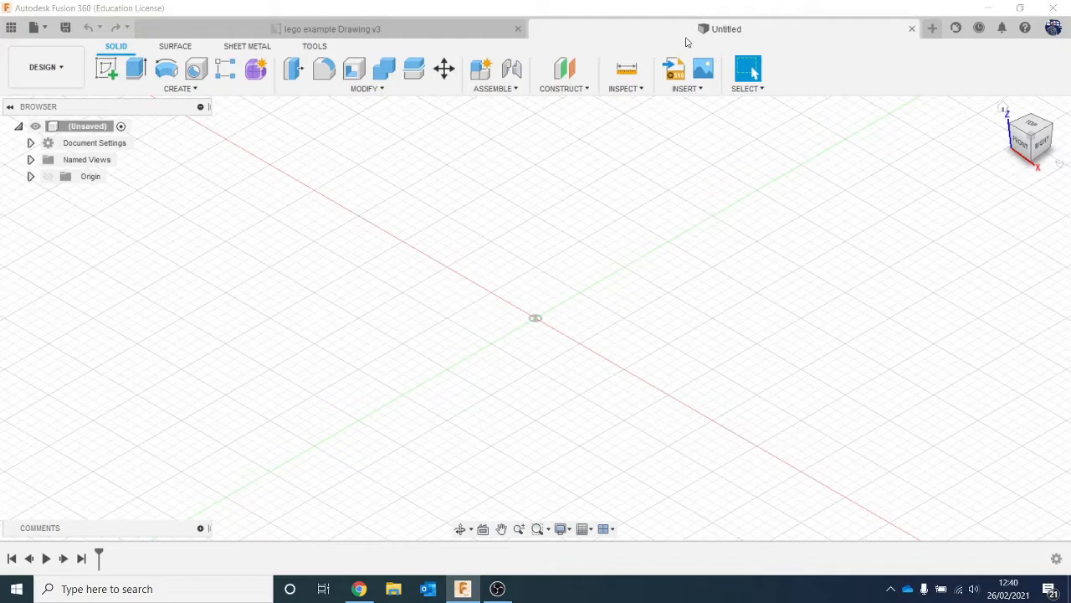
Step: Check the job status and the online working mode
left_click(976, 28)
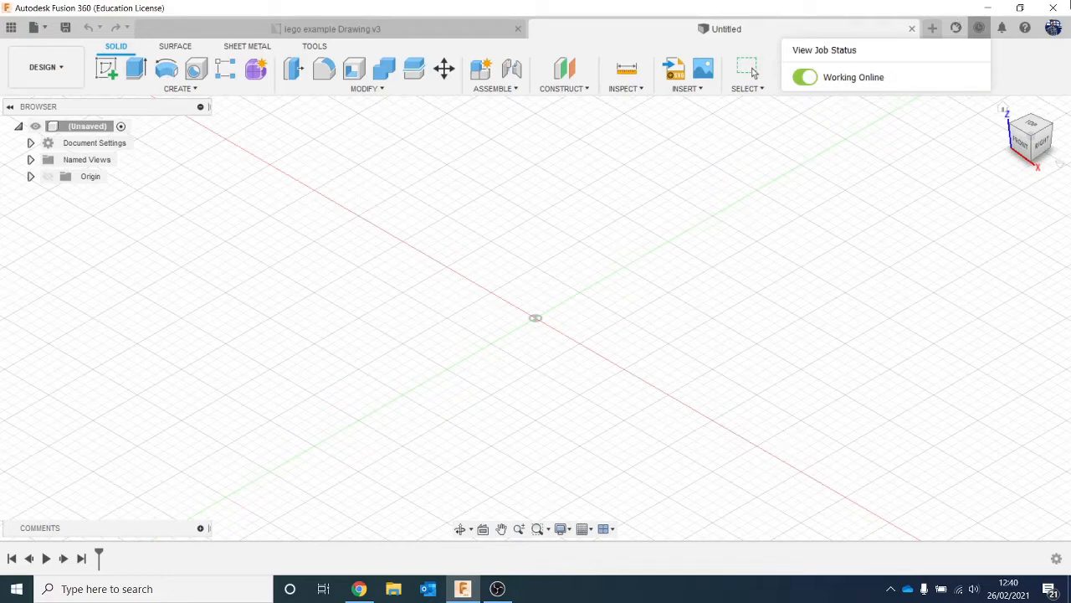
left_click(1023, 75)
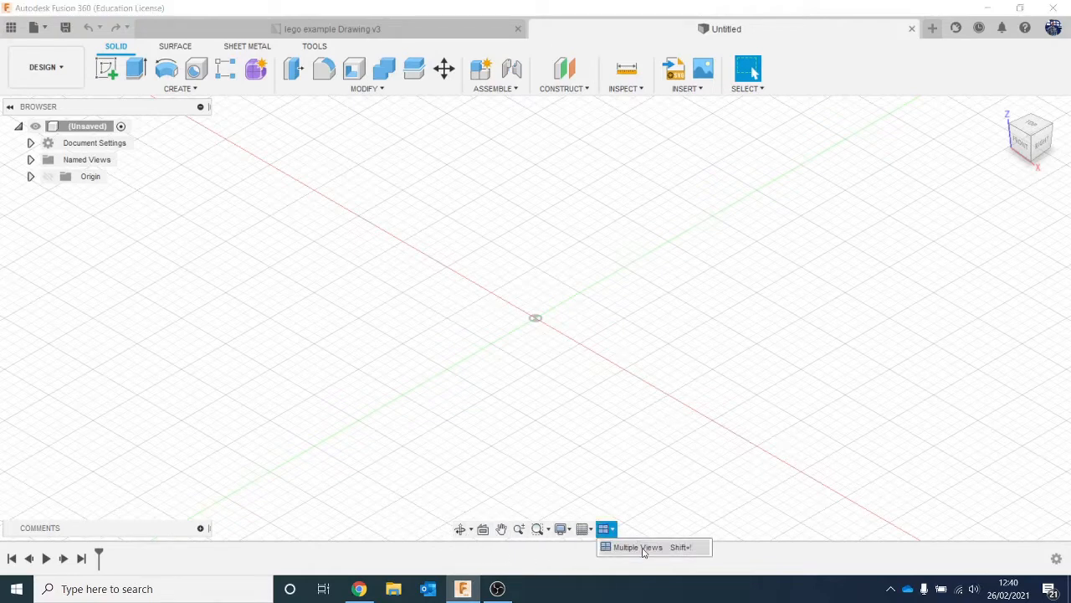
Step: Split the canvas into multiple views, and restore the single view
key("shift+1")
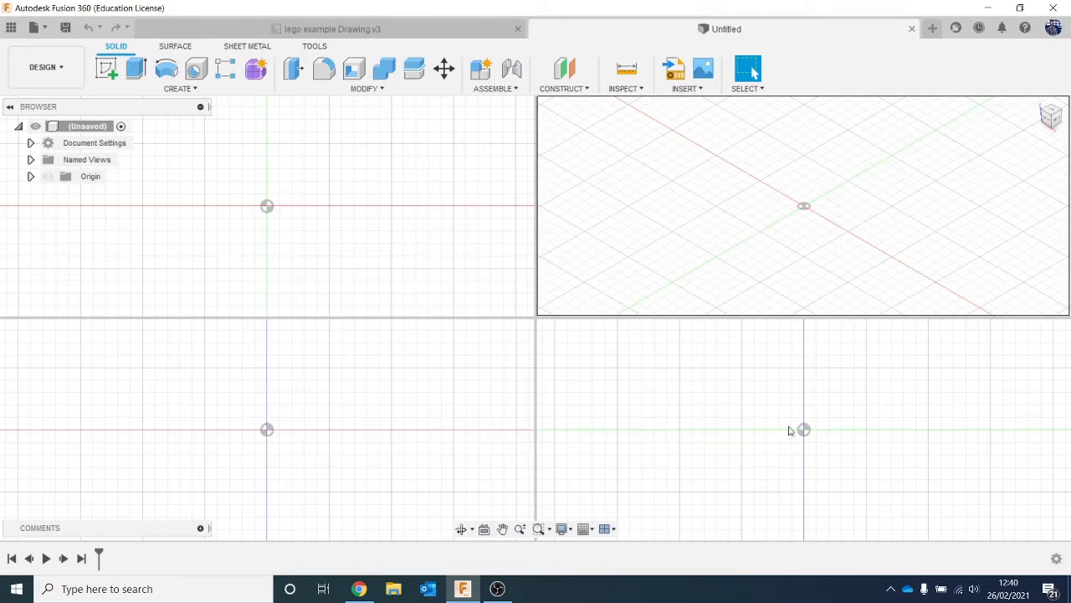
left_click(606, 529)
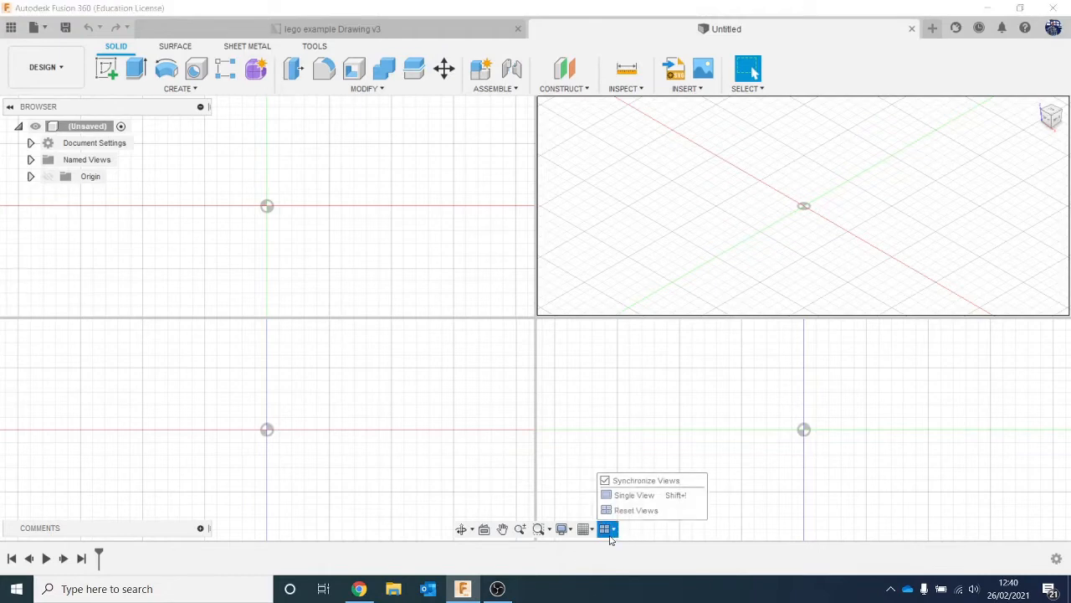
left_click(674, 494)
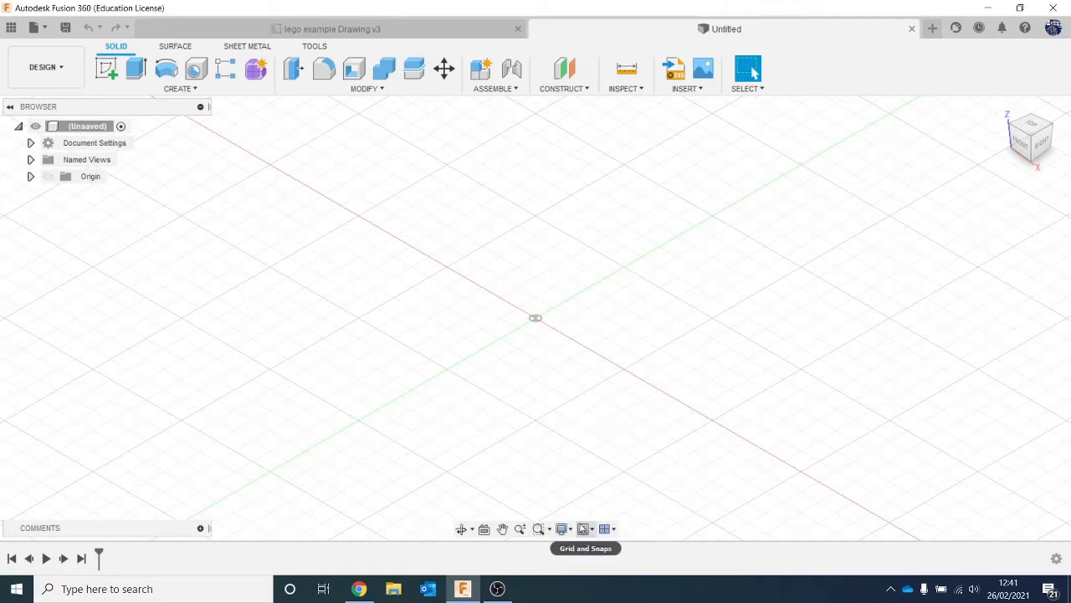
Step: Switch the layout grid off and back on
left_click(584, 528)
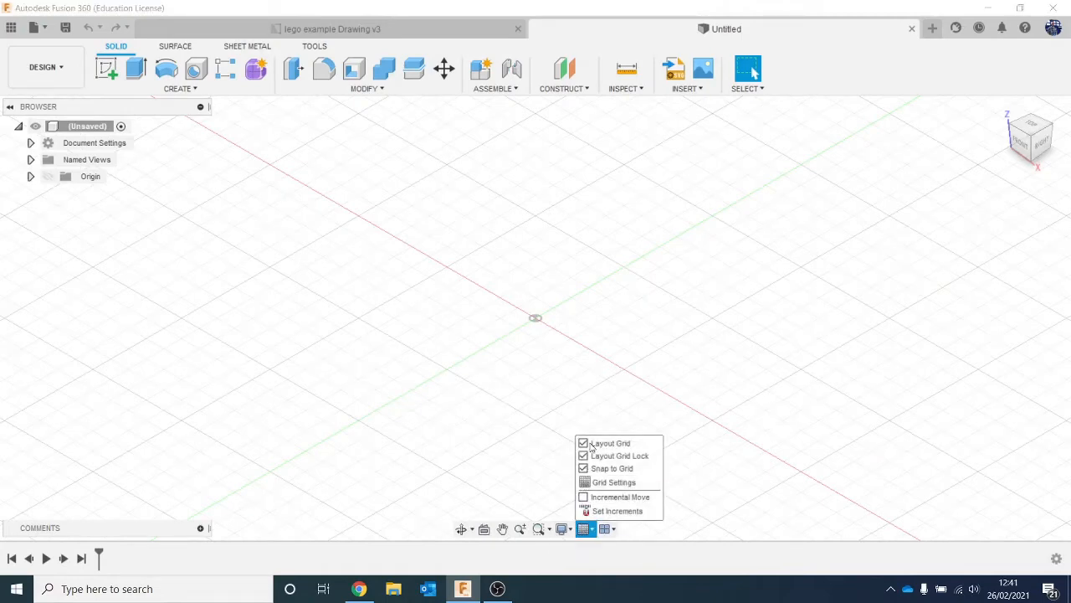
left_click(592, 446)
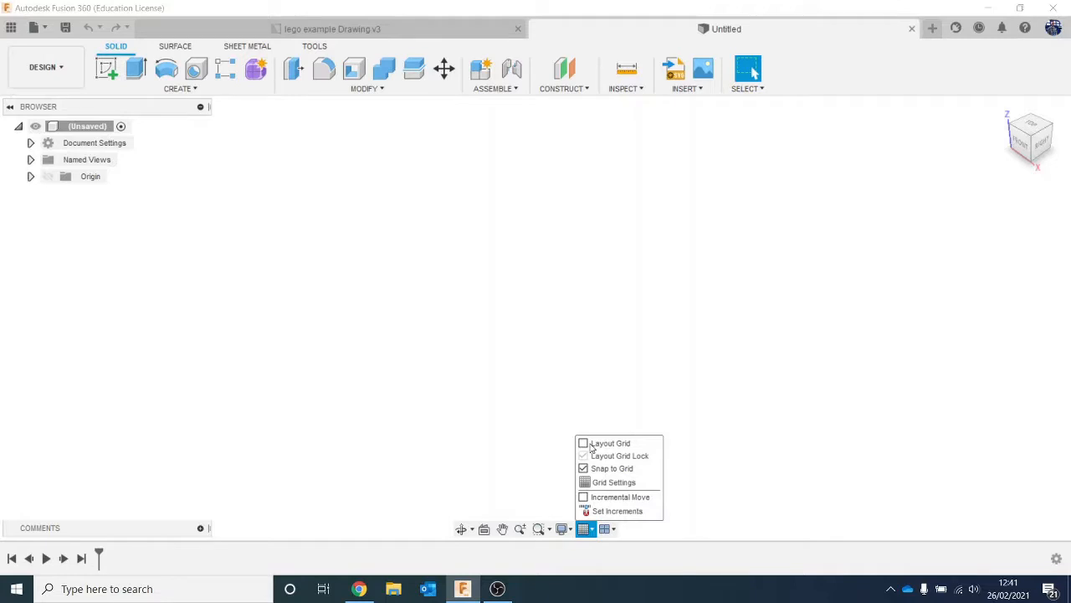
left_click(592, 446)
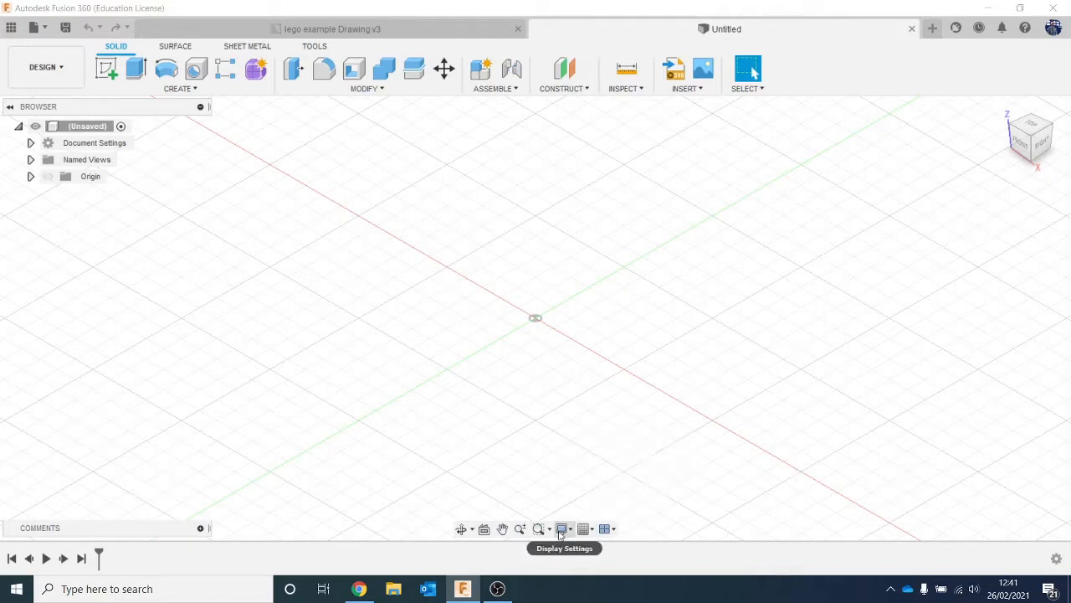
Step: Try the Dark Sky and Grey Room environments as the canvas background
left_click(561, 529)
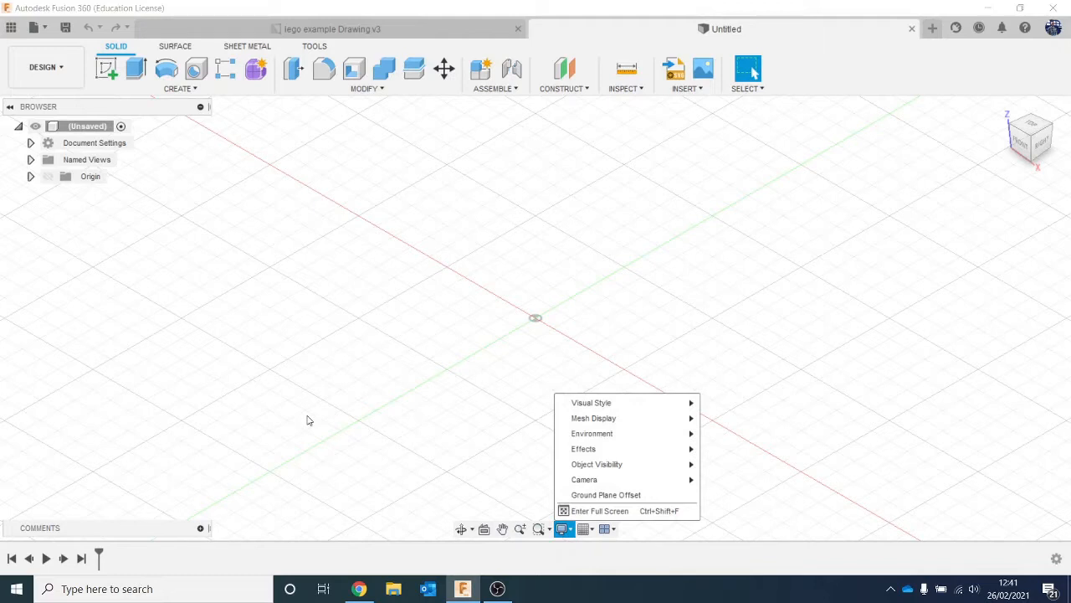
mouse_move(634, 404)
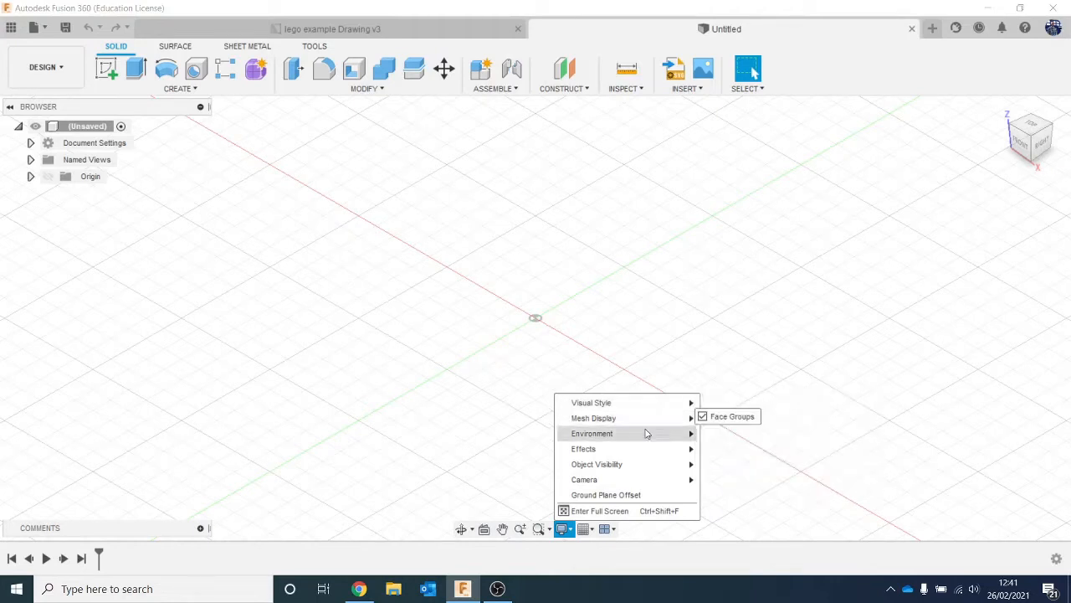
mouse_move(646, 433)
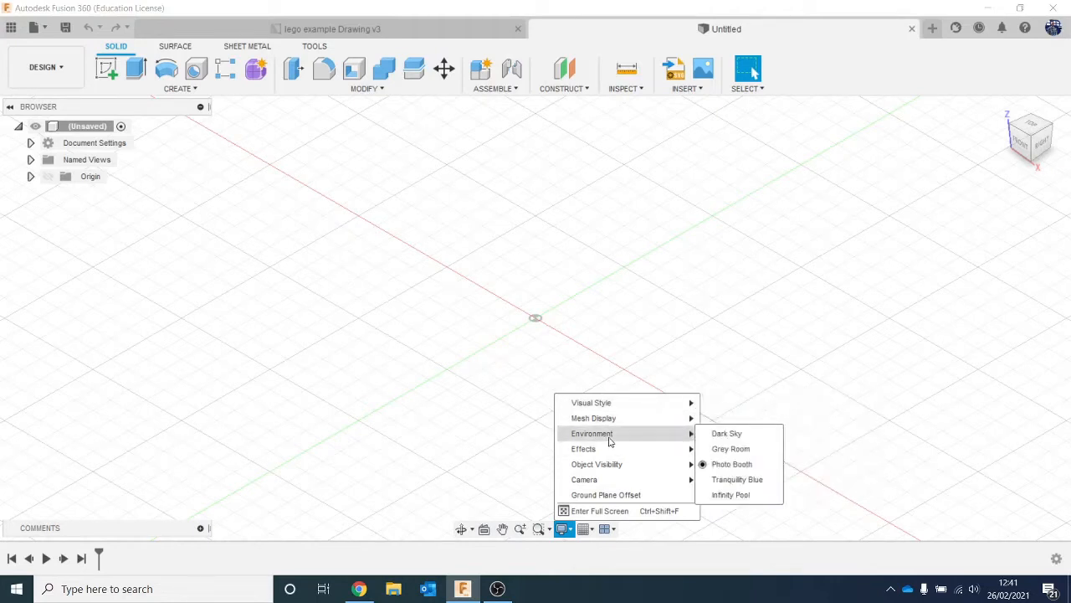
left_click(744, 434)
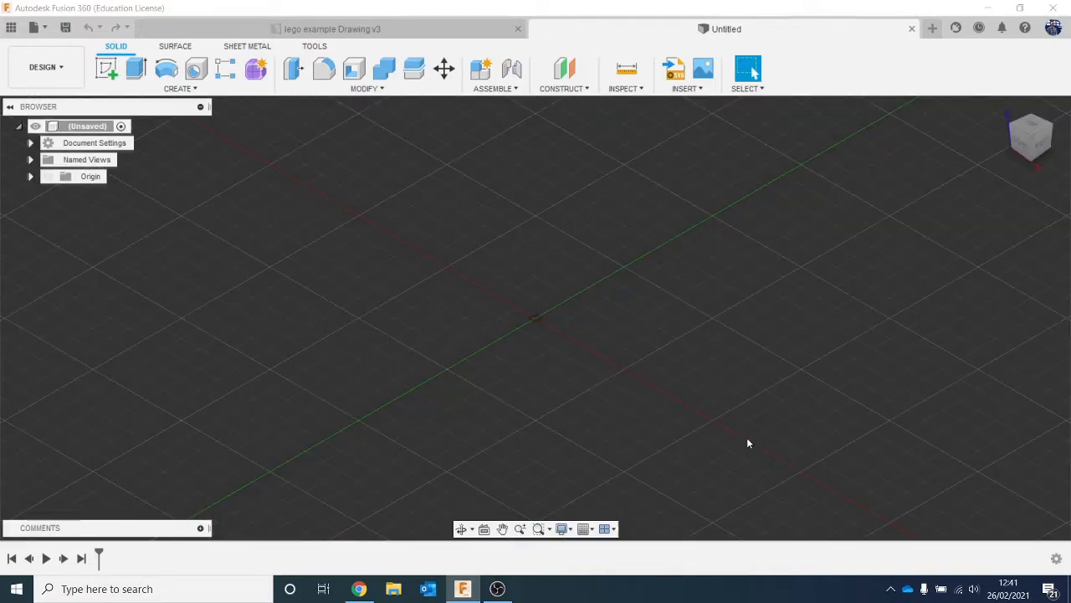
left_click(561, 529)
mouse_move(676, 433)
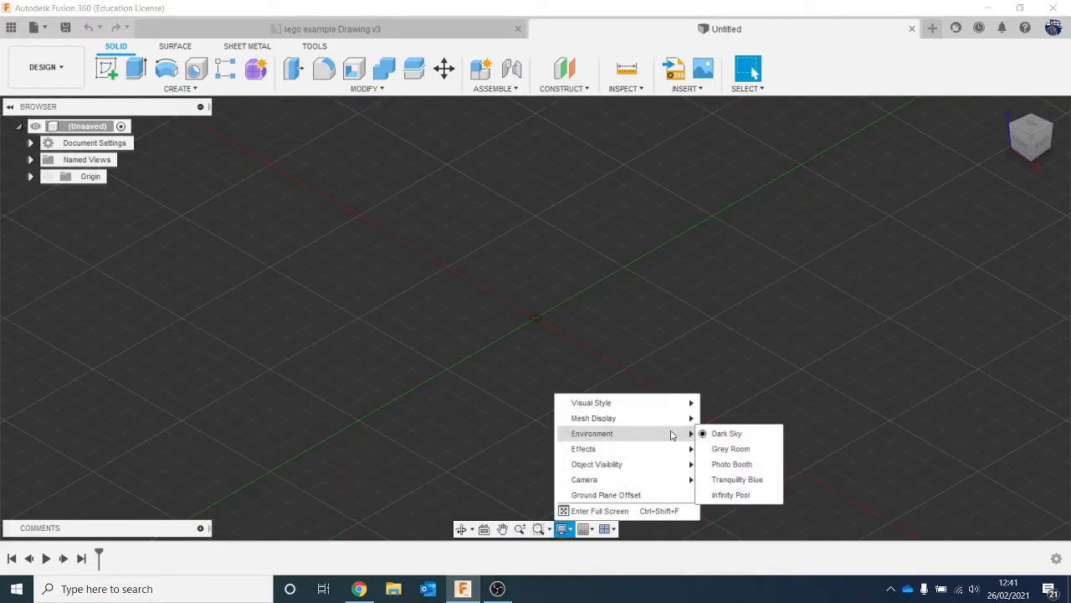
left_click(726, 449)
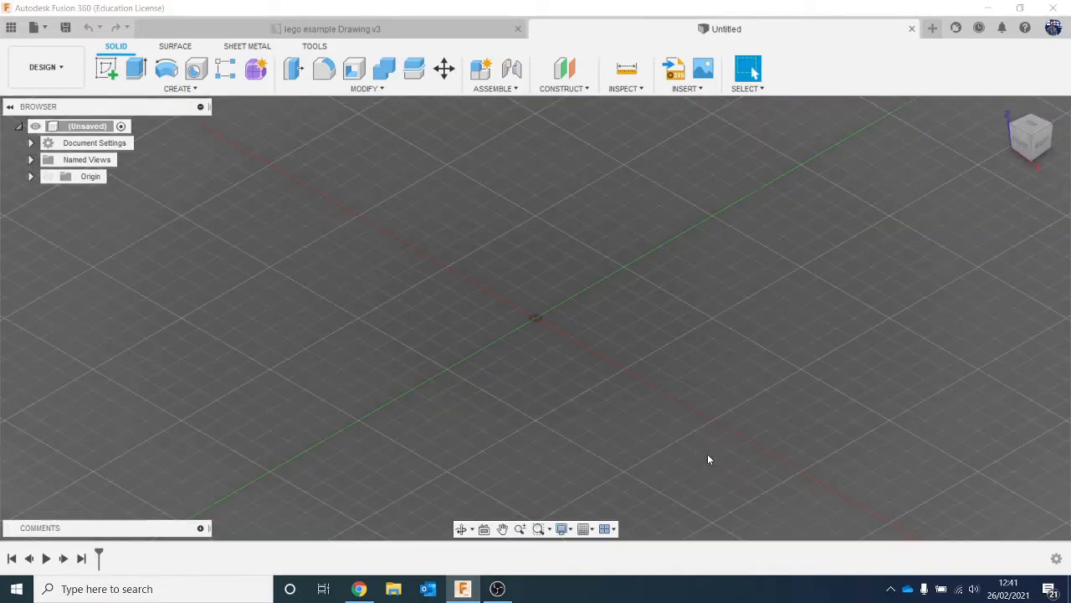
Step: Try the Tranquility Blue and Infinity Pool environments as the canvas background
left_click(561, 529)
mouse_move(615, 439)
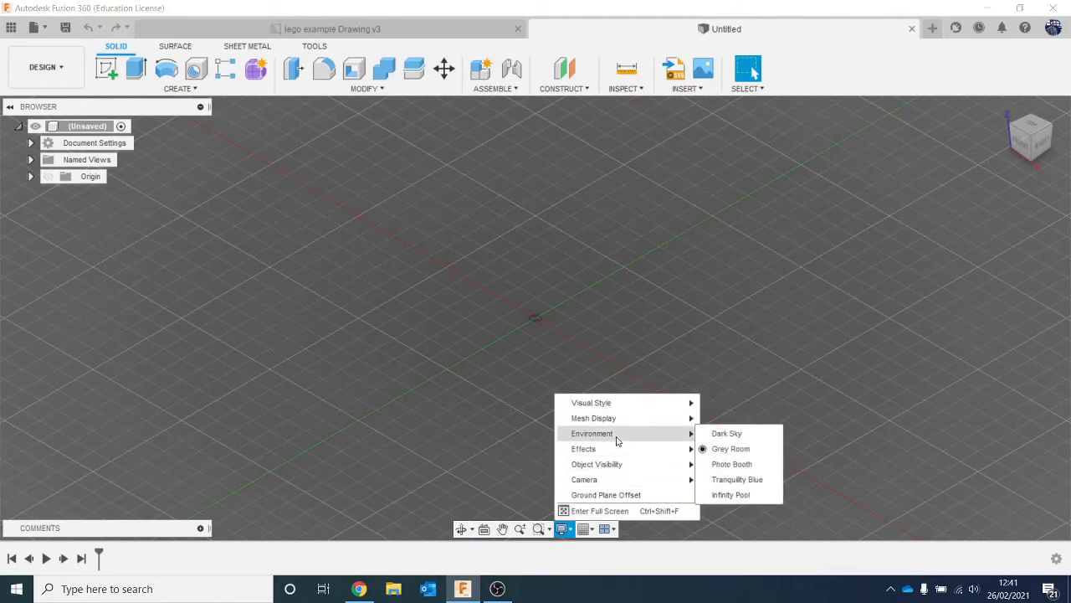
left_click(724, 480)
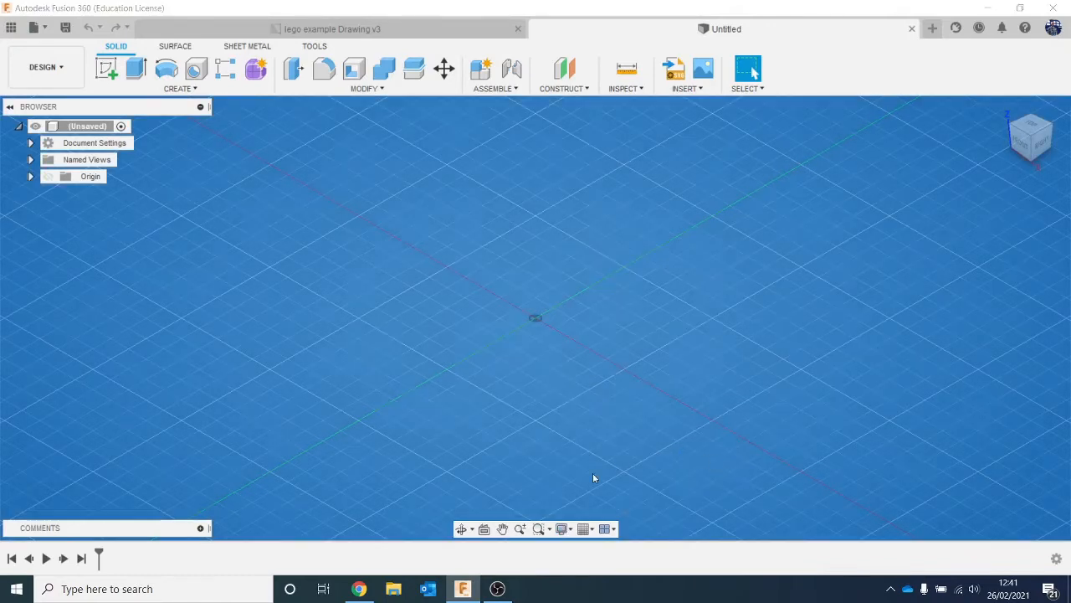
left_click(569, 528)
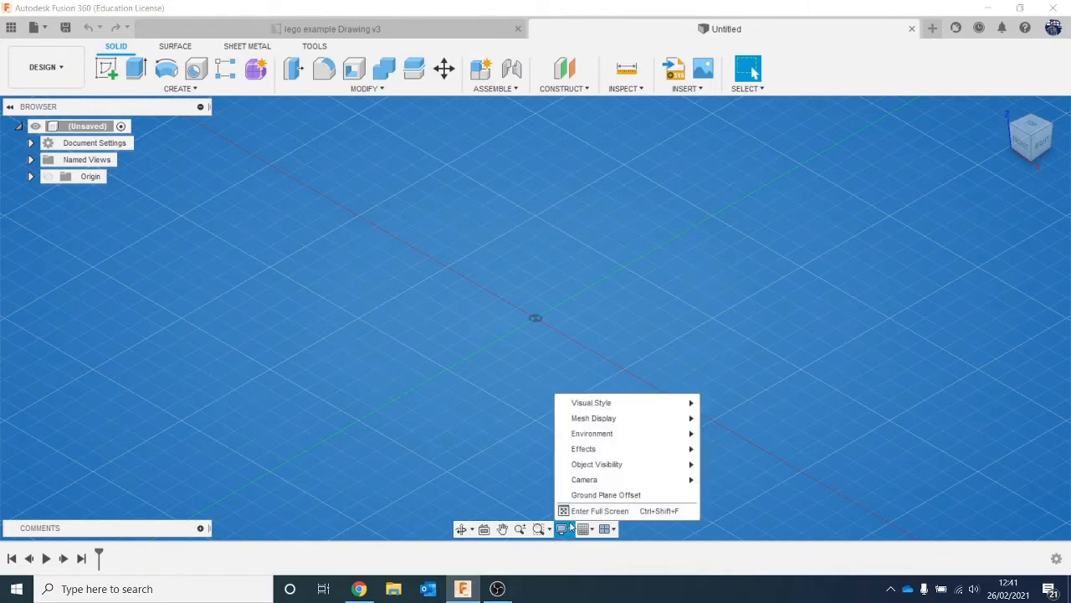
mouse_move(641, 435)
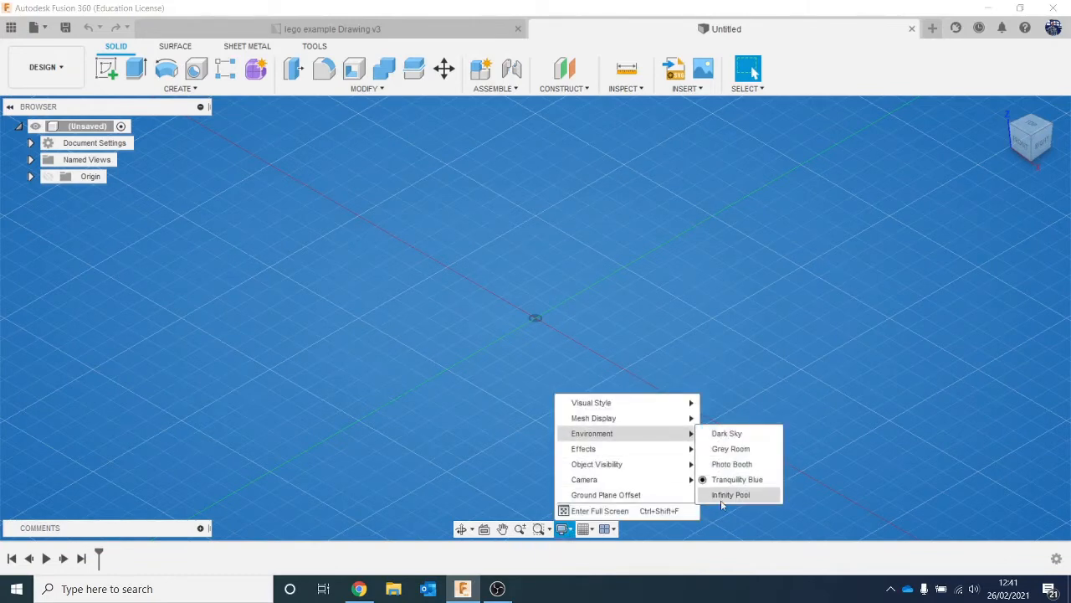
left_click(721, 495)
Step: Set the canvas environment to Photo Booth
left_click(563, 528)
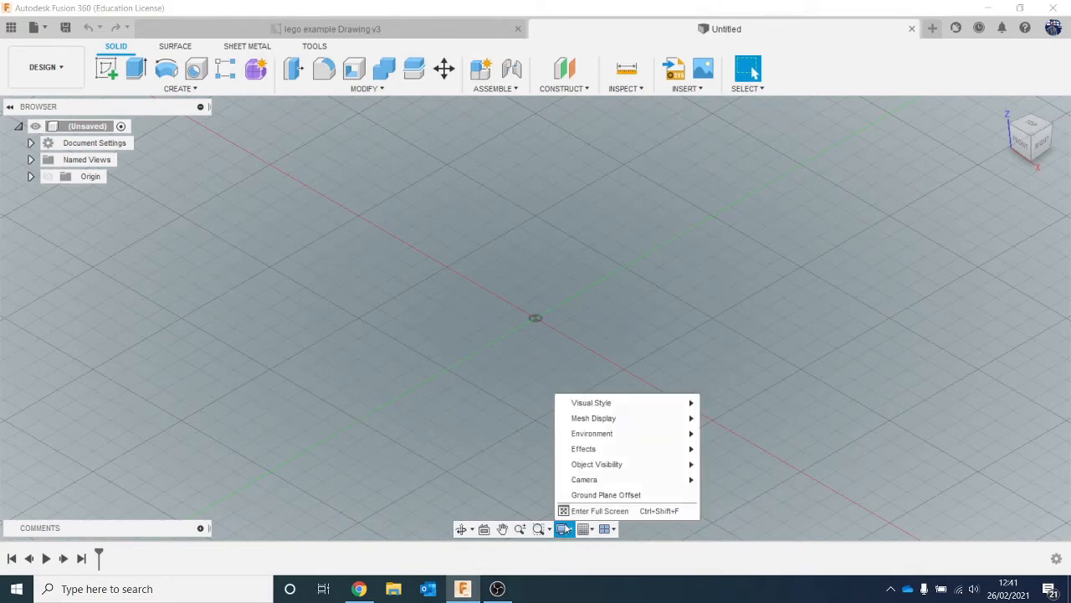
mouse_move(634, 436)
left_click(716, 464)
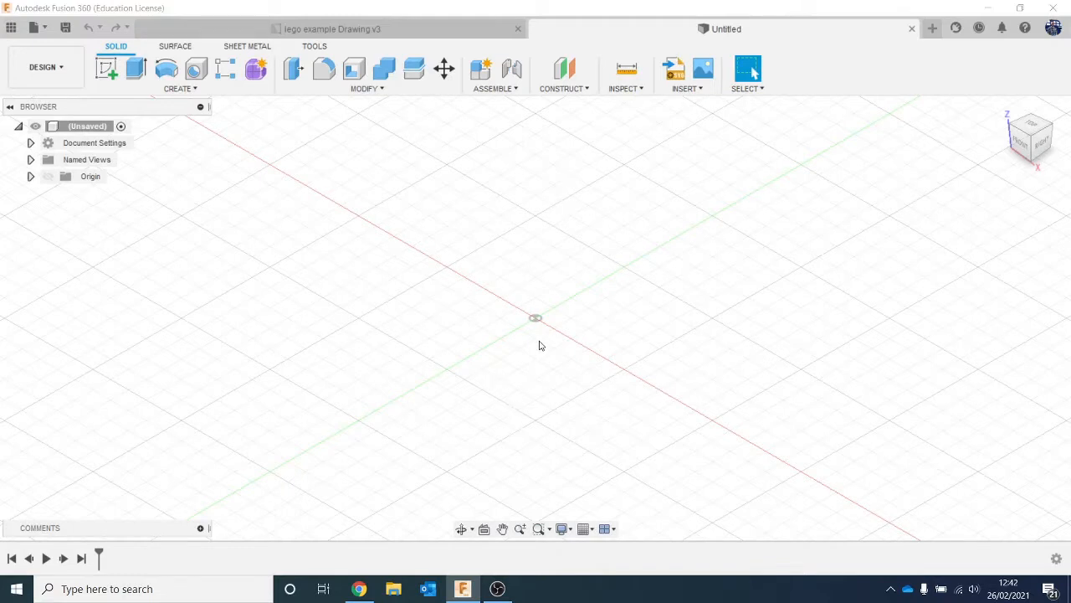
Step: Zoom, pan and orbit around the origin of the empty design to explore view navigation
scroll(559, 331, "down", 6)
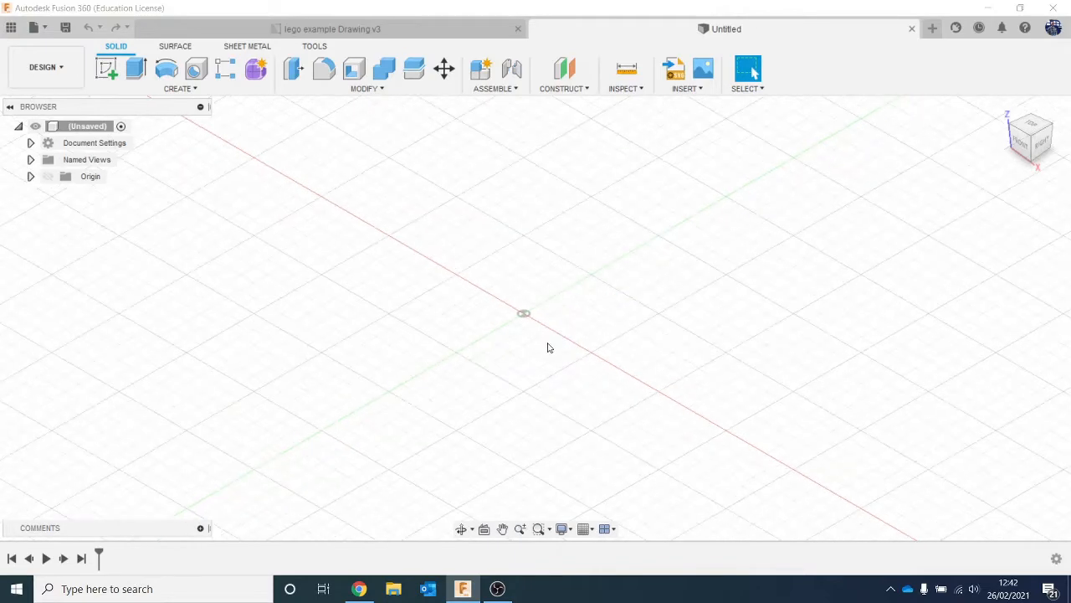
scroll(530, 373, "up", 5)
scroll(514, 394, "down", 3)
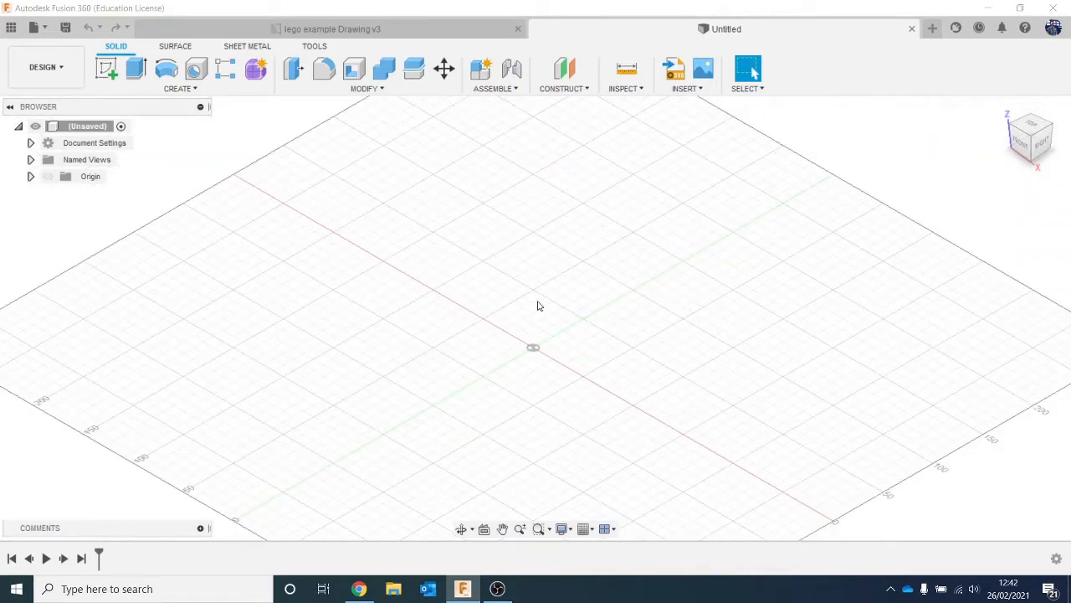
middle_click_drag(528, 315, 581, 333)
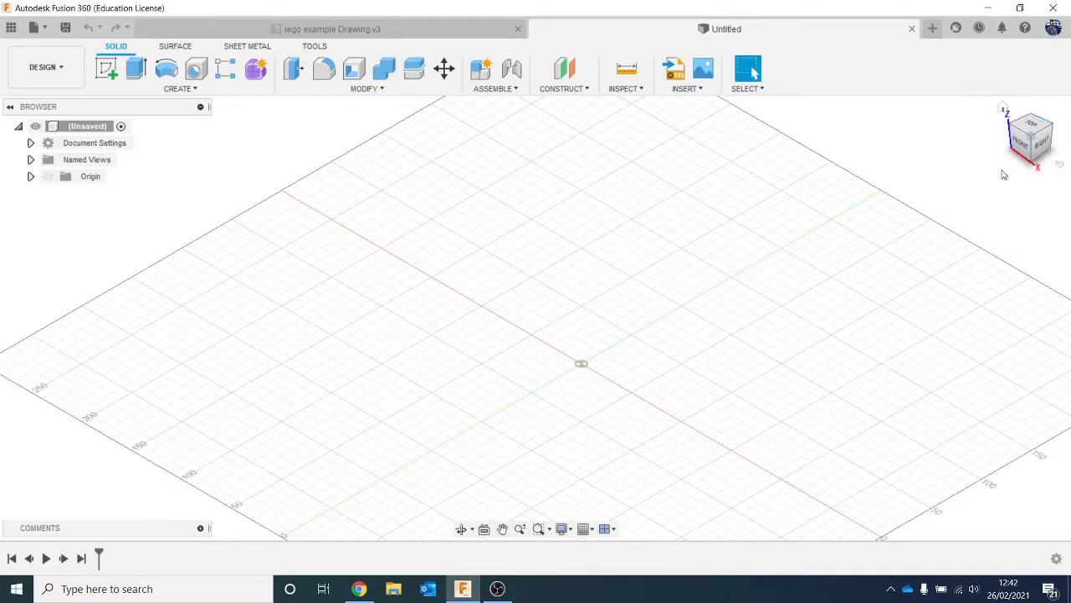
mouse_move(536, 317)
middle_mouse_down("shift")
mouse_move(4, 137)
mouse_move(3, 51)
mouse_move(3, 79)
mouse_move(661, 306)
mouse_move(703, 306)
middle_mouse_up("shift")
Step: View the workspace from the front, right and left sides, and return to the home view
left_click(1026, 136)
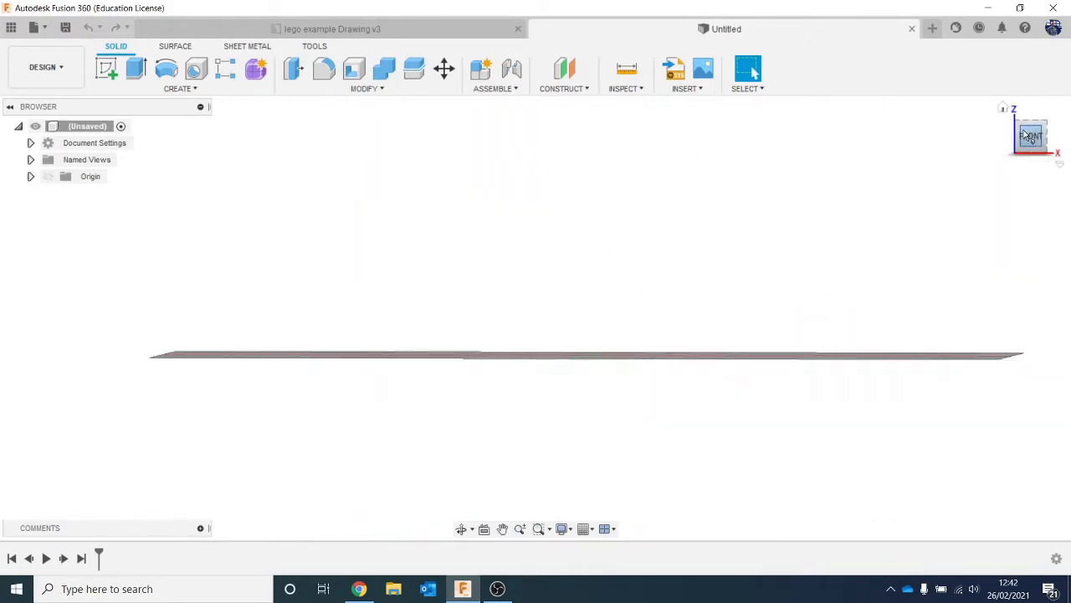
left_click(1043, 140)
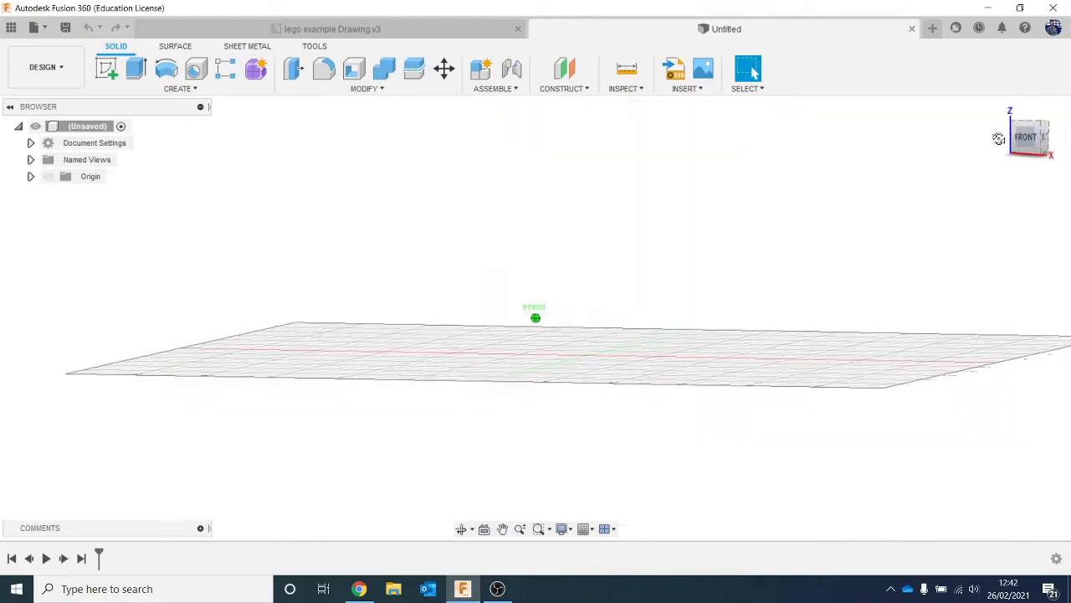
left_click(1042, 139)
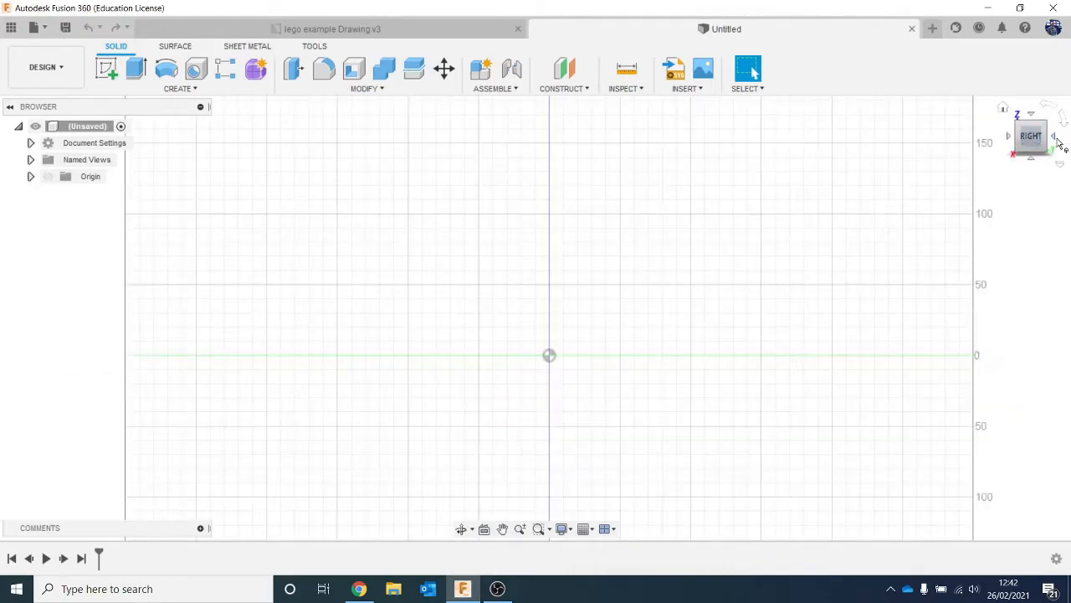
left_click(1057, 139)
left_click(1057, 139)
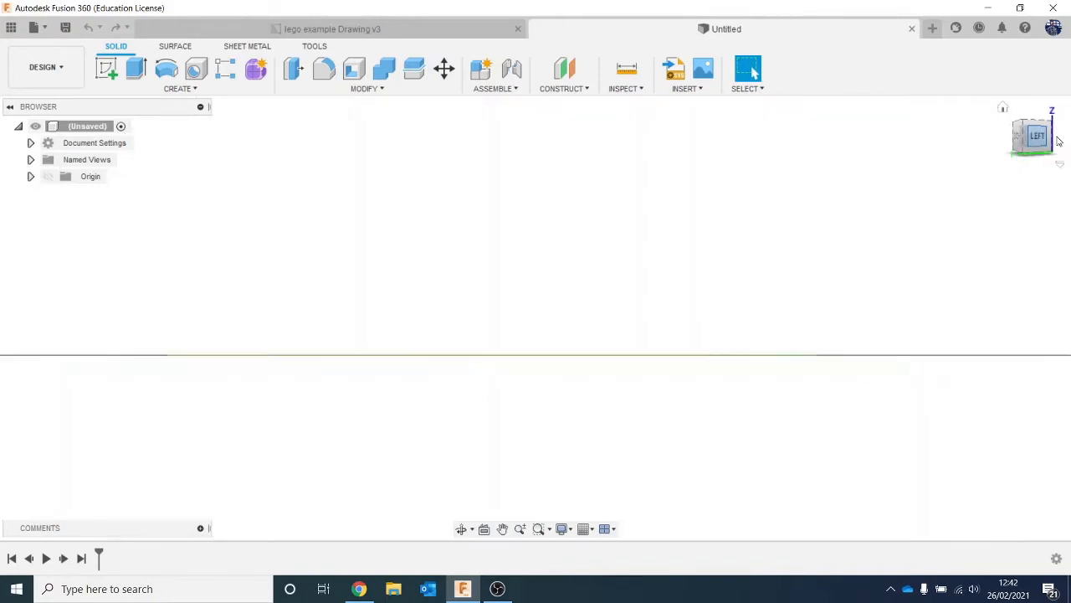
left_click(1002, 110)
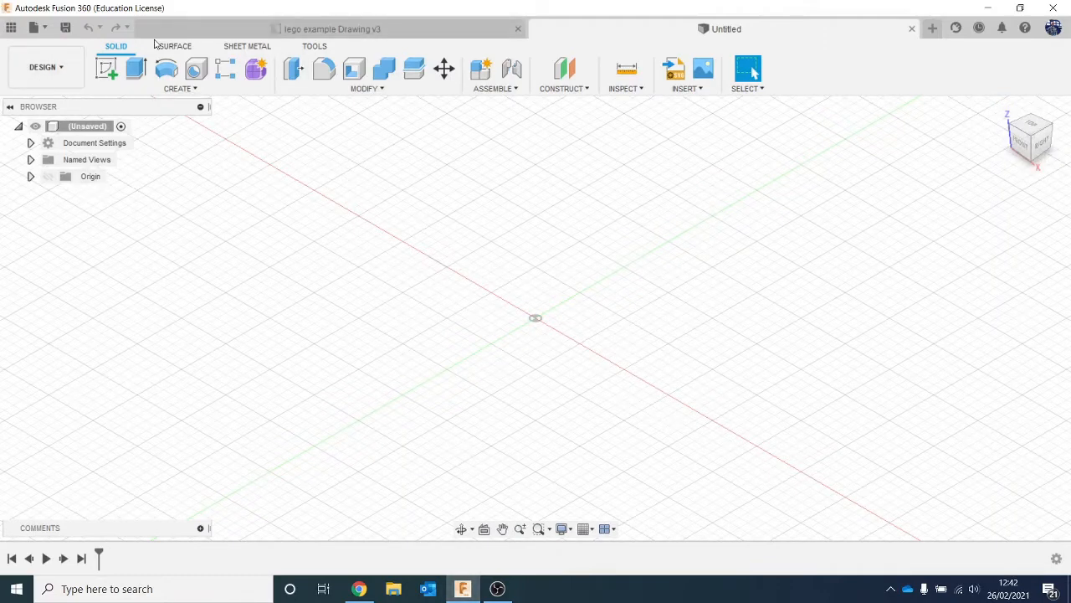
Step: Review the unit types available in the document settings, keeping millimetres as the active unit
left_click(31, 143)
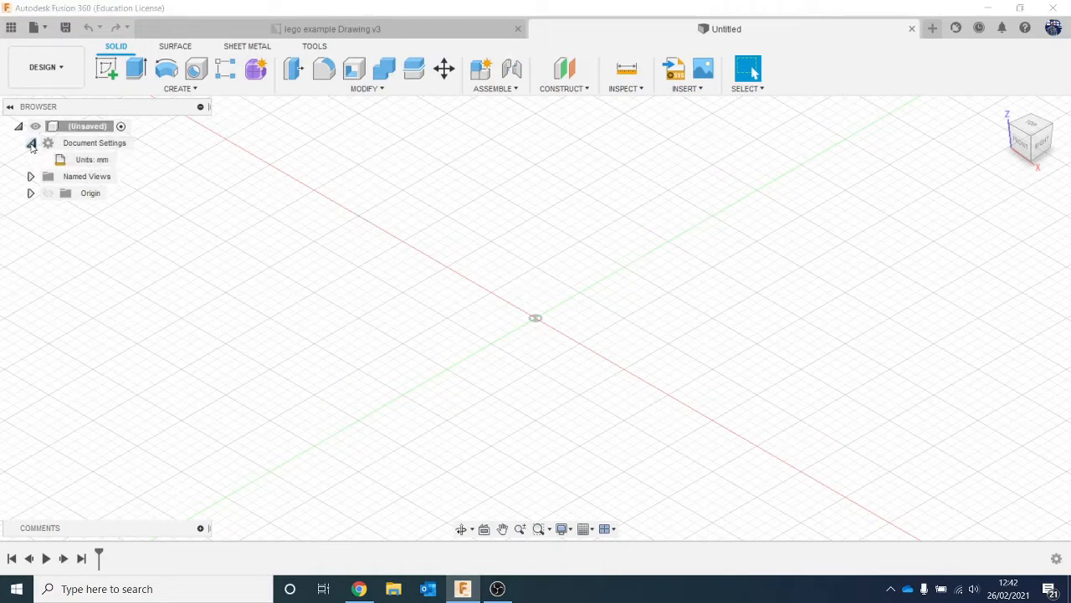
mouse_move(89, 160)
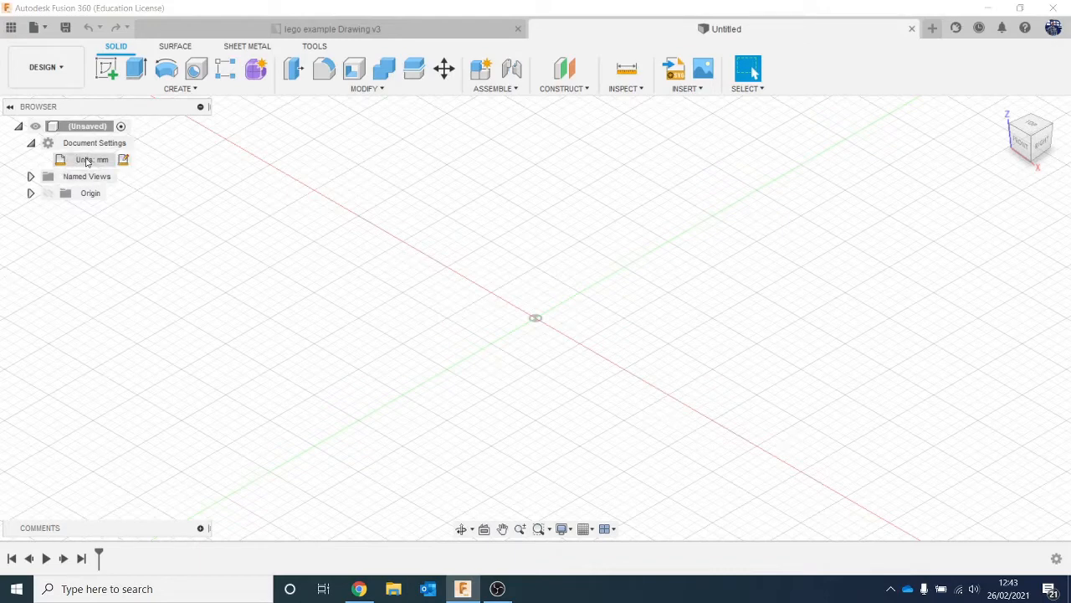
left_click(128, 162)
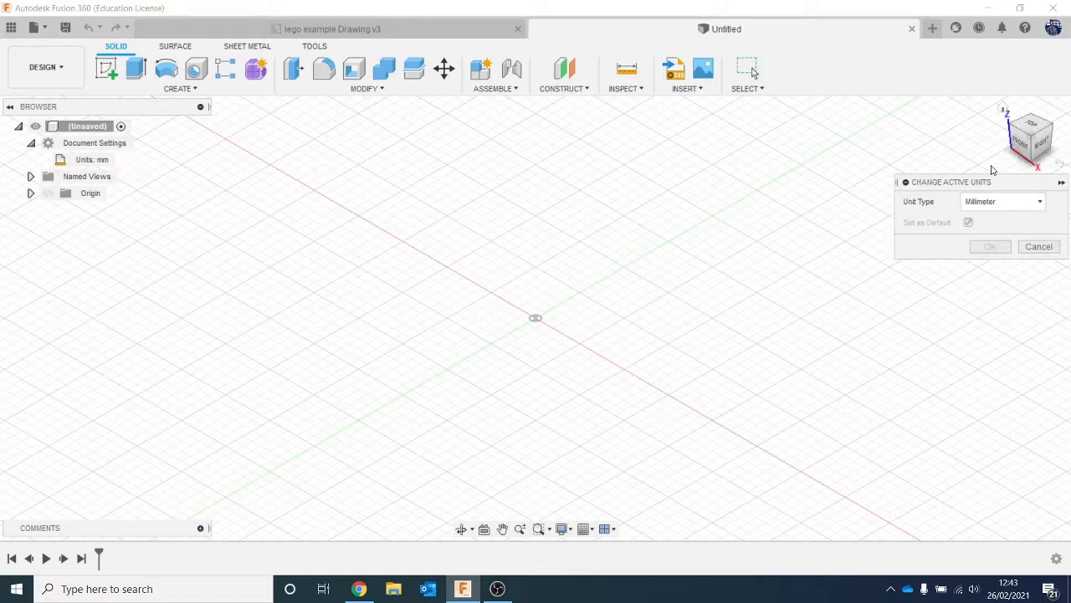
left_click(987, 204)
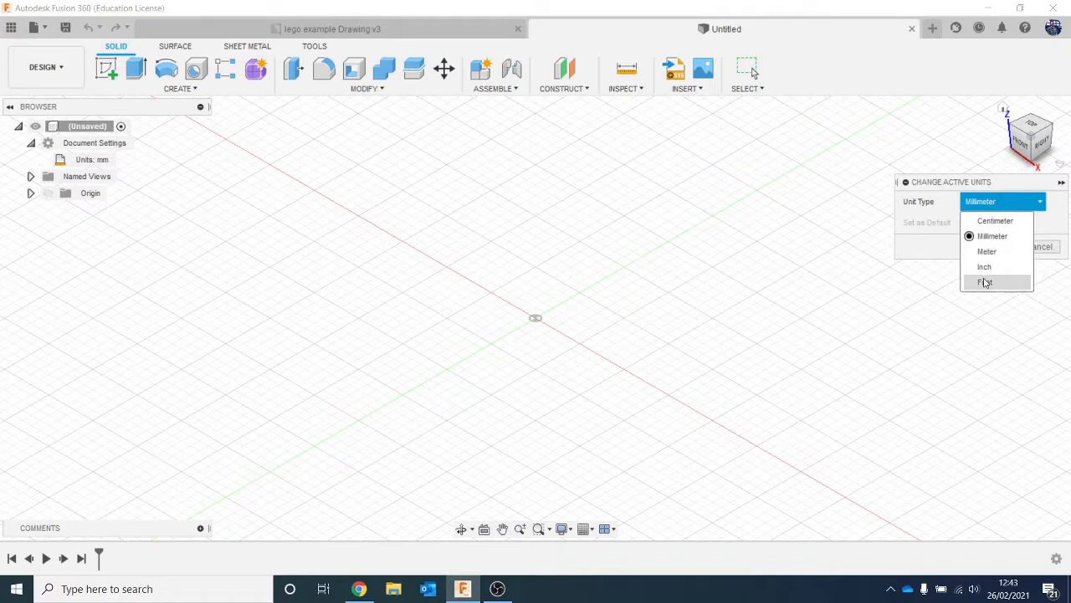
left_click(841, 259)
left_click(1039, 247)
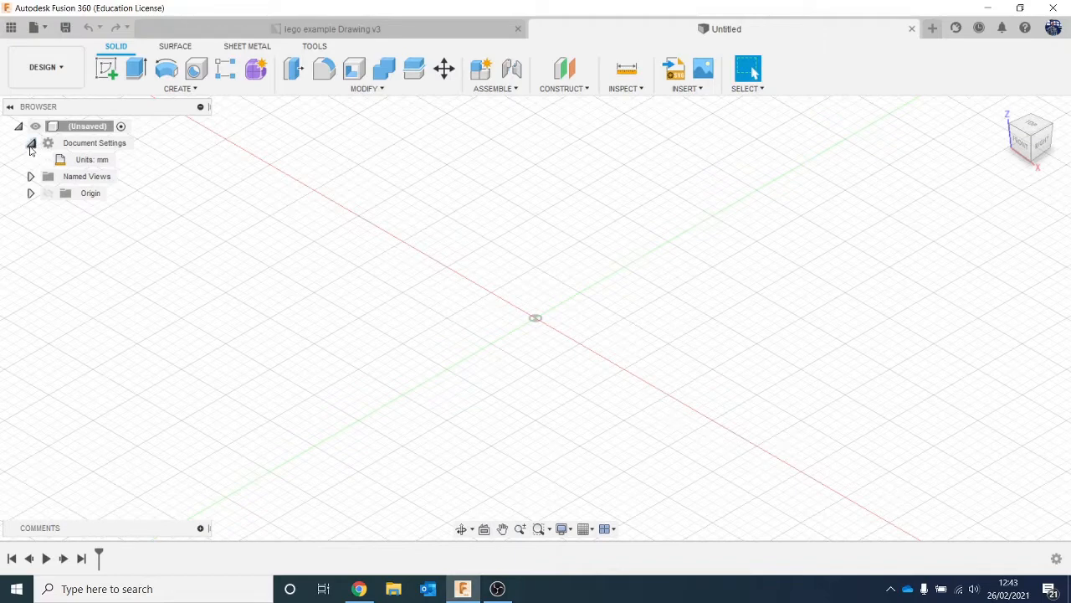
left_click(31, 143)
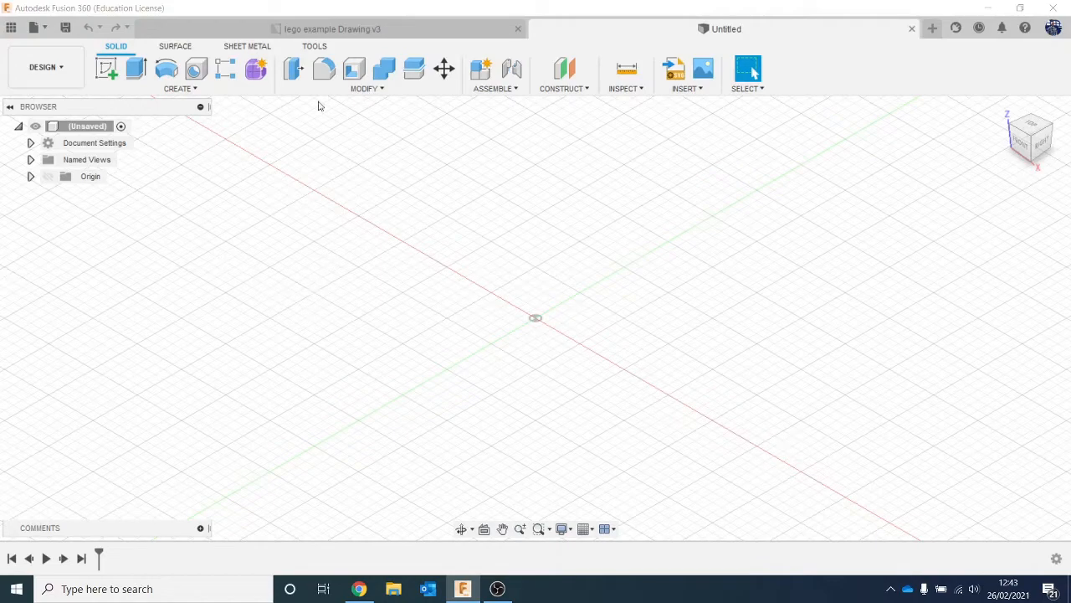
Step: Switch to the lego example Drawing v3 document to examine the brick's dimensions
left_click(376, 30)
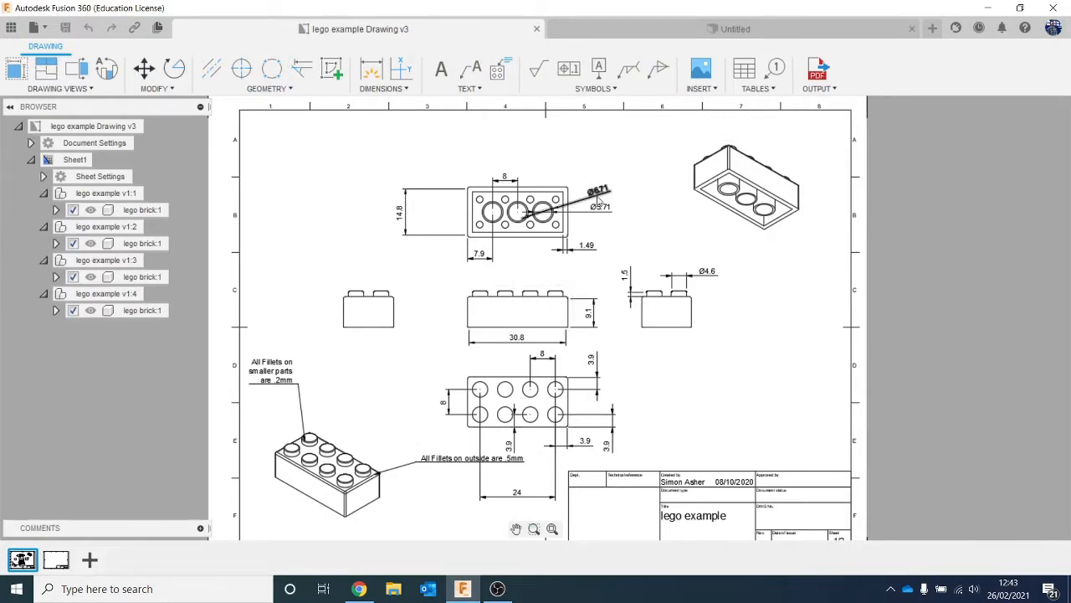
Step: Return to the untitled design and save it as Lego Brick video in the learning project
left_click(722, 30)
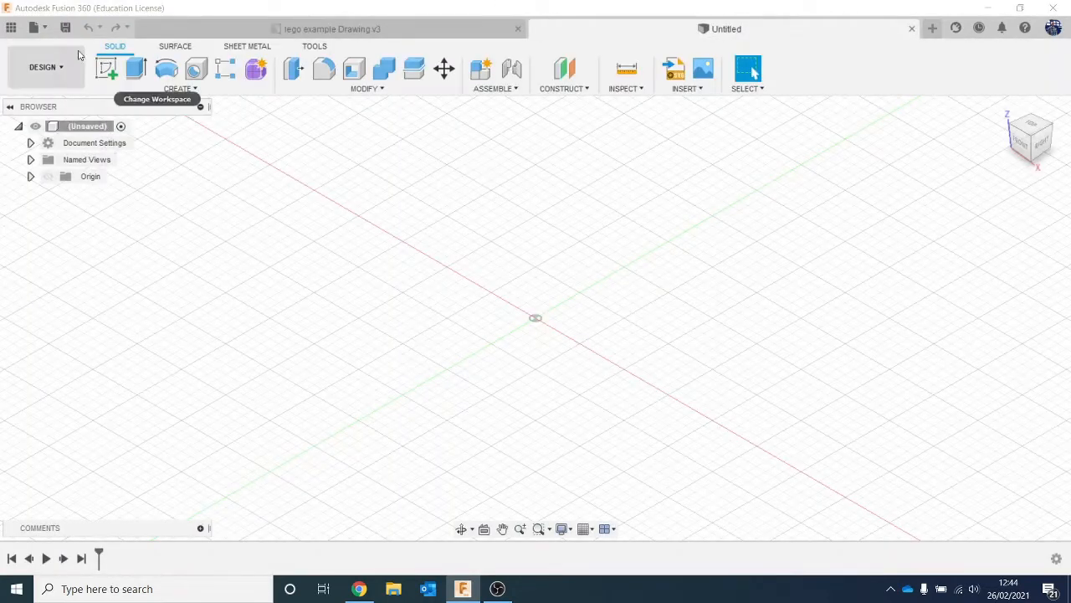
left_click(67, 26)
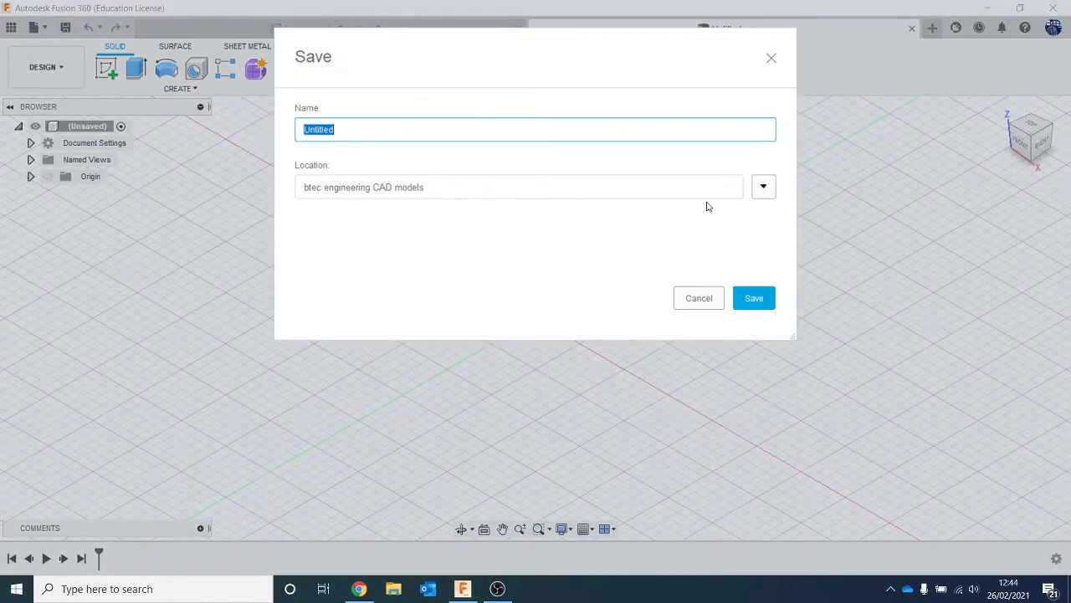
left_click(770, 194)
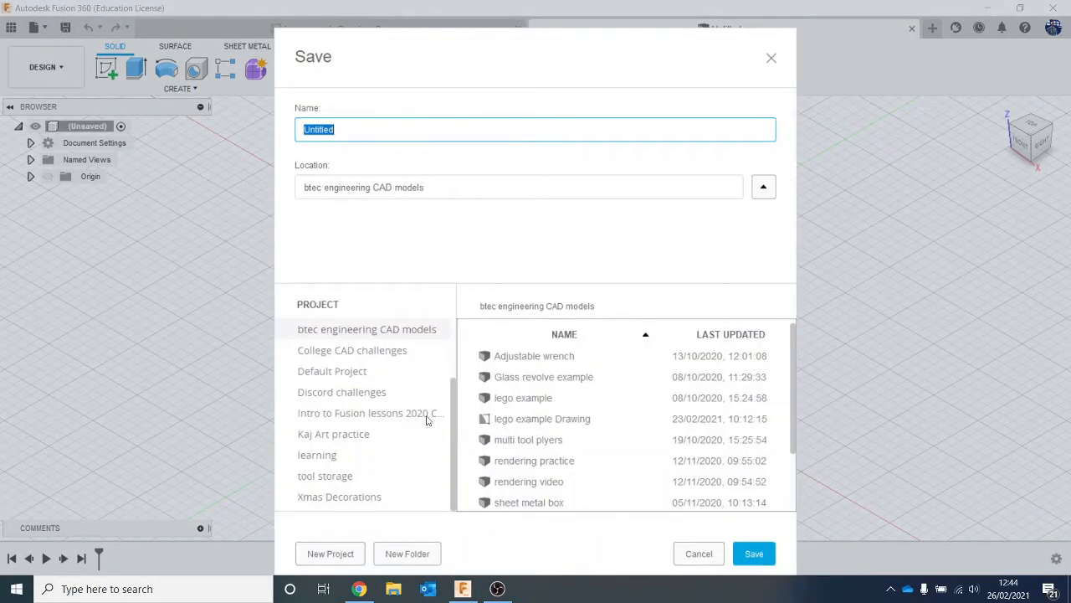
left_click(361, 454)
left_click(374, 129)
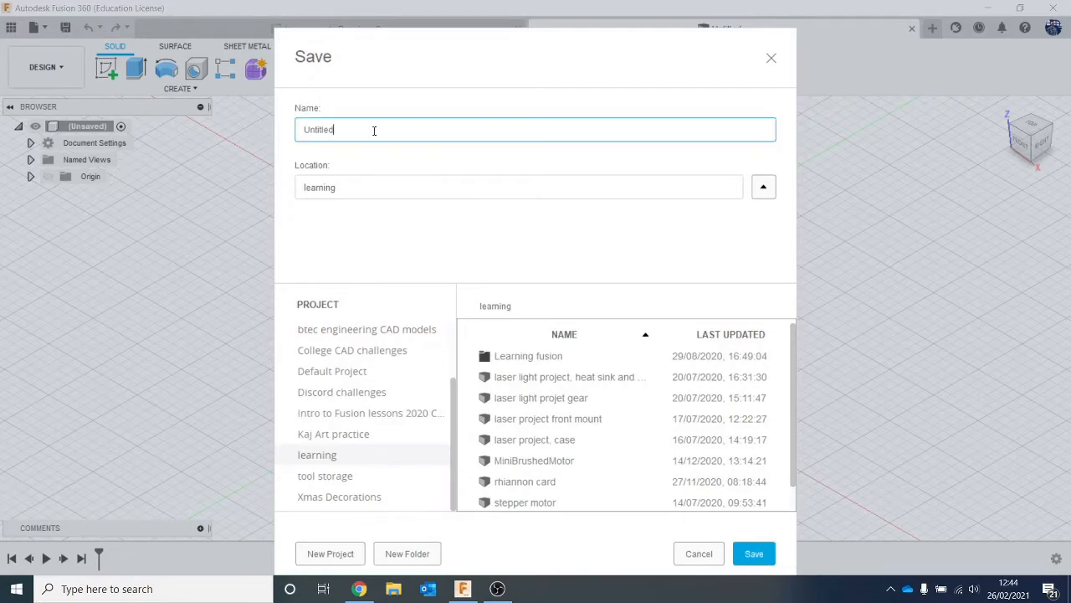
double_click(374, 130)
type("Lego Brick video")
key("Return")
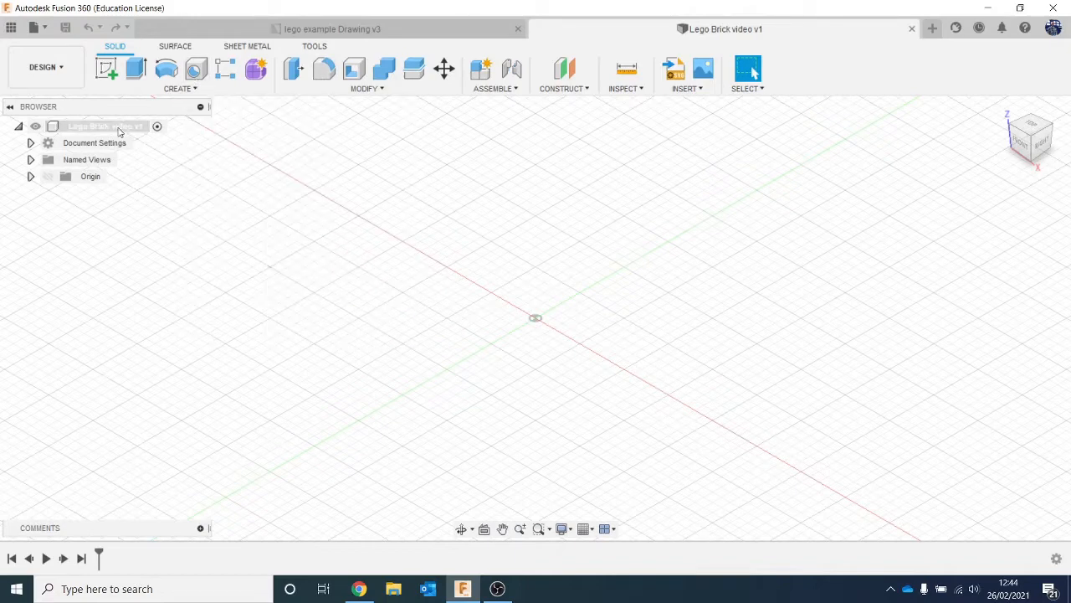
Step: Create a new sketch on the horizontal XY origin plane
left_click(119, 131)
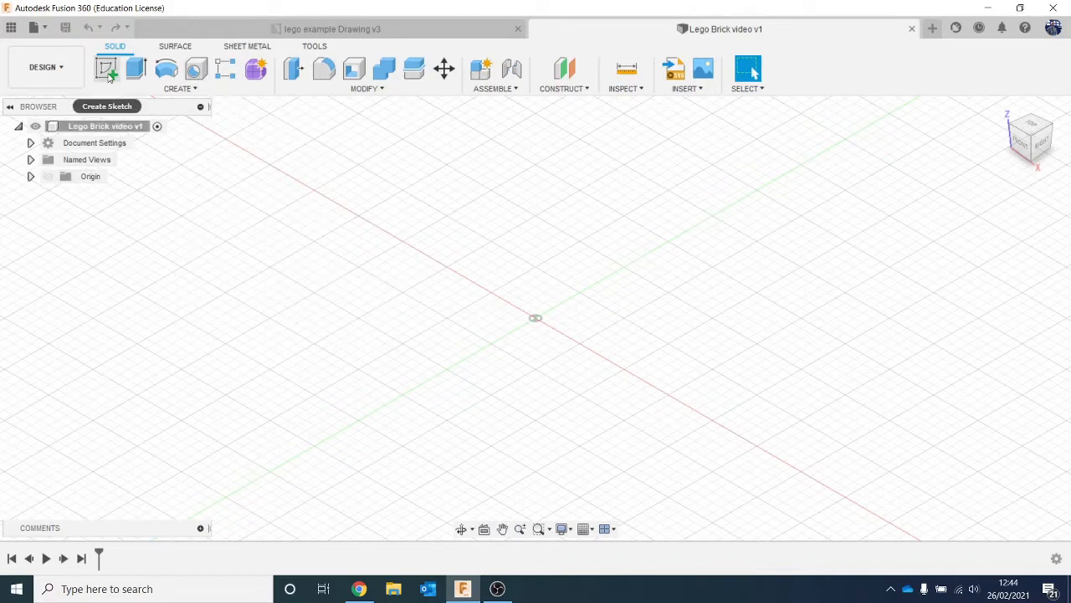
left_click(104, 75)
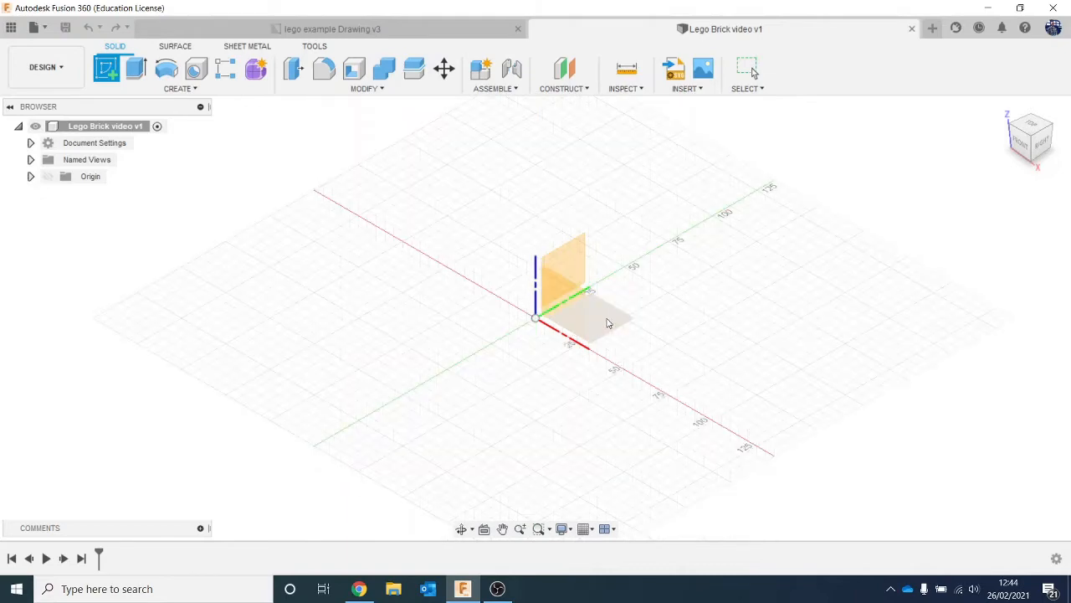
left_click(609, 323)
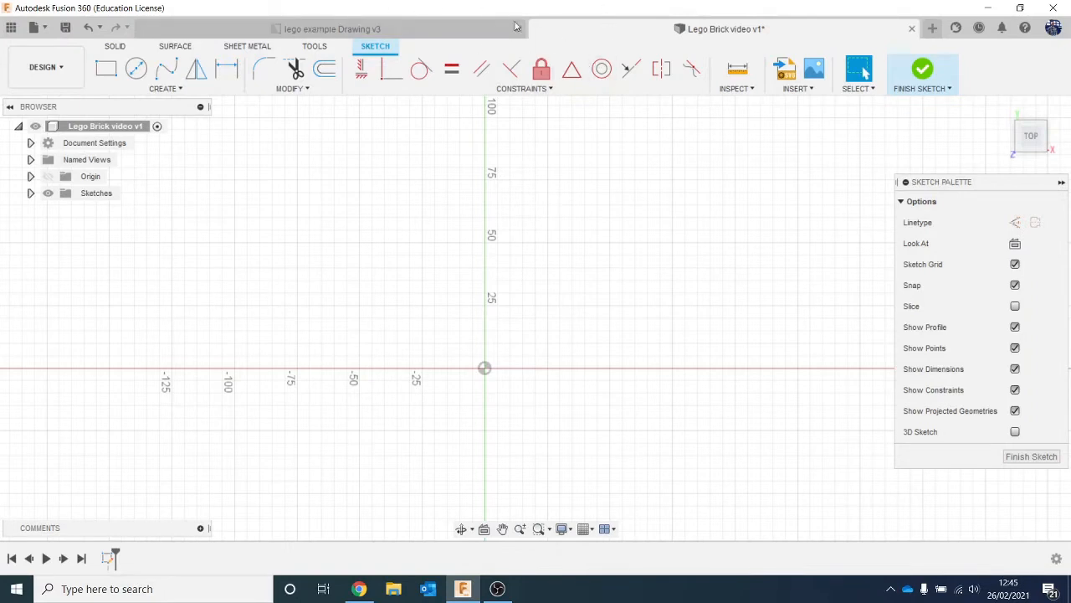
Step: Check the brick's overall length and width in the lego example drawing and return to the sketch
left_click(417, 27)
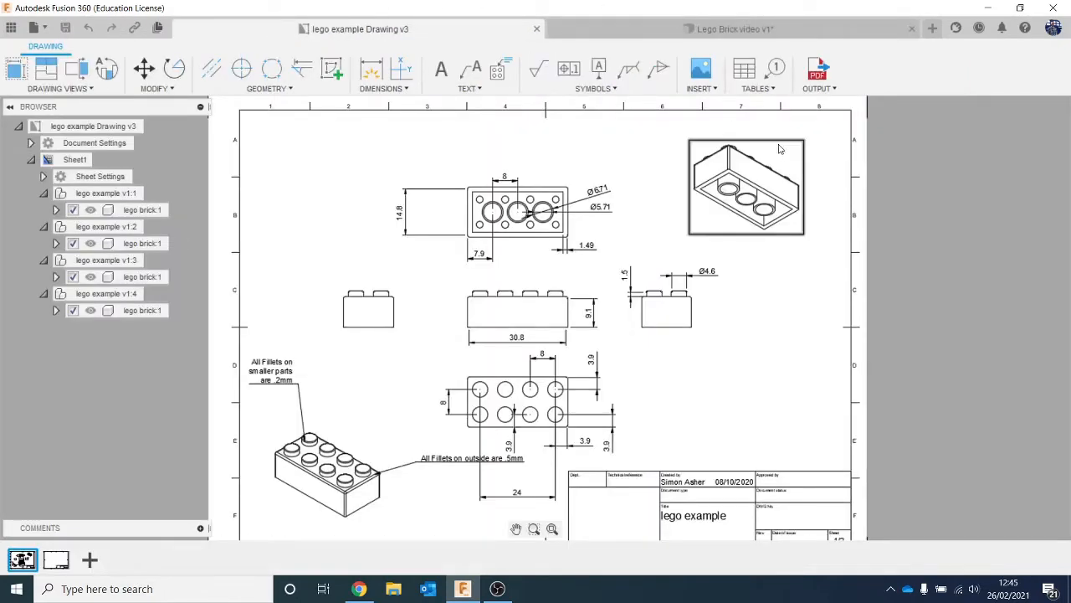
scroll(540, 307, "up", 2)
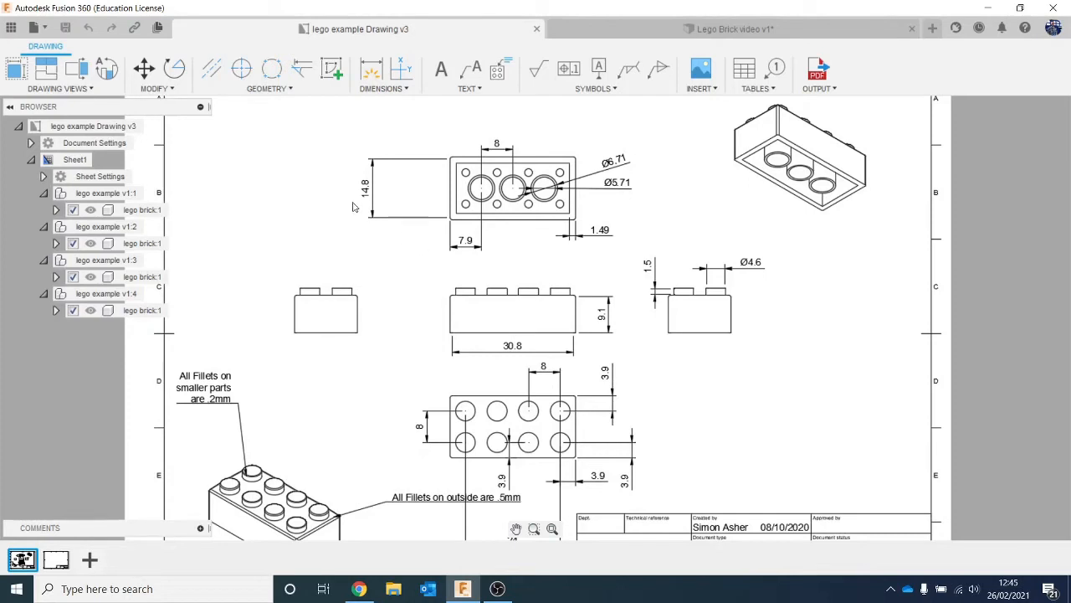
left_click(682, 33)
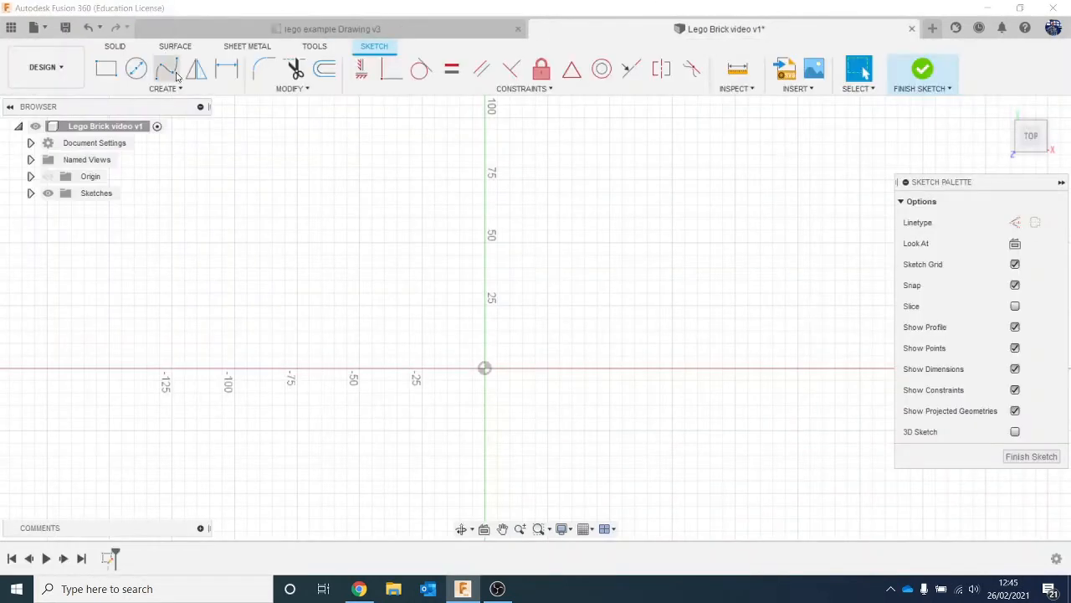
left_click(102, 72)
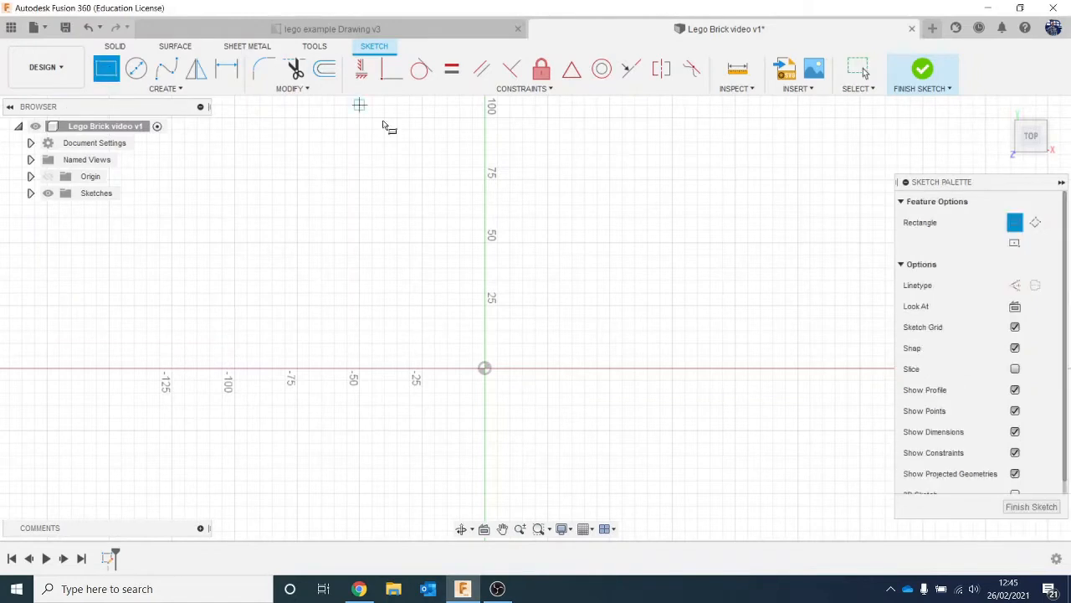
left_click(485, 368)
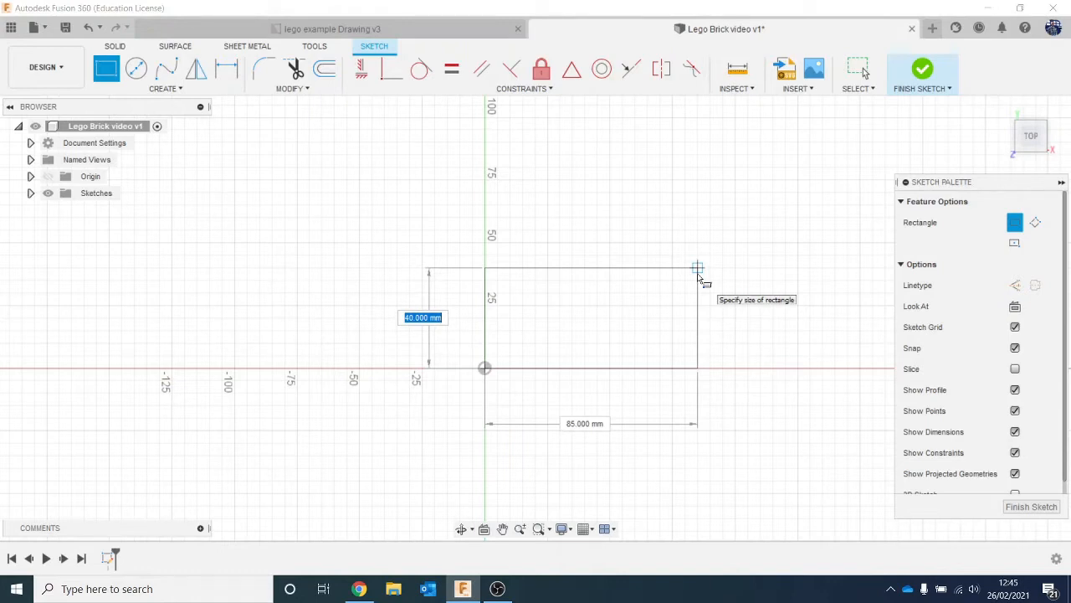
type("30.8")
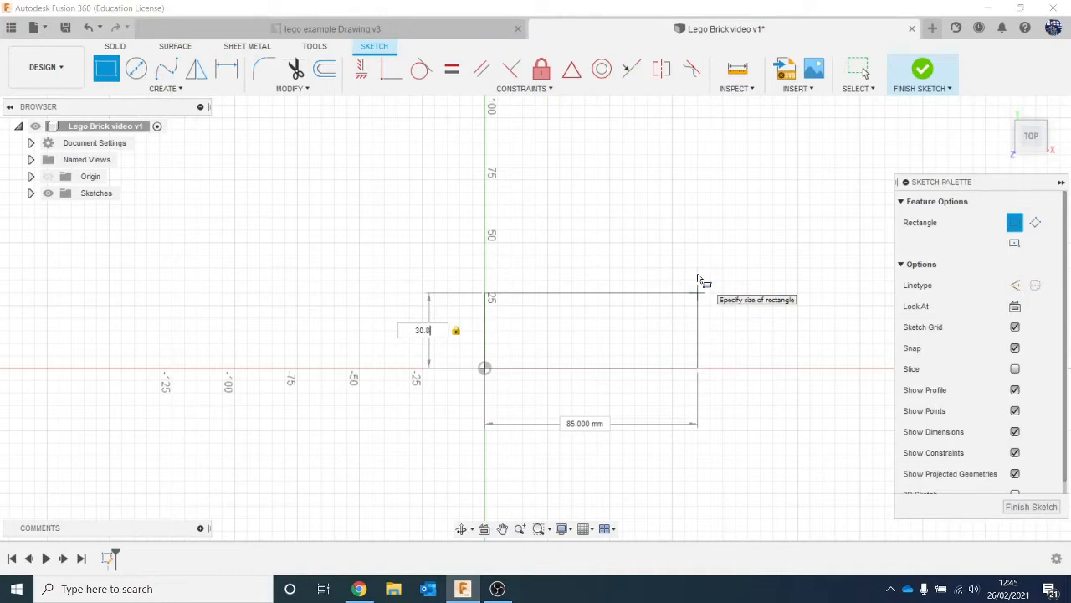
key("Tab")
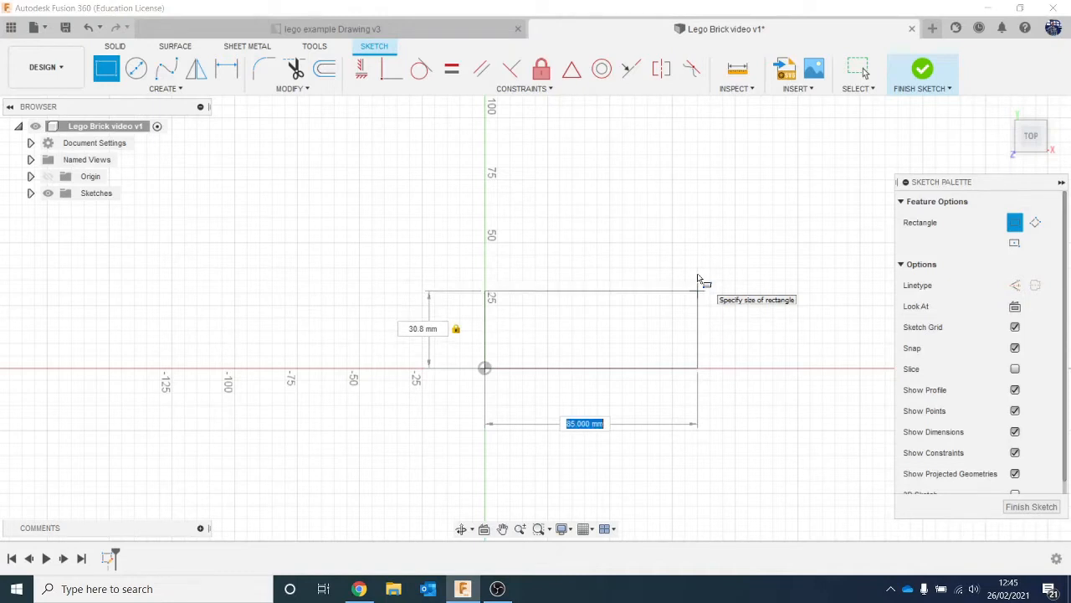
left_click(388, 32)
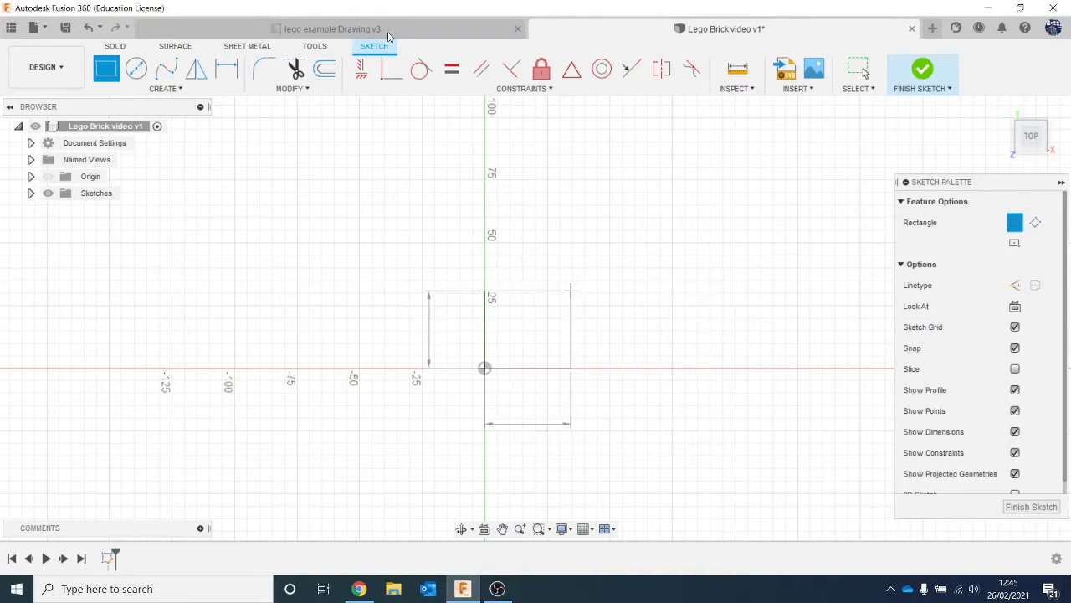
left_click(632, 30)
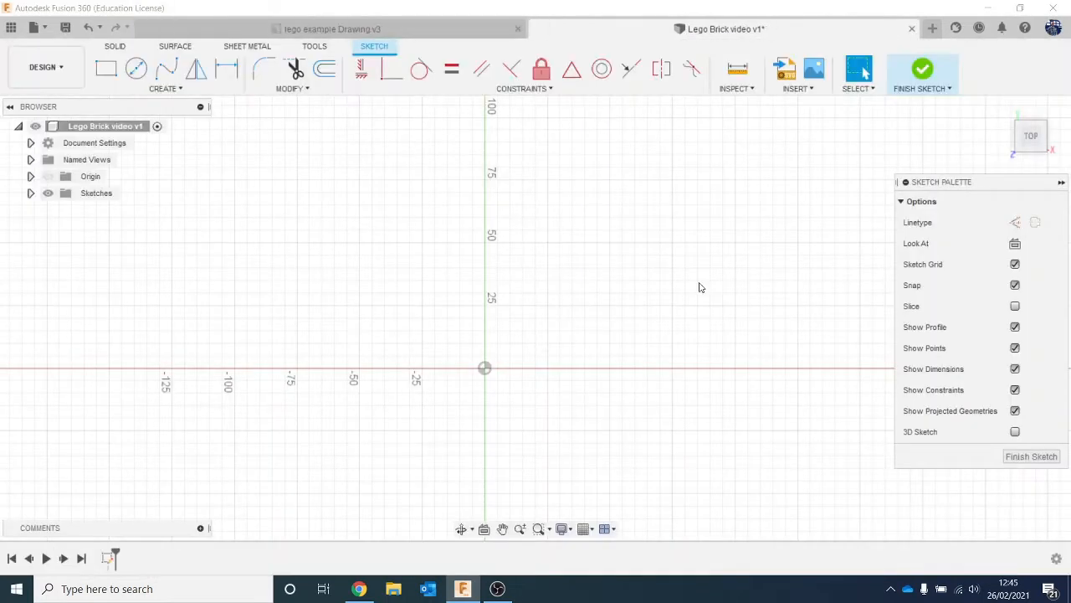
left_click(109, 557)
right_click(109, 557)
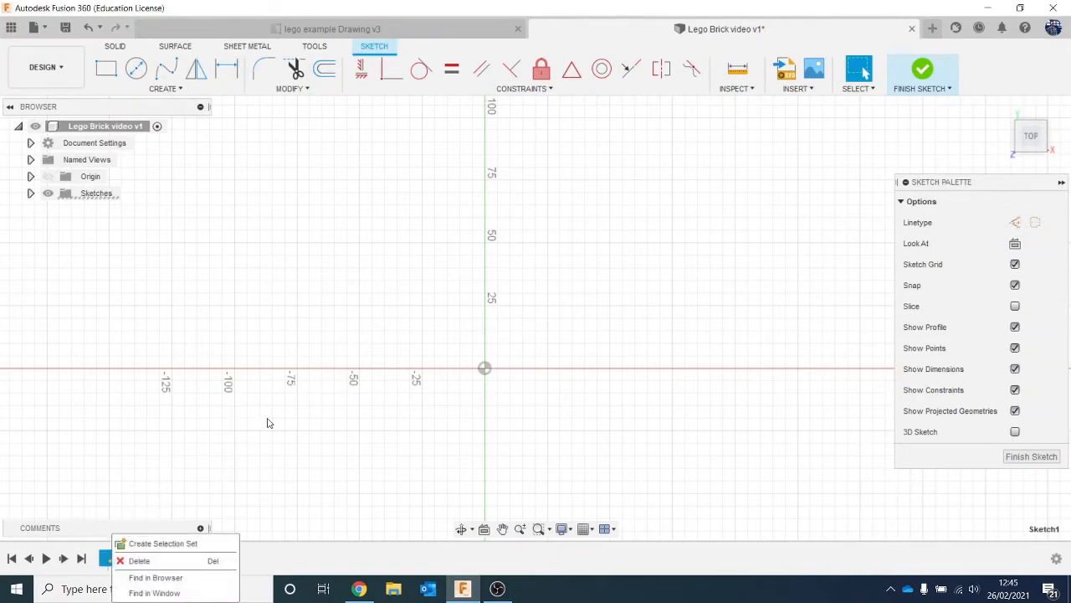
Step: Draw a two-point rectangle from the origin, 14.8 mm high and 30.8 mm wide
left_click(105, 68)
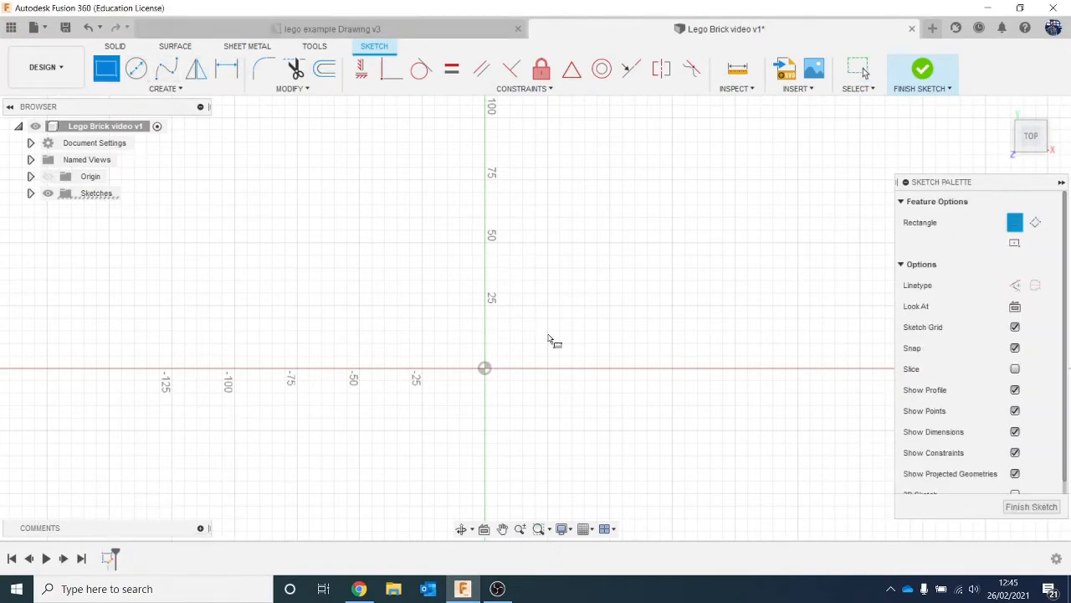
left_click(484, 368)
type("1")
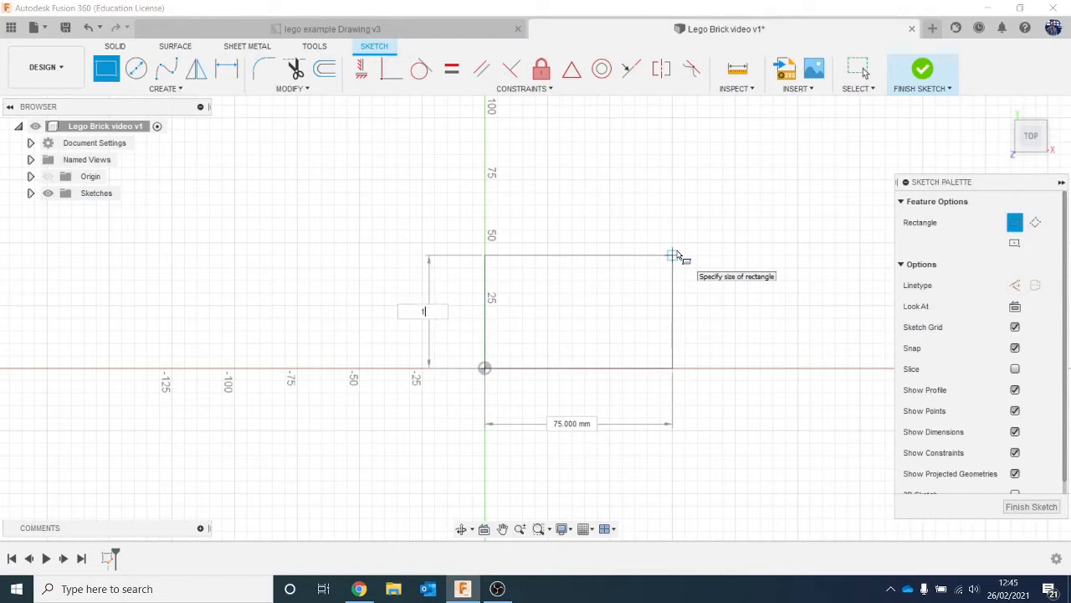
type("4.8")
key("Tab")
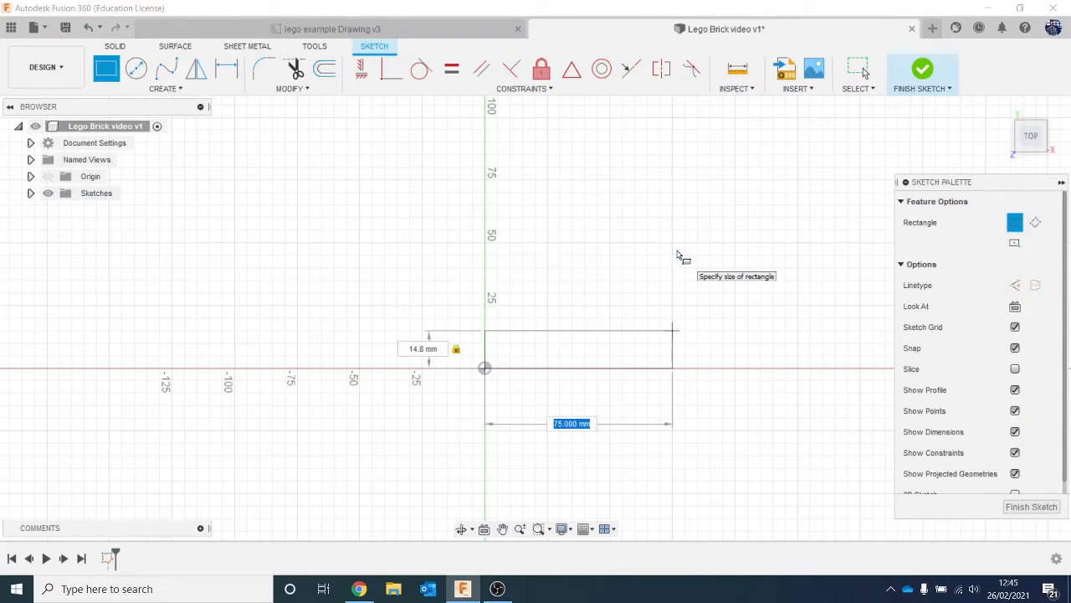
type("30")
key("Tab")
key("Return")
key("Escape")
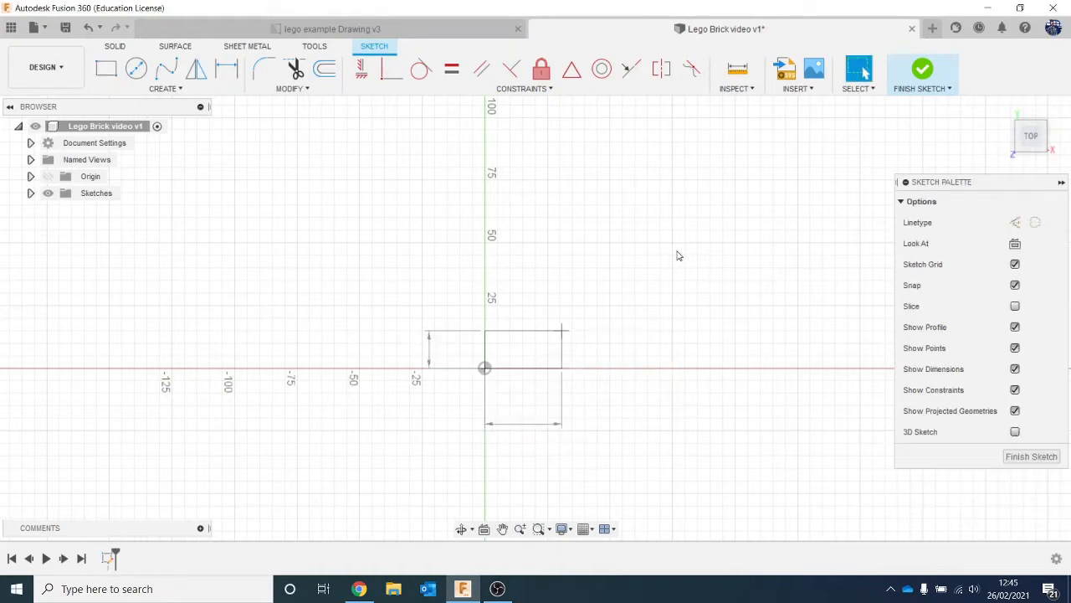
Step: Delete the whole rectangle together with its dimensions from the sketch
scroll(539, 400, "up", 4)
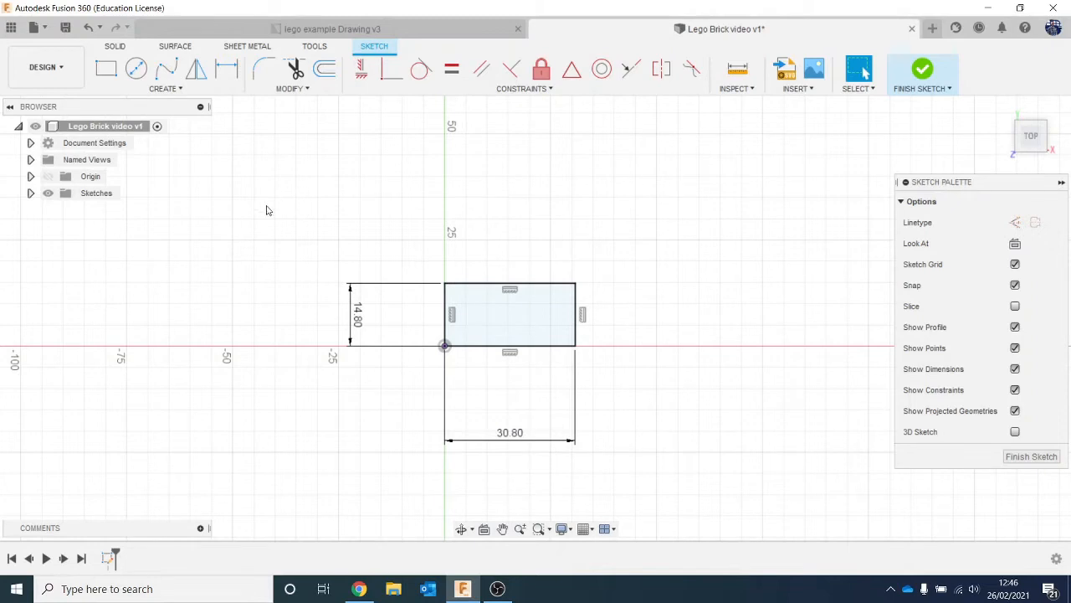
mouse_move(264, 215)
left_mouse_down()
mouse_move(383, 331)
mouse_move(630, 475)
mouse_move(664, 477)
left_mouse_up()
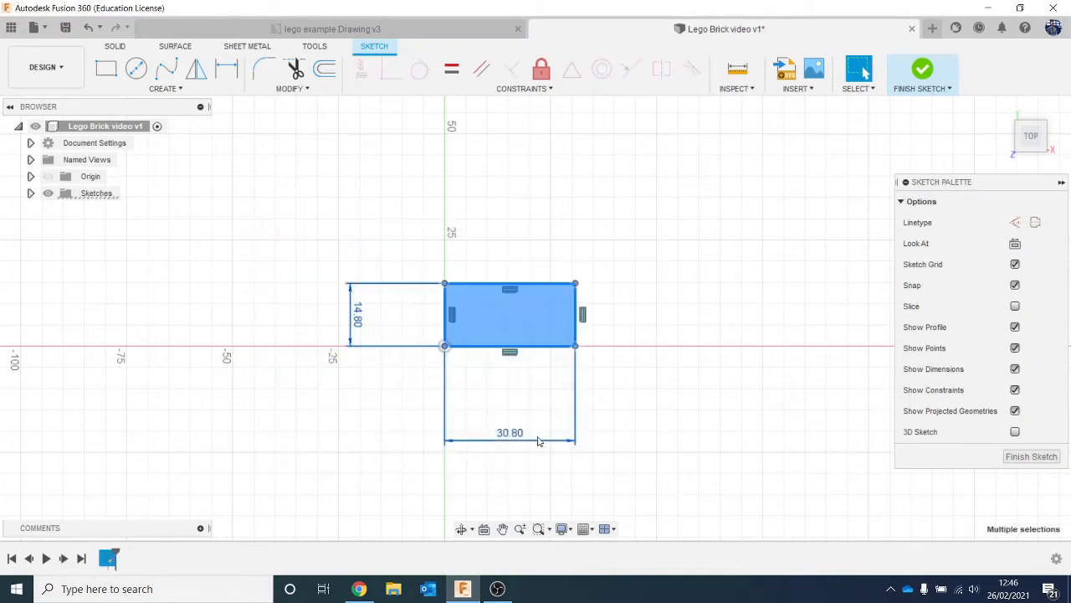
key("Delete")
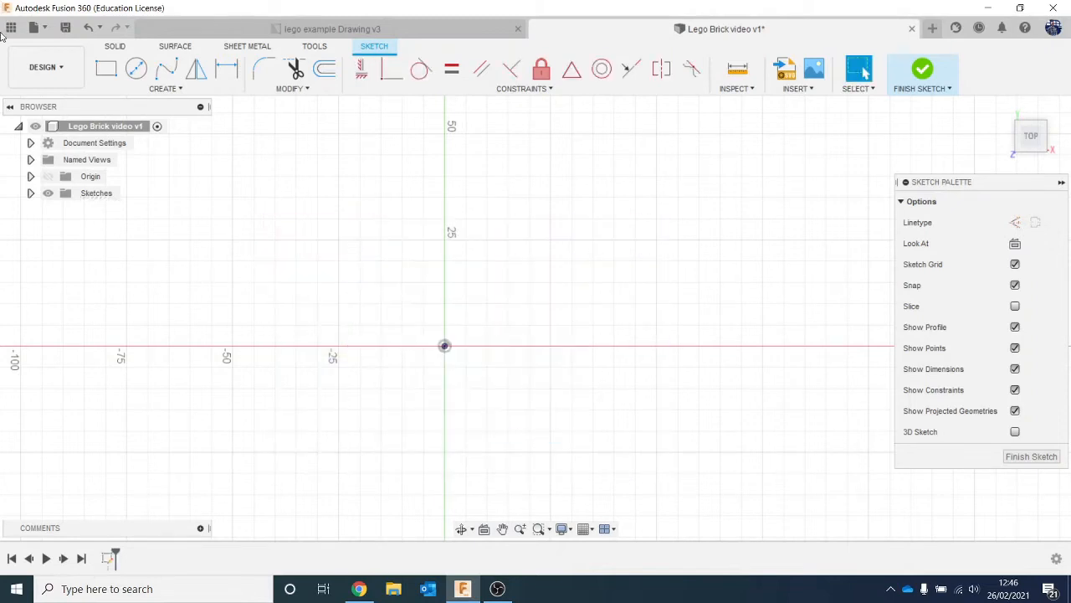
Step: Draw a two-point rectangle freehand from the origin into the upper-right quadrant, about 24 mm high
left_click(106, 69)
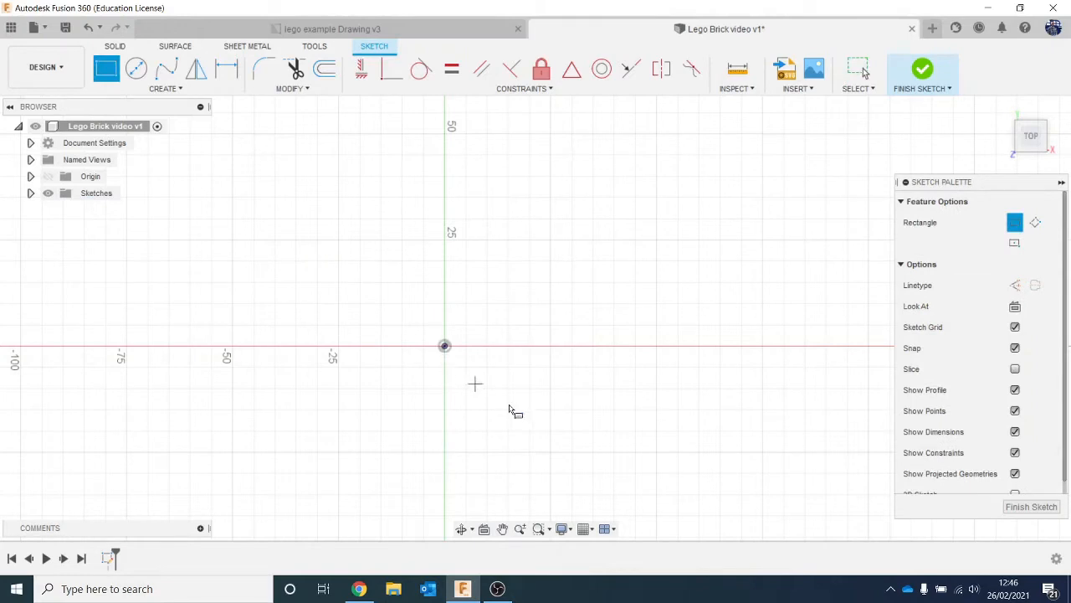
left_click(445, 345)
left_click(629, 242)
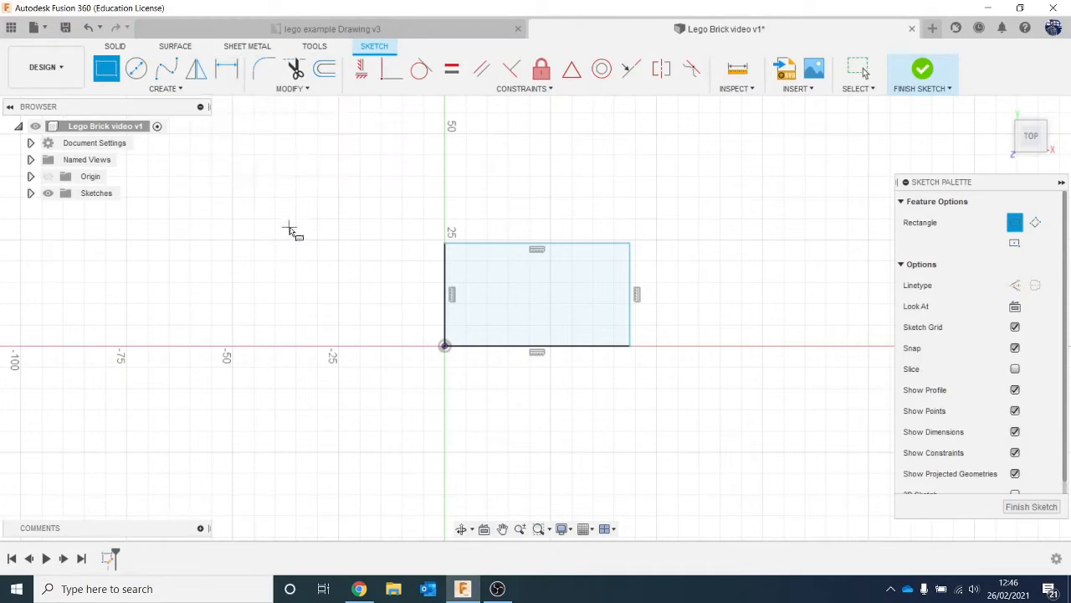
Step: Dimension the rectangle's vertical side along the green axis to 14.8 mm
key("d")
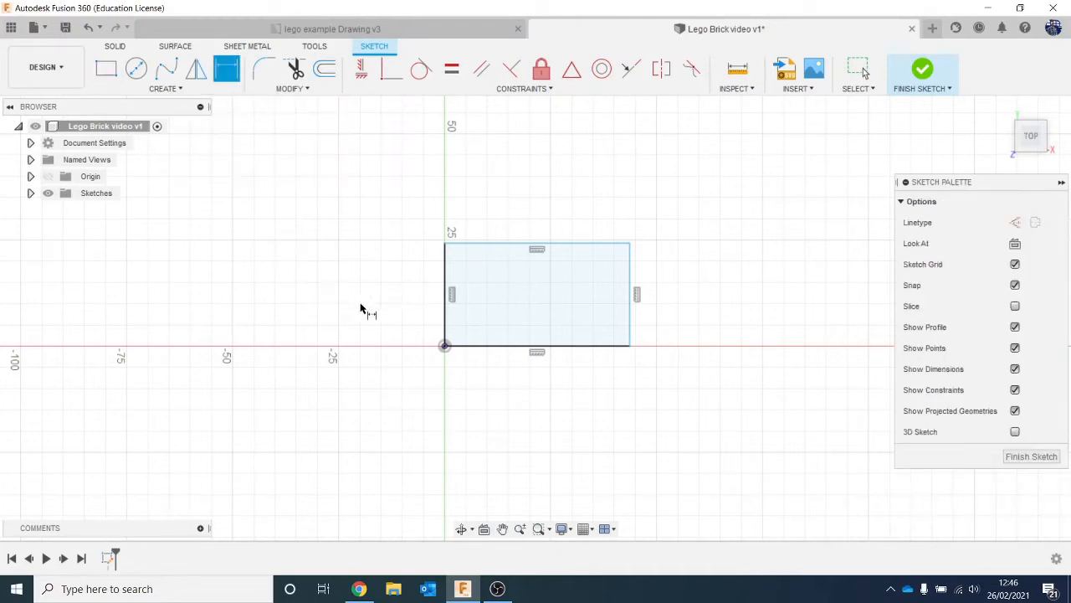
left_click(447, 315)
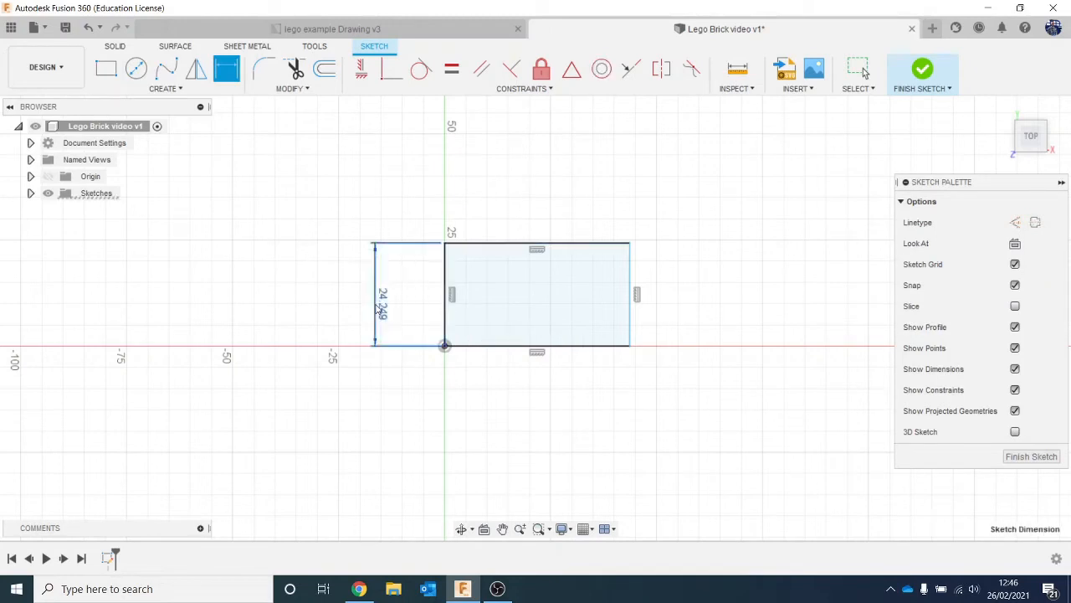
left_click(377, 303)
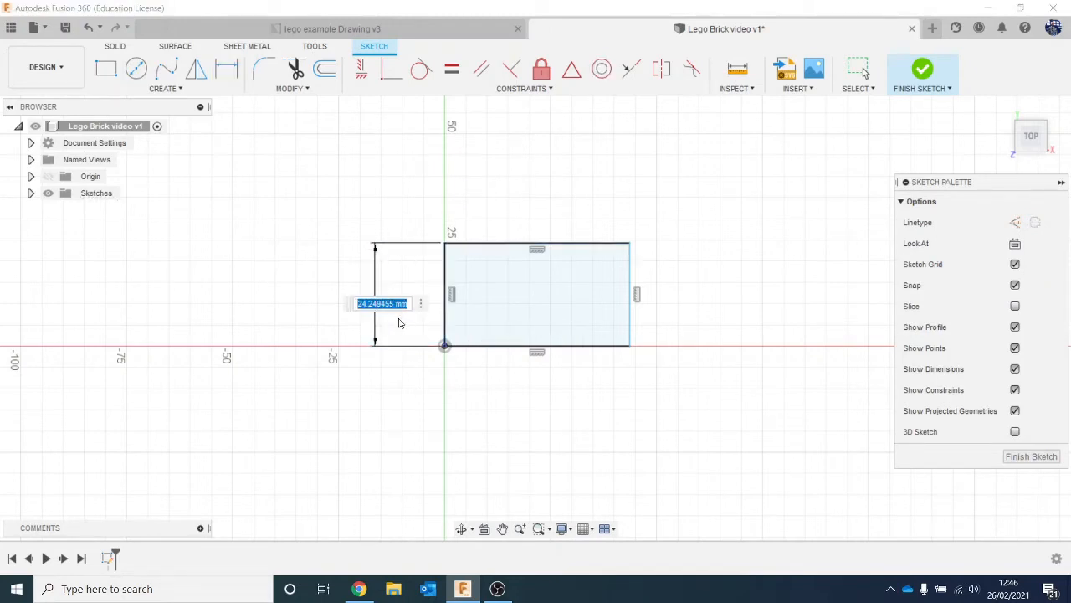
type("14.8")
key("Return")
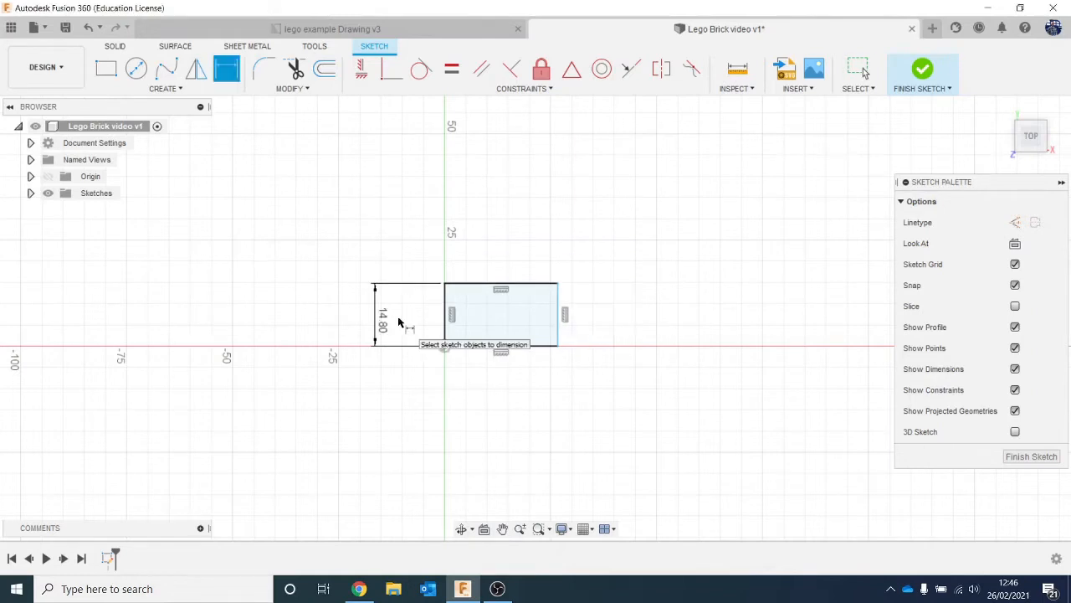
Step: Check the brick's length in the lego example drawing and dimension the rectangle's horizontal side to 30.8 mm
left_click(350, 30)
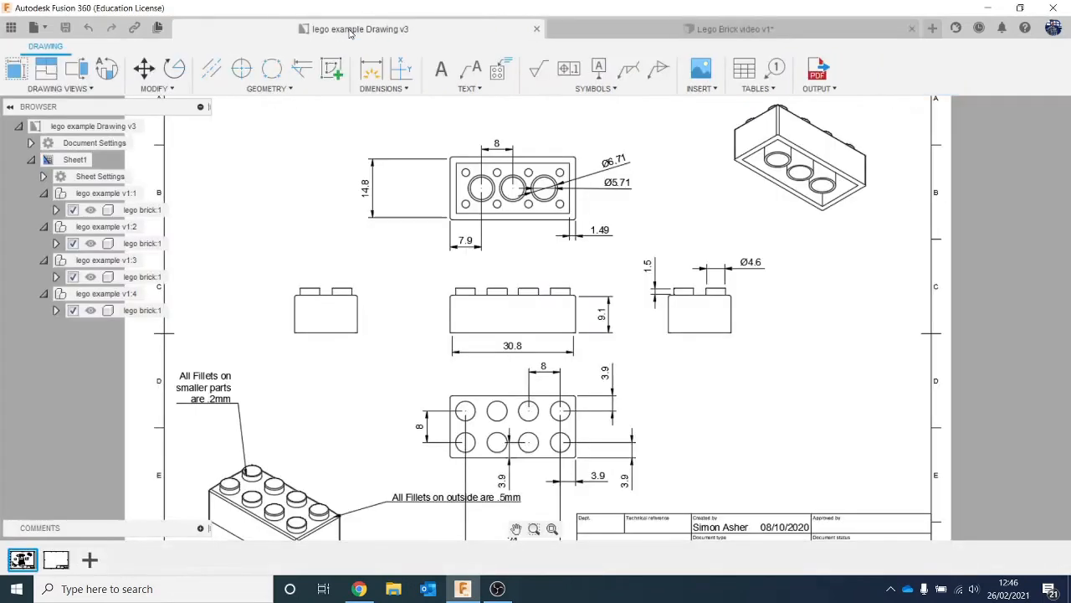
left_click(659, 34)
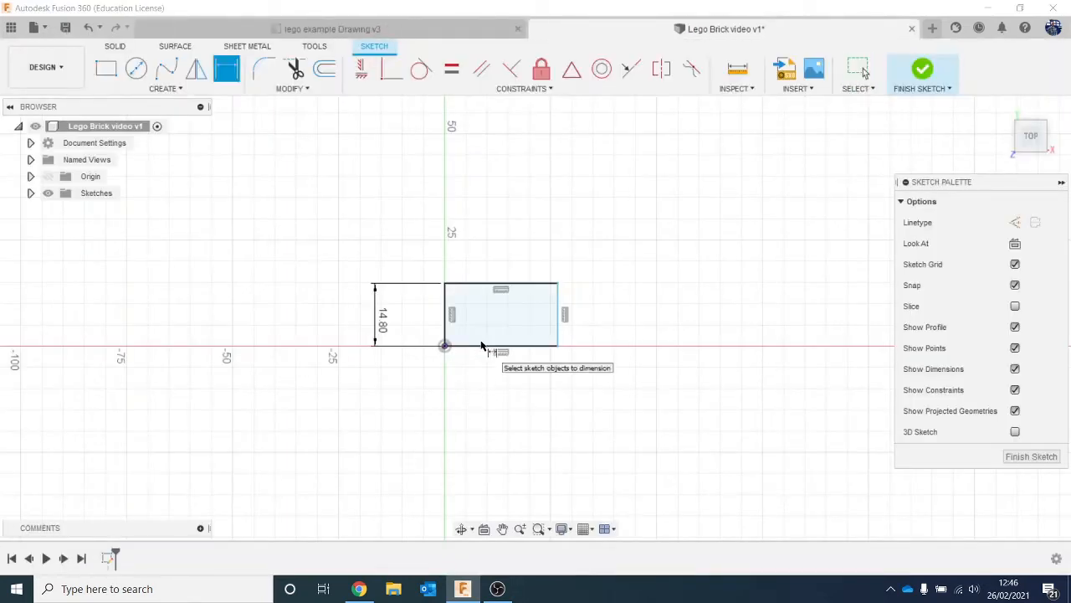
left_click(484, 346)
left_click(489, 397)
type("30.8")
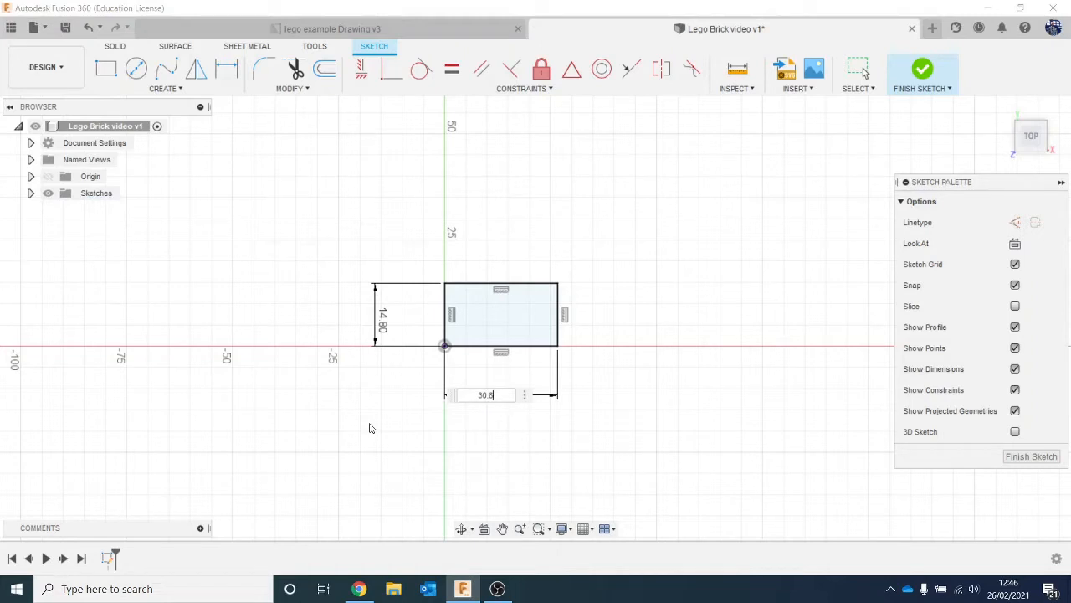
key("Return")
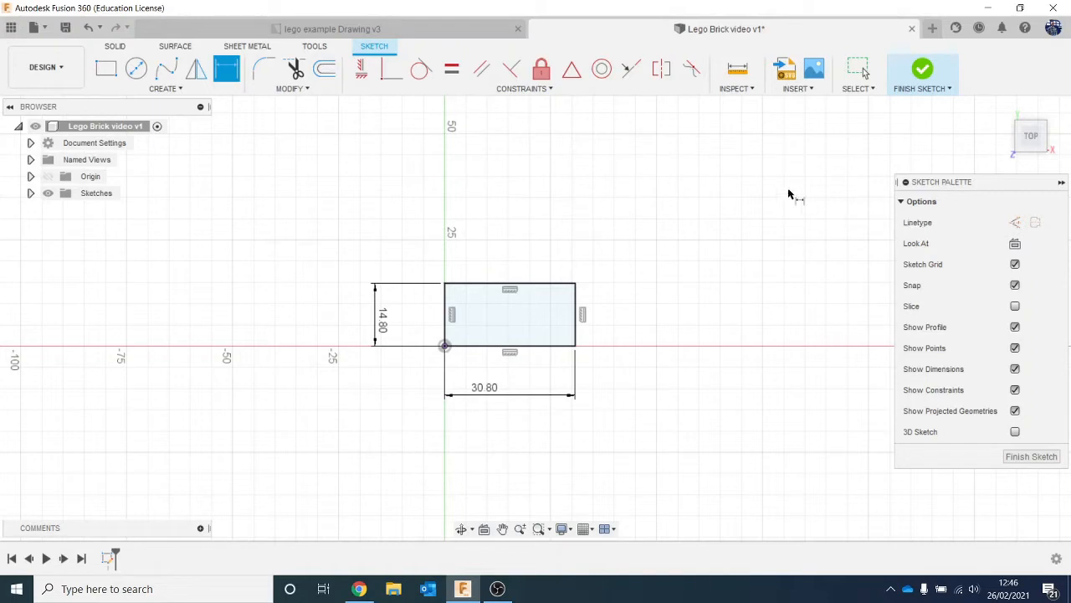
Step: Finish the base sketch, tilt the view to see it in 3D, and check the brick's height in the lego example drawing
left_click(922, 67)
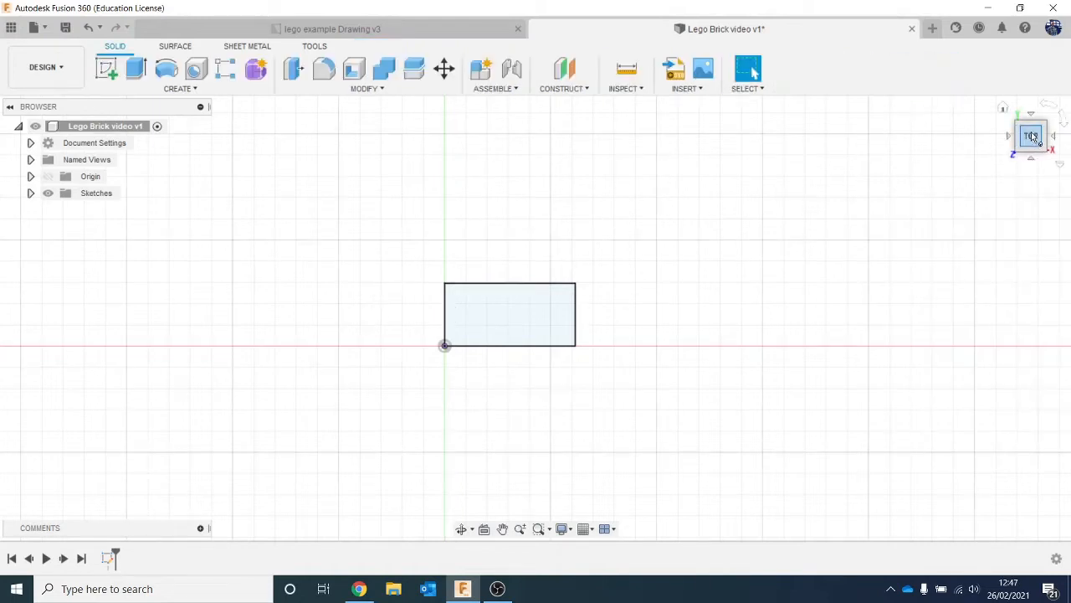
mouse_move(1034, 140)
left_mouse_down()
mouse_move(1025, 97)
mouse_move(1029, 109)
left_mouse_up()
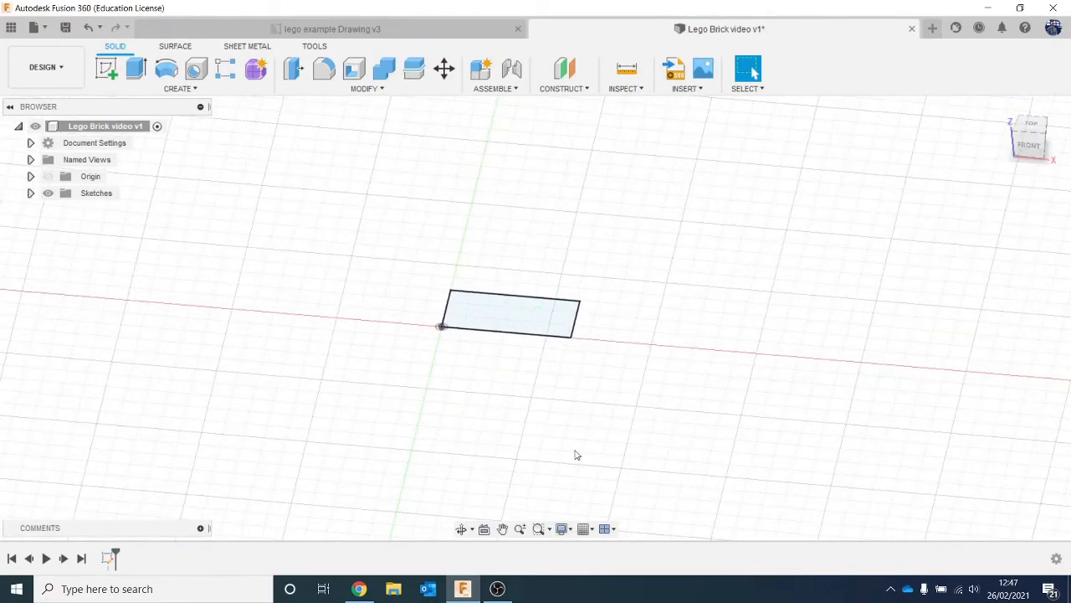
left_click(402, 31)
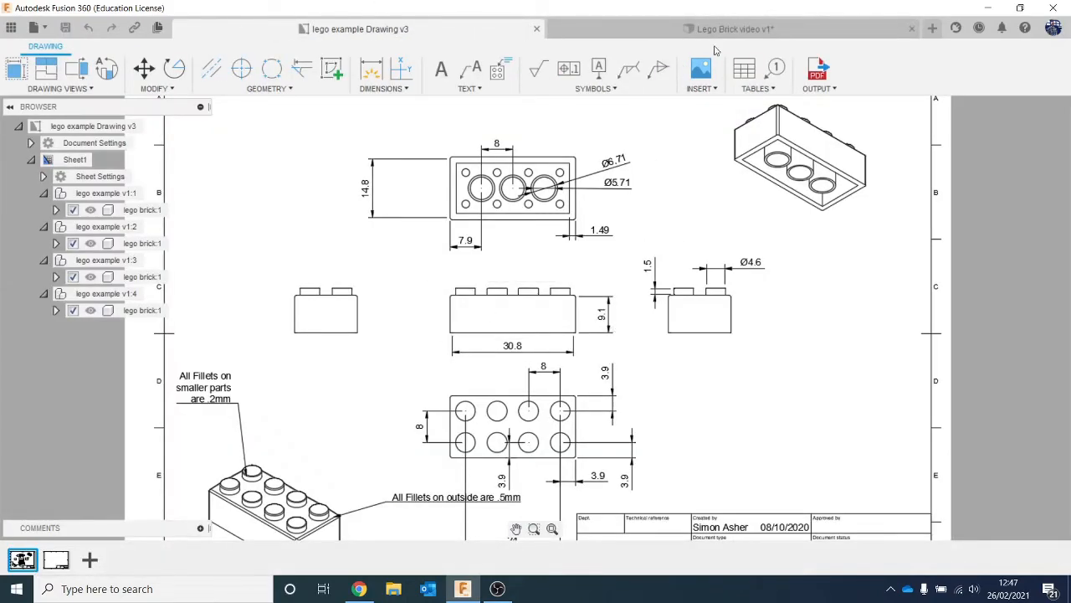
left_click(722, 28)
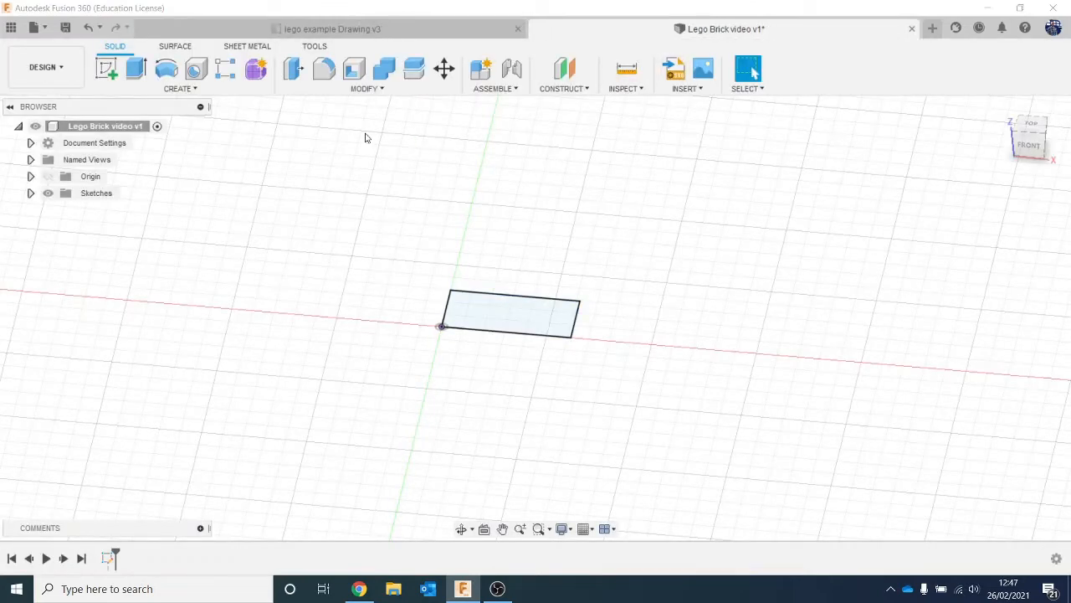
Step: Extrude the rectangle profile upward freehand by about 11.2 mm as a new body and recheck the height in the lego example drawing
left_click(134, 89)
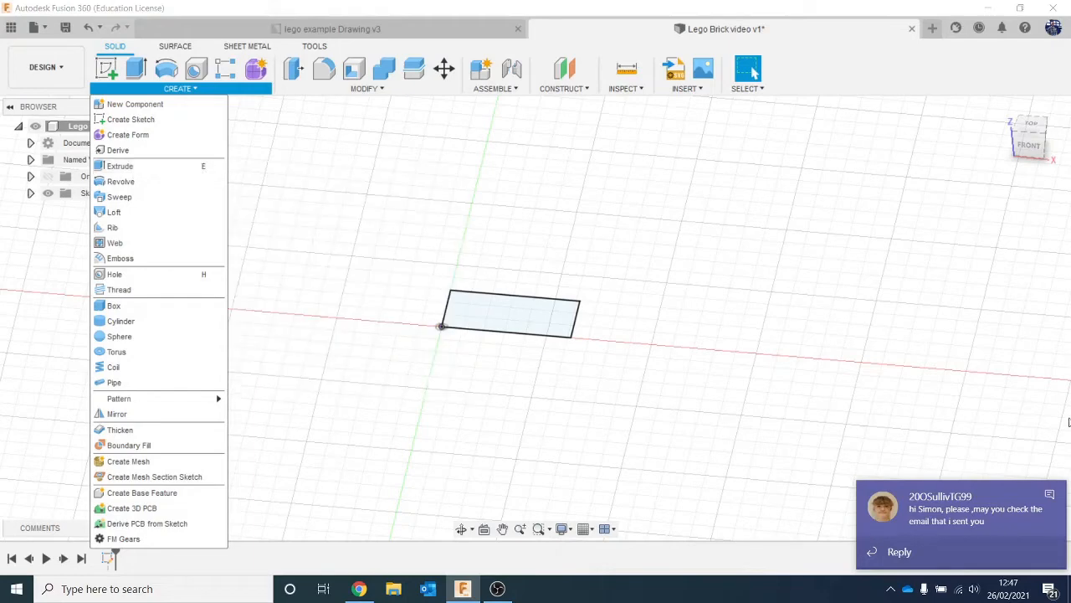
left_click(1048, 494)
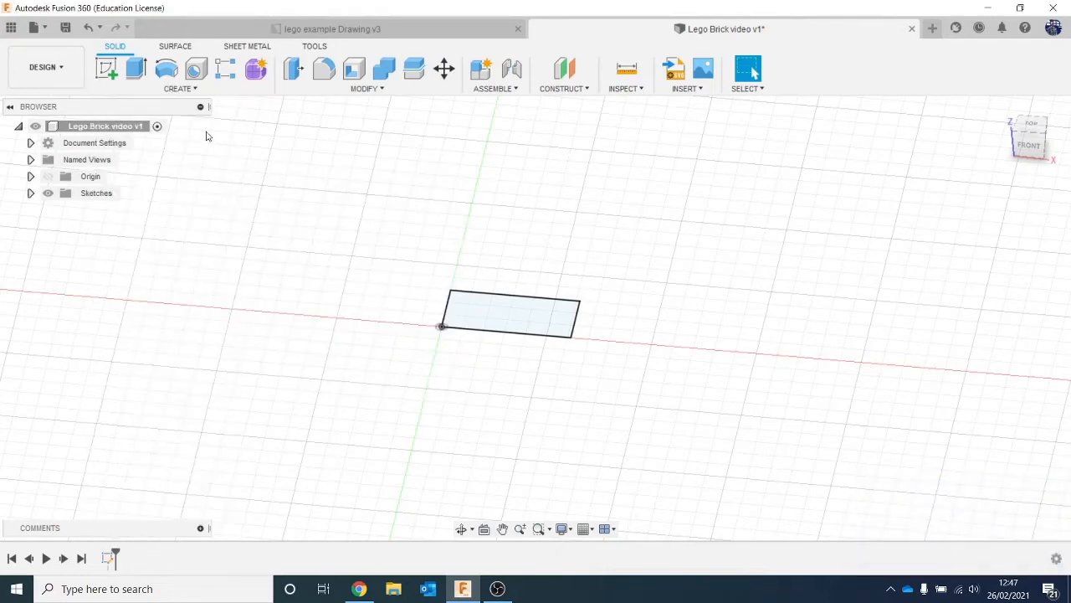
left_click(180, 88)
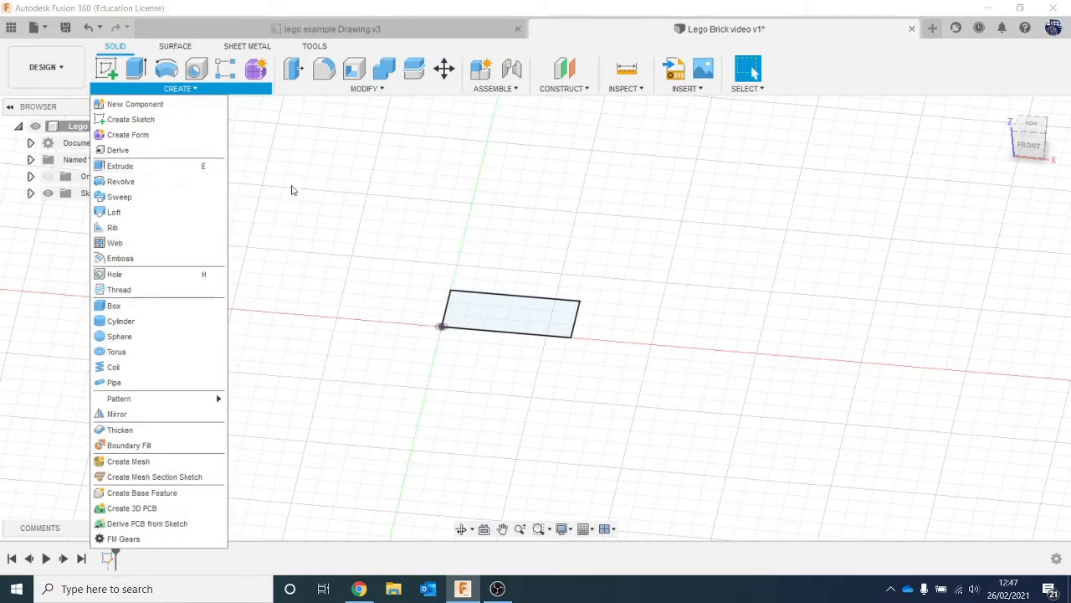
left_click(292, 190)
key("e")
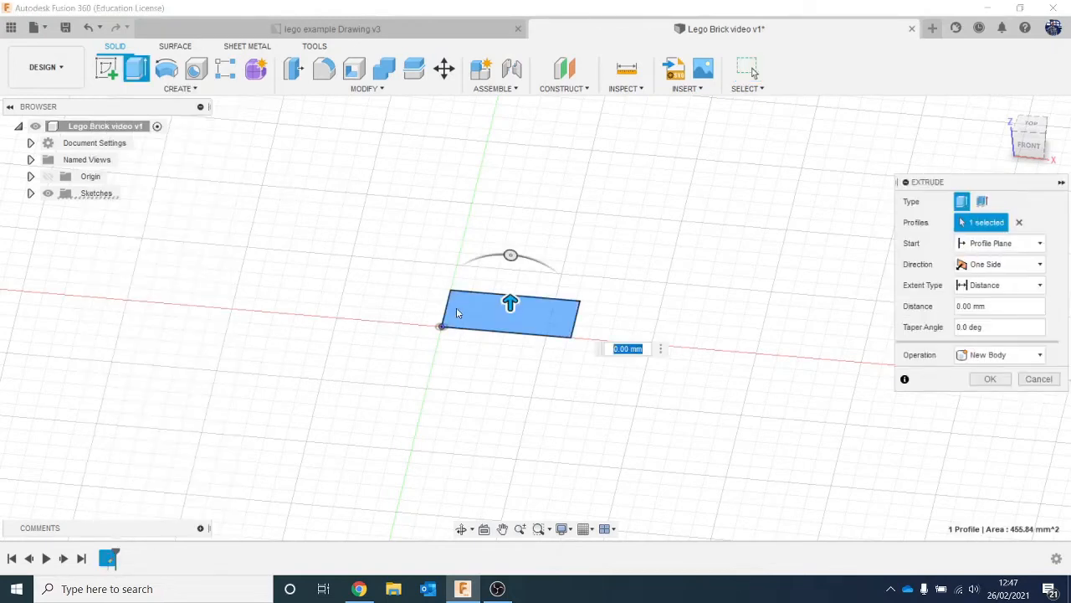
left_click_drag(511, 303, 511, 262)
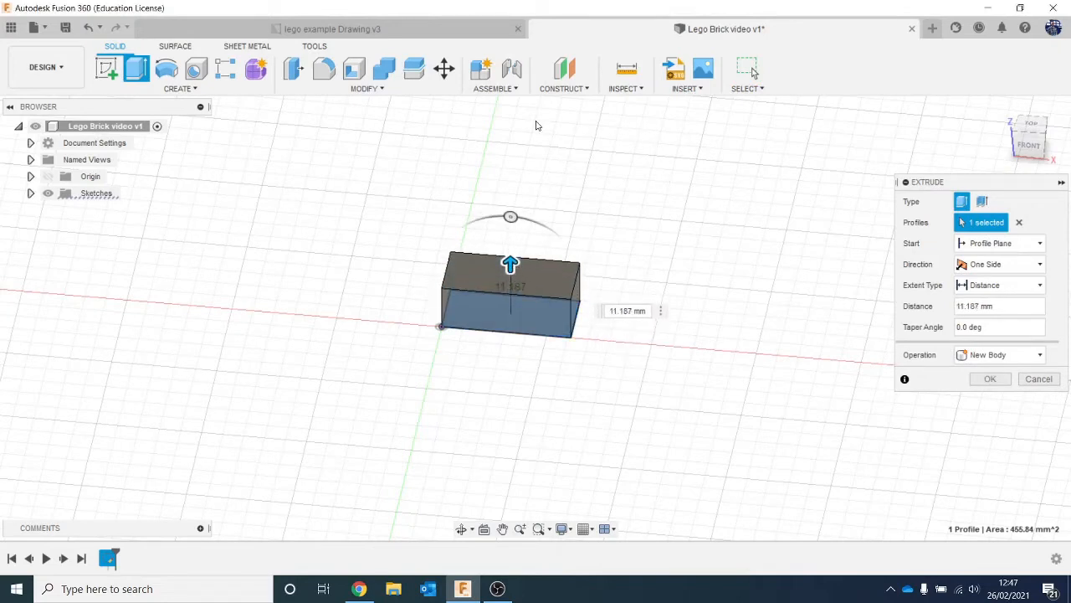
left_click(421, 32)
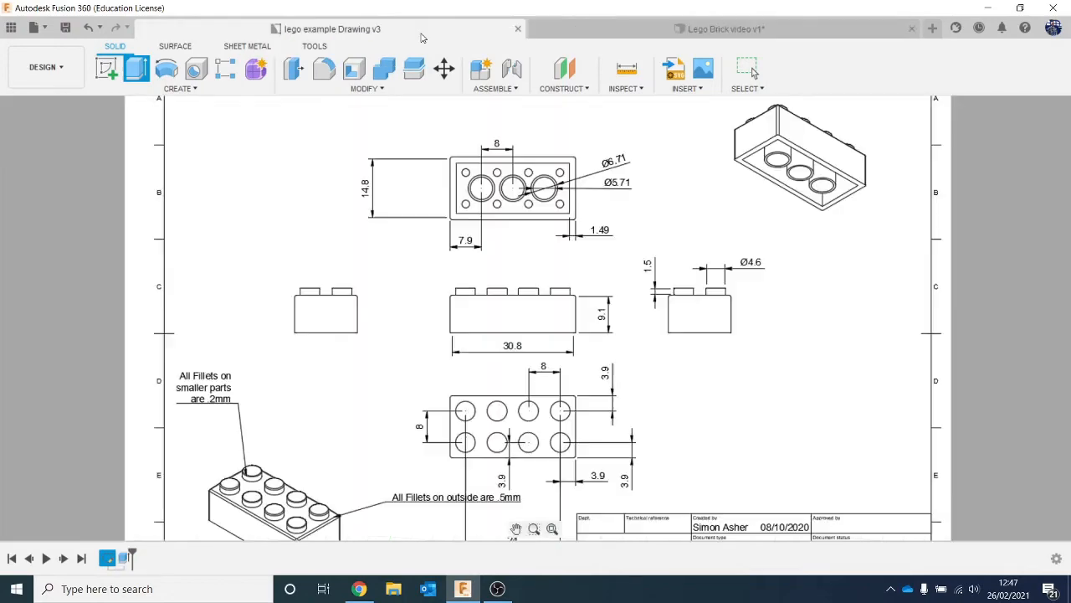
left_click(707, 30)
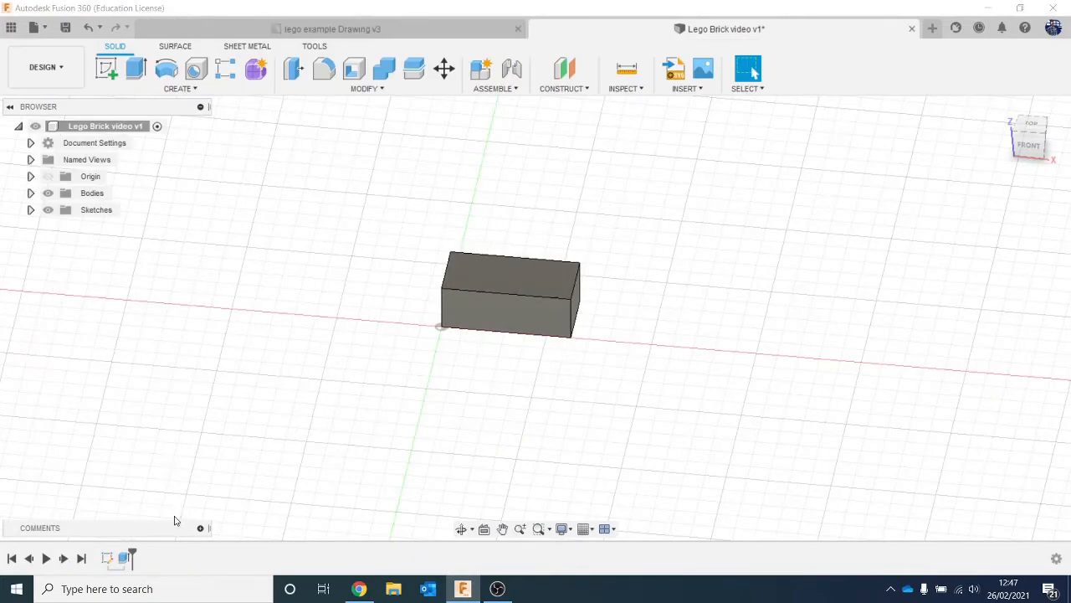
Step: Edit the brick's extrusion and set its distance to 9.1 mm
right_click(123, 558)
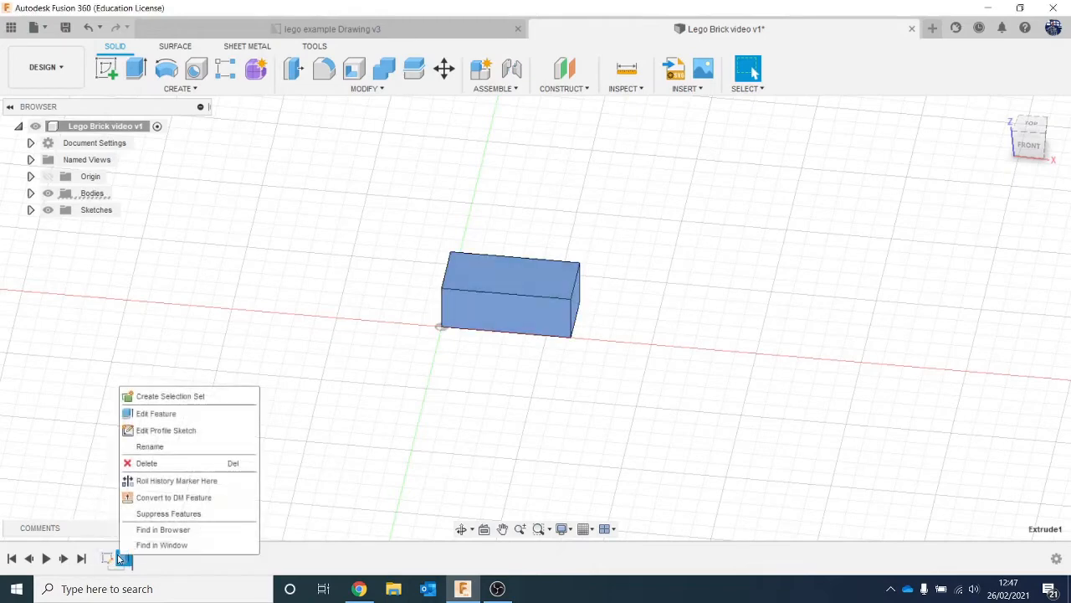
left_click(221, 418)
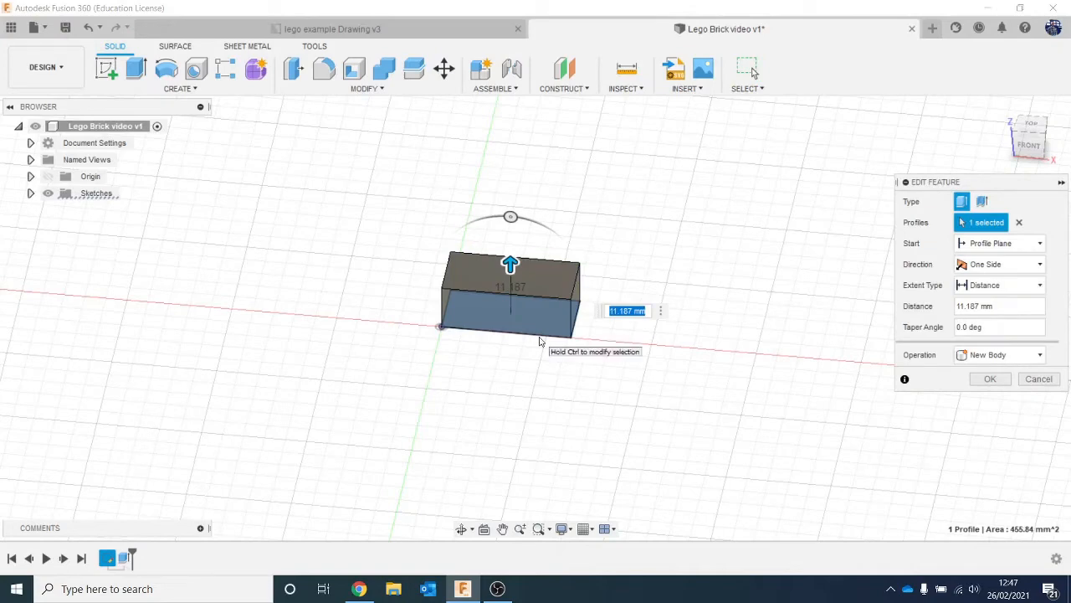
type("8")
type(".1")
key("Return")
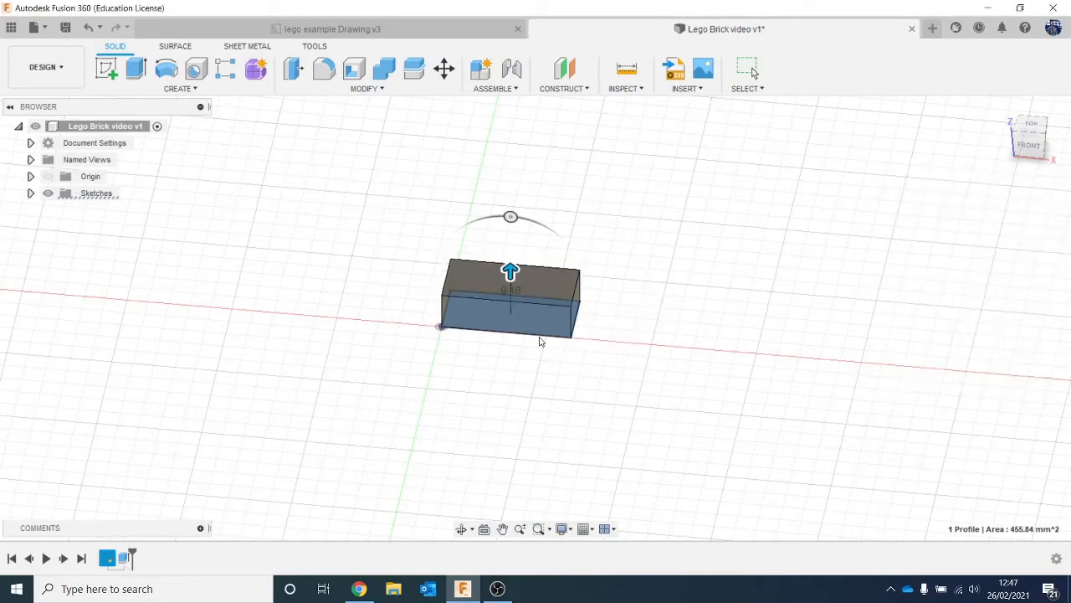
Step: Check the stud layout in the lego example drawing and start a new sketch on the brick's top face
left_click(393, 28)
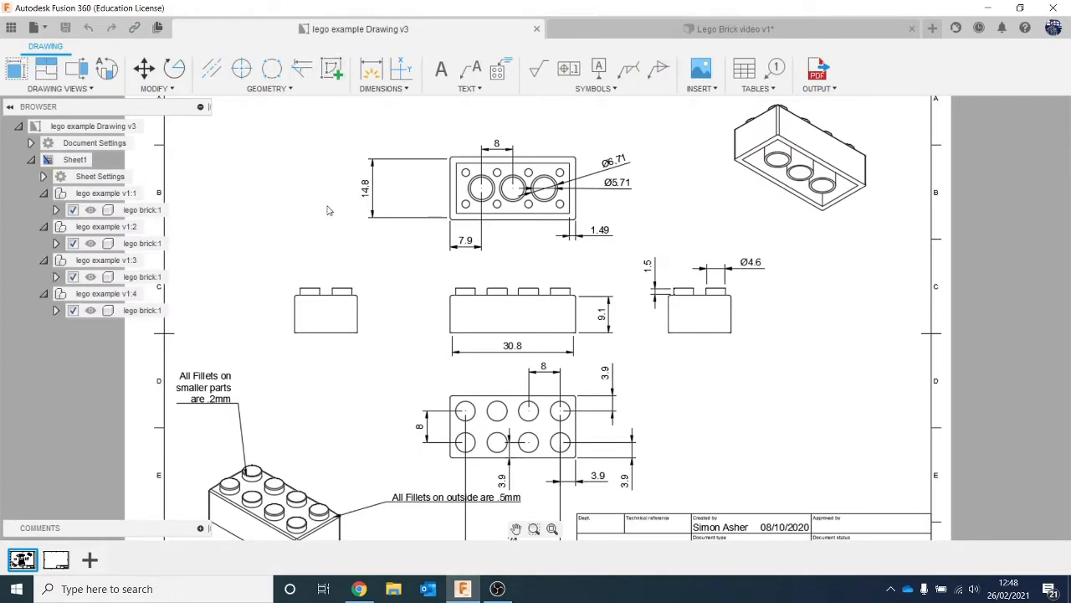
left_click(636, 28)
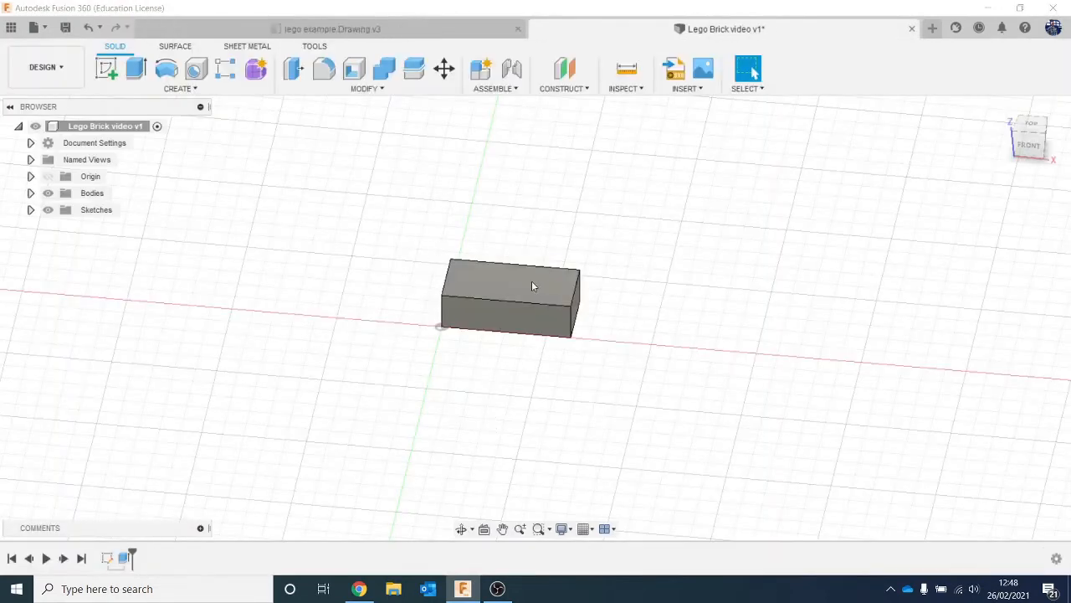
scroll(531, 286, "up", 5)
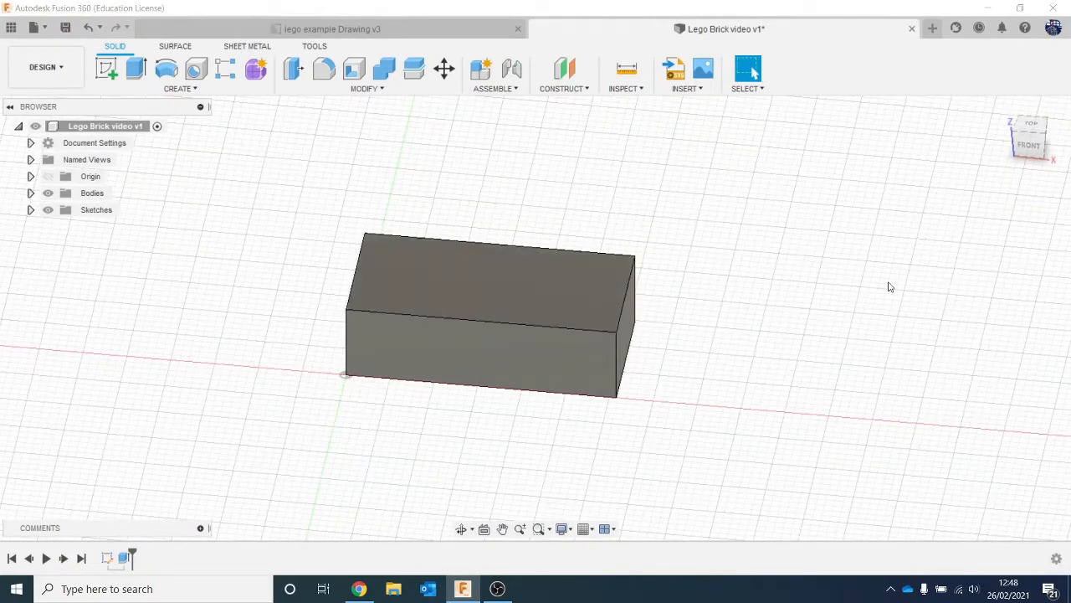
left_click(111, 66)
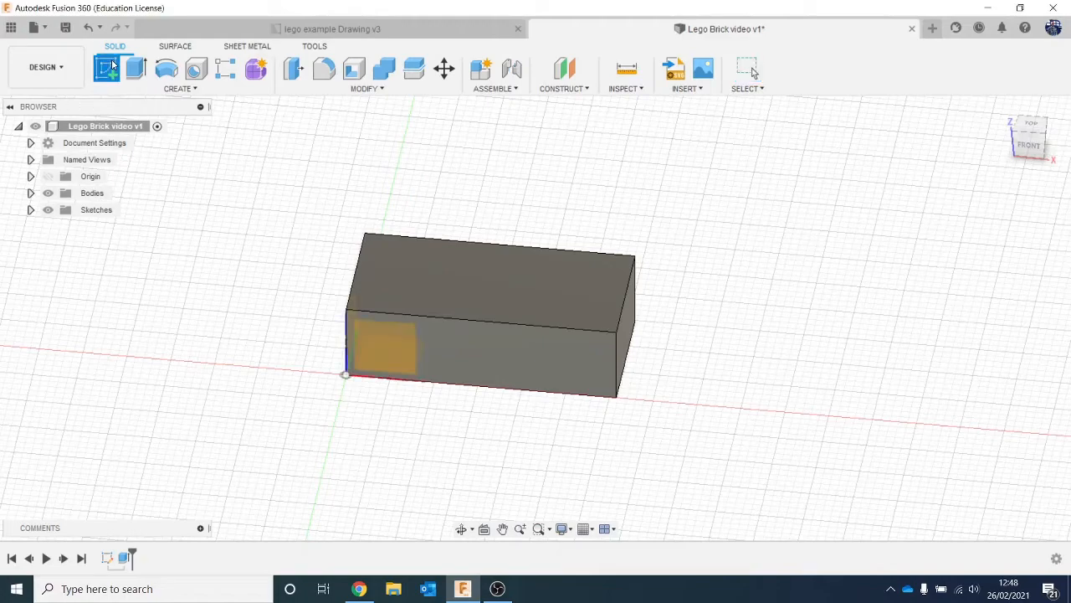
left_click(561, 329)
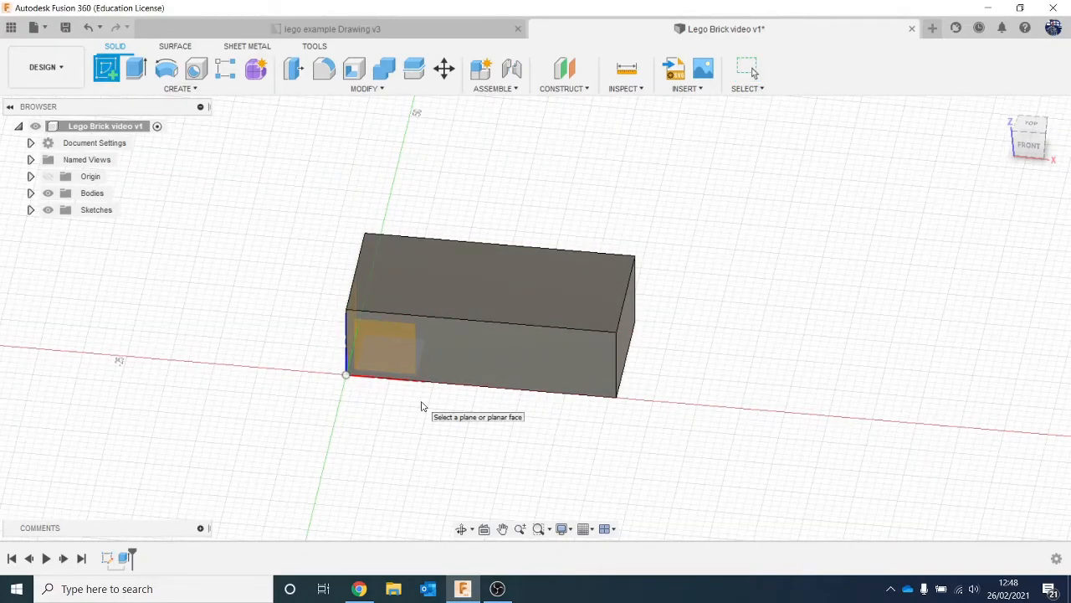
left_click(510, 268)
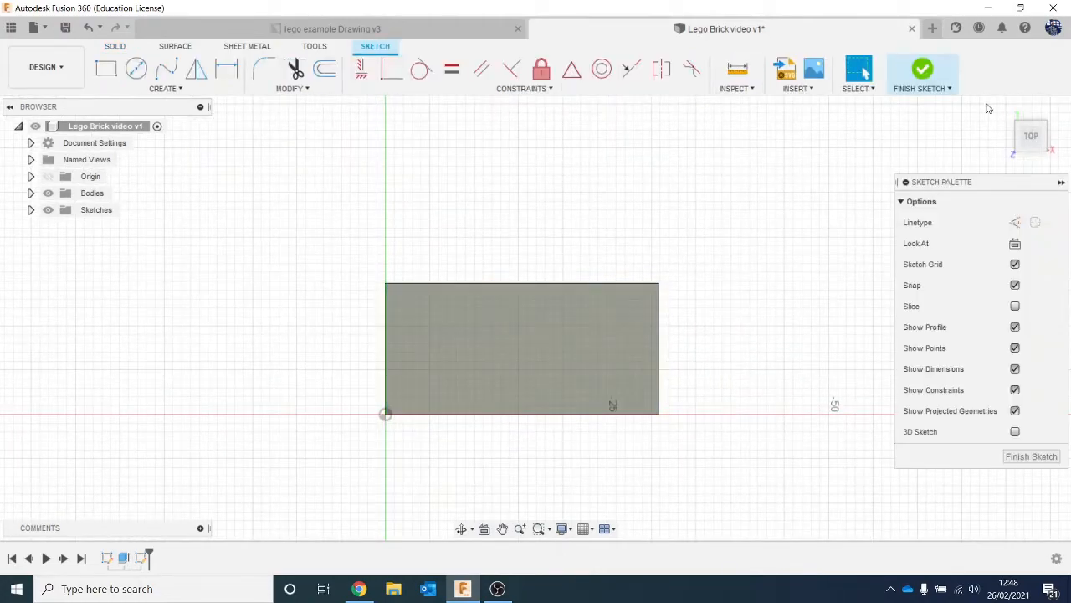
mouse_move(769, 391)
middle_mouse_down()
mouse_move(725, 340)
mouse_move(736, 318)
mouse_move(723, 324)
middle_mouse_up()
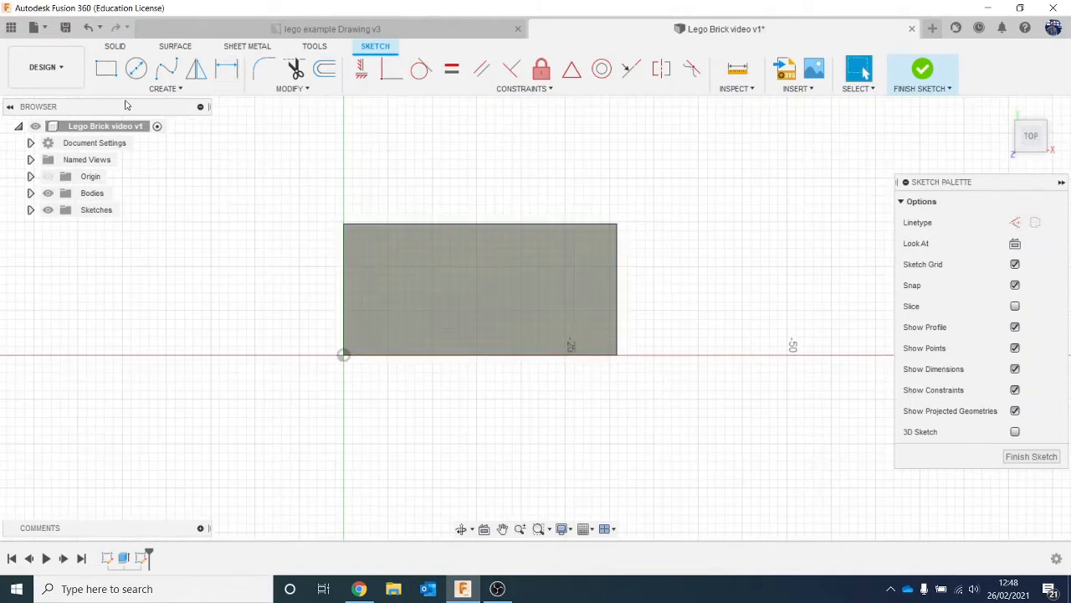
Step: Sketch two center-diameter circles freehand, one above the other near the top face's origin end, about 4.5 mm and 6.3 mm in diameter
left_click(136, 68)
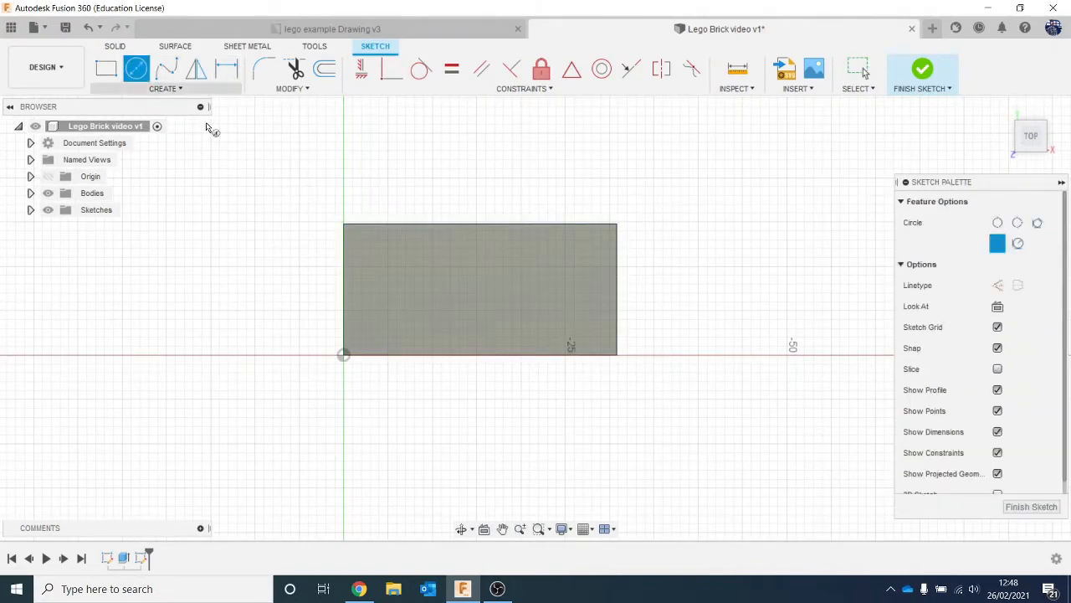
left_click(397, 257)
type("4.8")
key("Return")
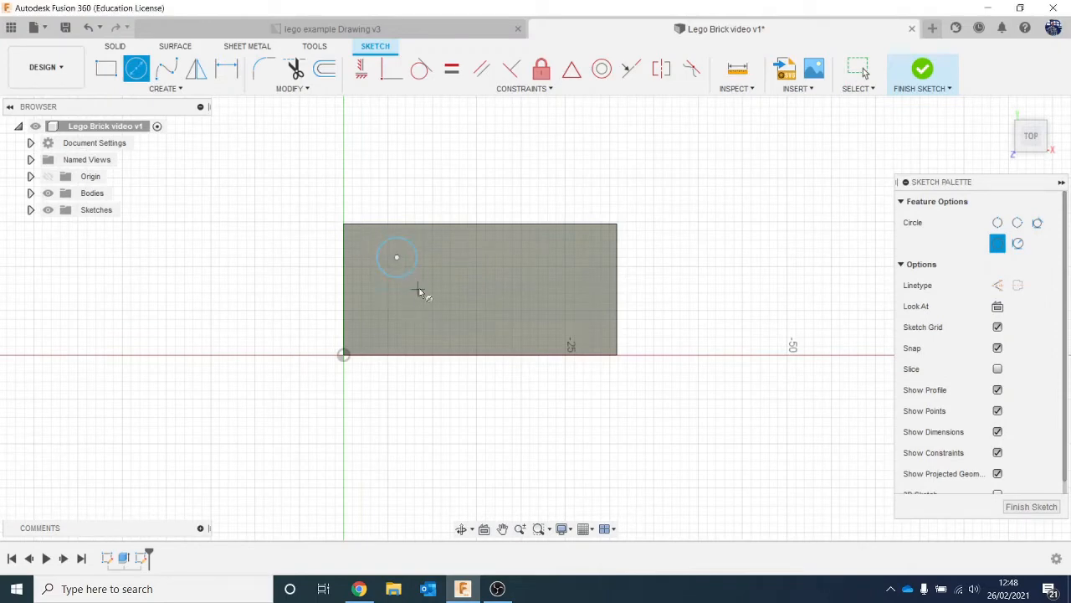
left_click(397, 319)
left_click(423, 332)
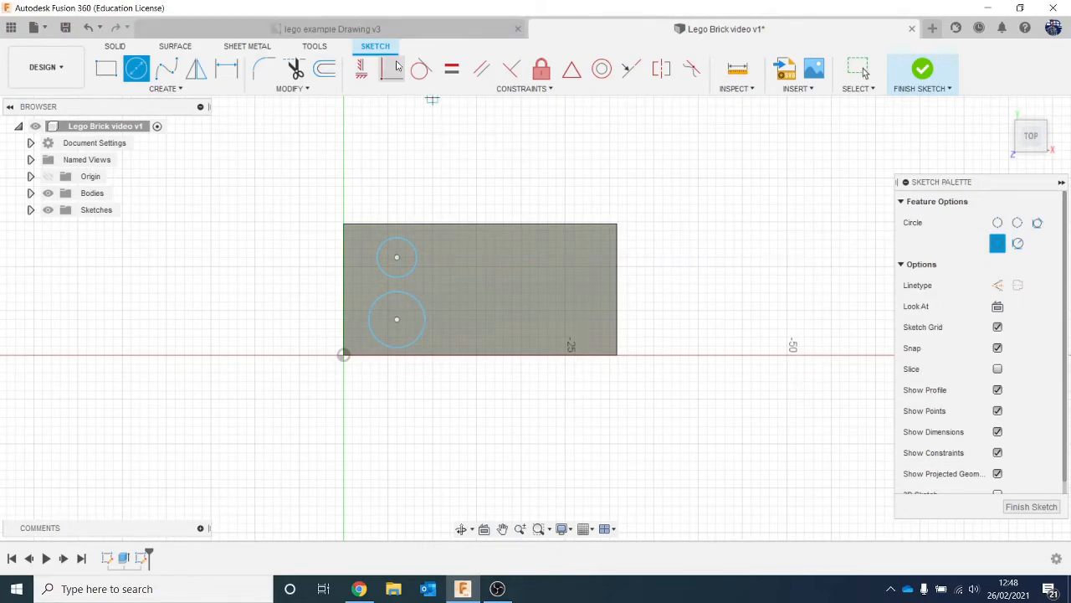
Step: Look up the stud diameter in the lego example drawing and dimension the upper circle's diameter to 4.6 mm
left_click(329, 28)
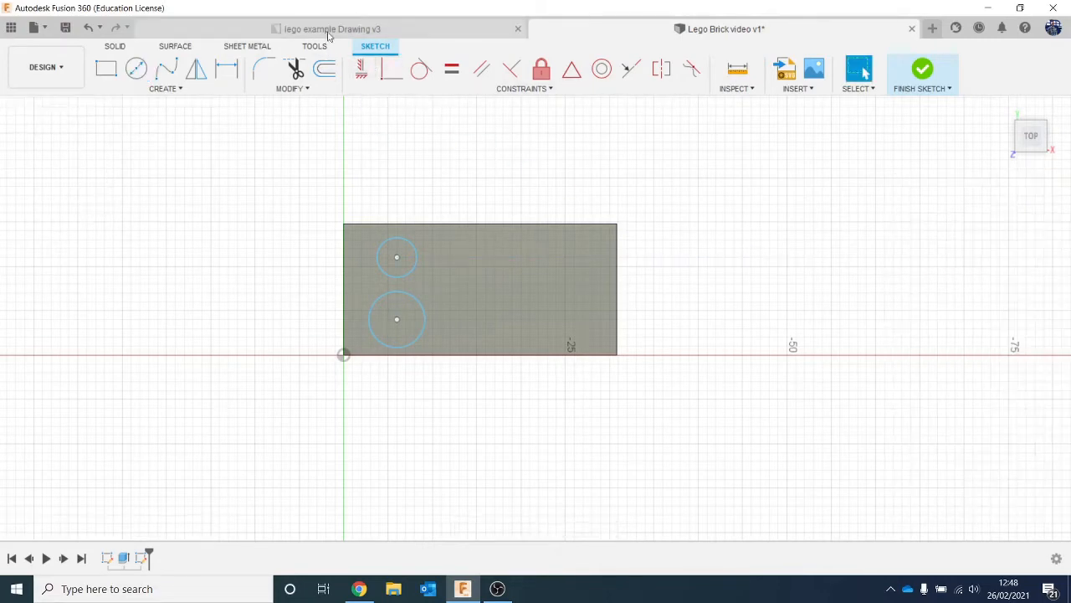
scroll(514, 492, "up", 2)
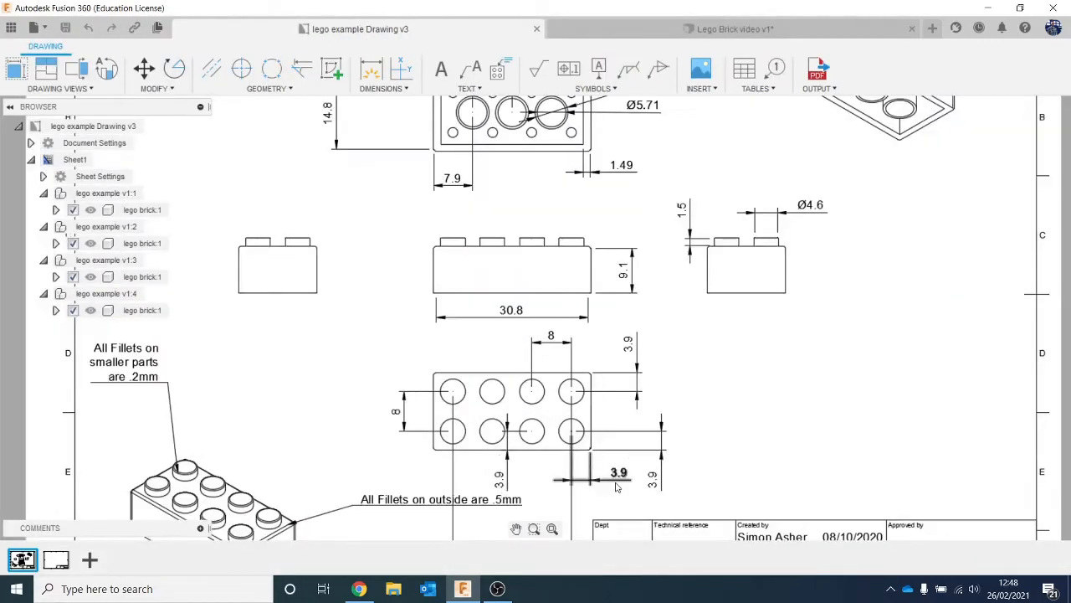
middle_click_drag(785, 470, 769, 420)
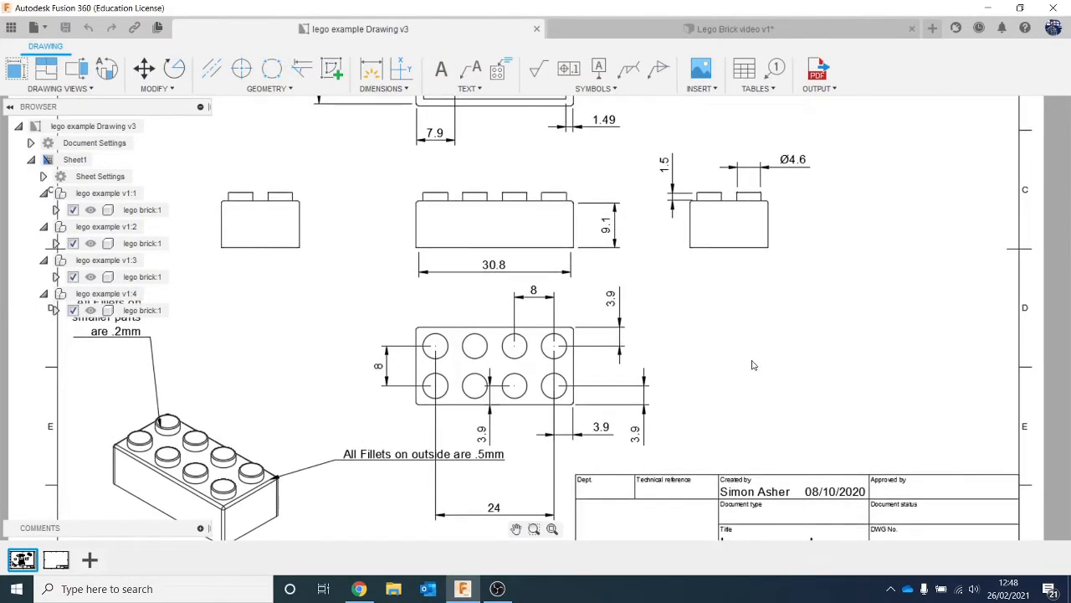
scroll(789, 263, "down", 3)
scroll(796, 240, "up", 2)
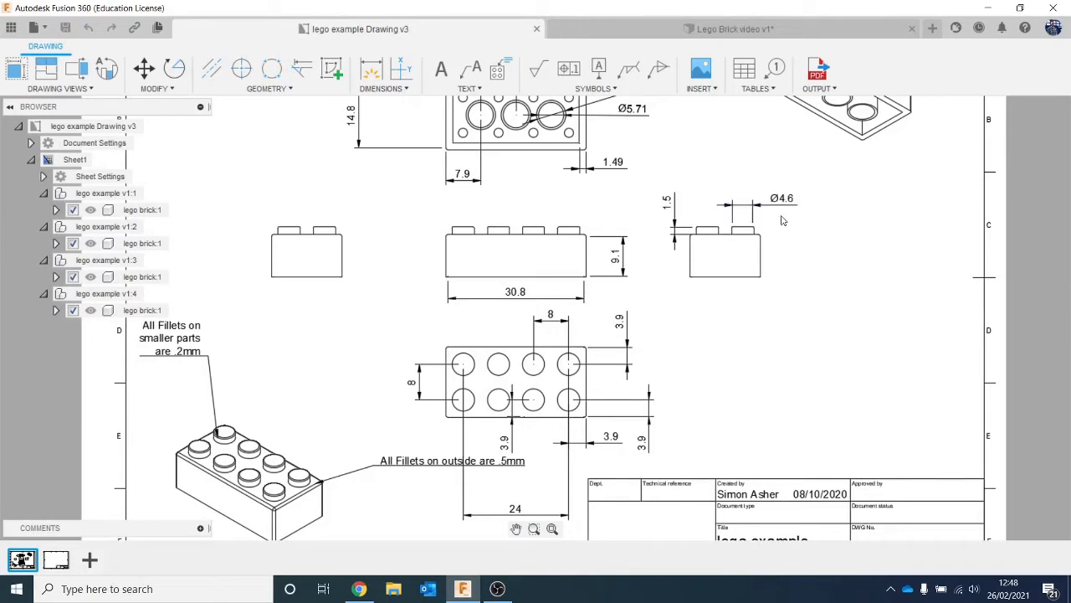
left_click(670, 29)
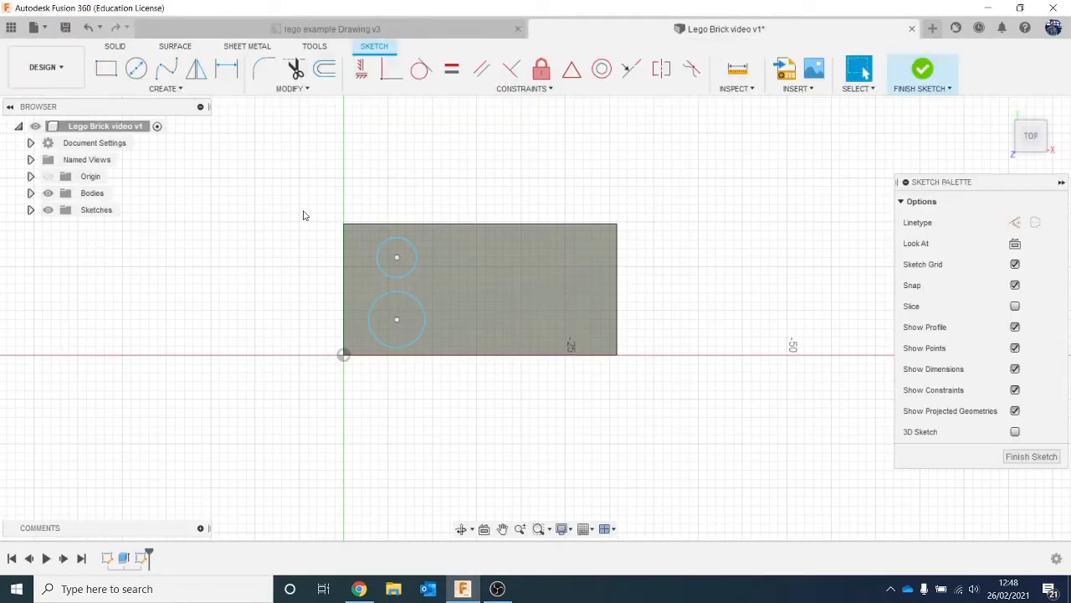
key("d")
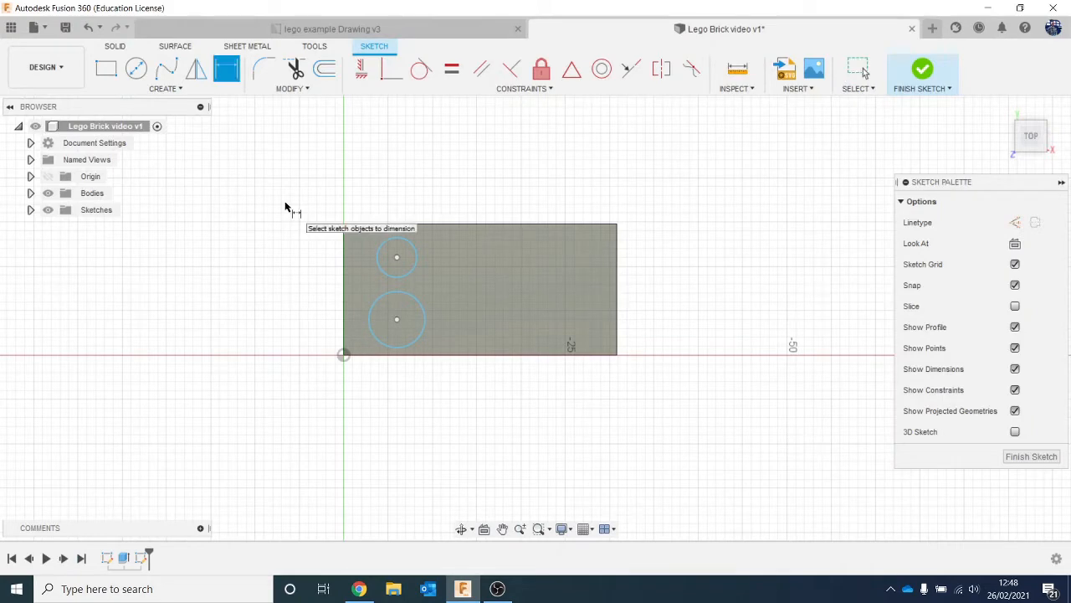
left_click(384, 246)
left_click(395, 183)
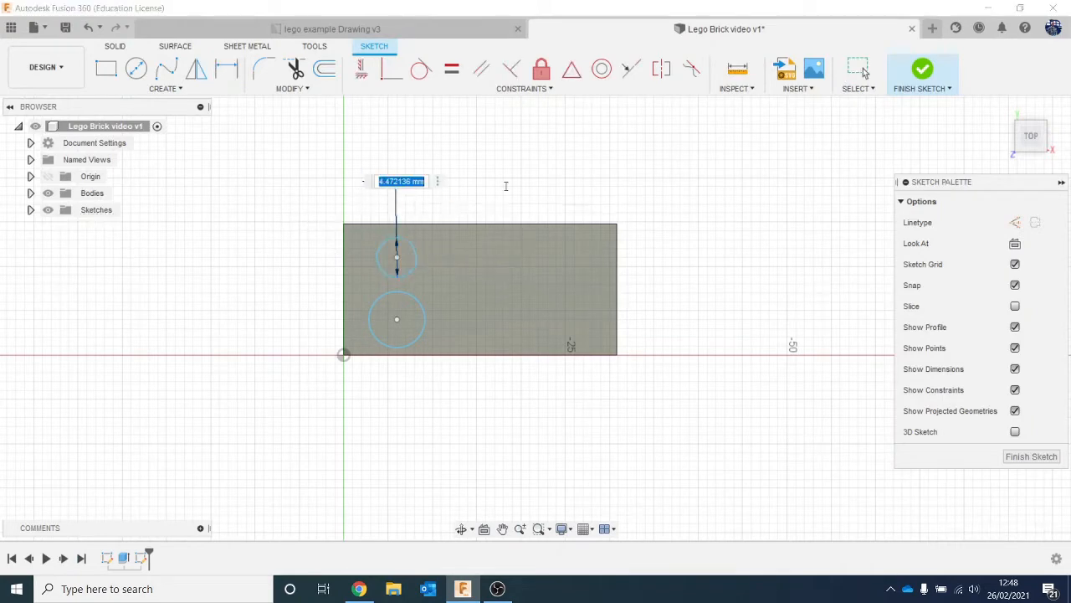
type("4.60")
key("Return")
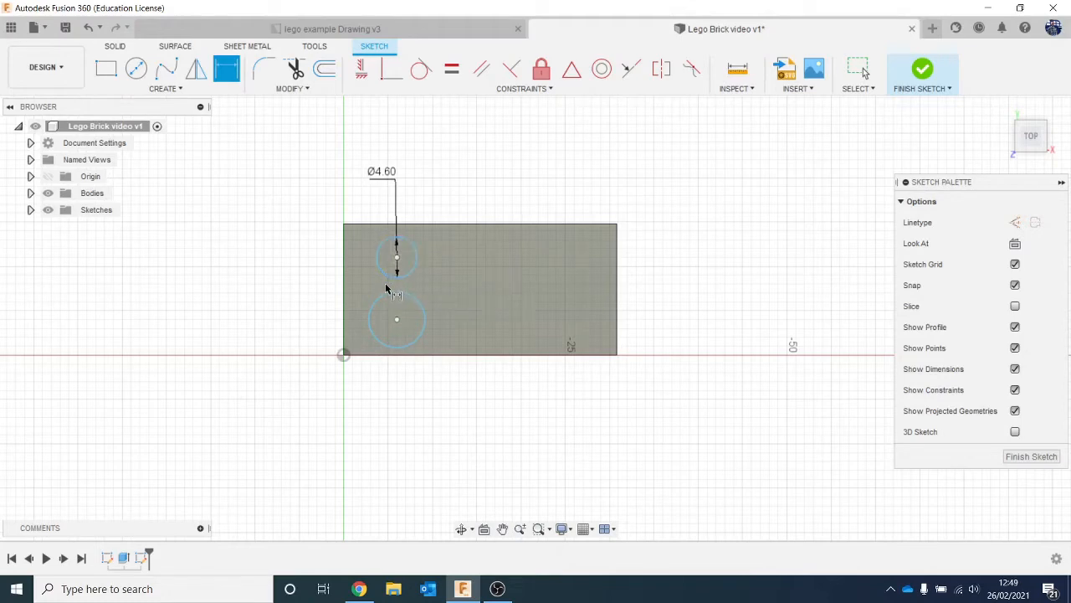
key("Escape")
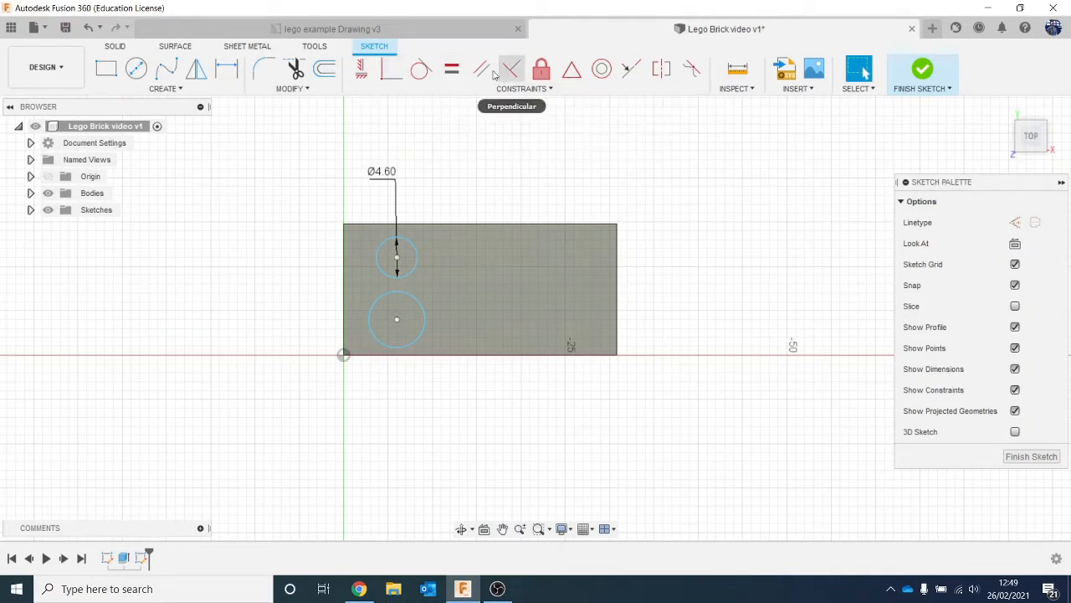
Step: Apply an Equal constraint between the lower circle and the upper 4.6 mm circle
left_click(452, 69)
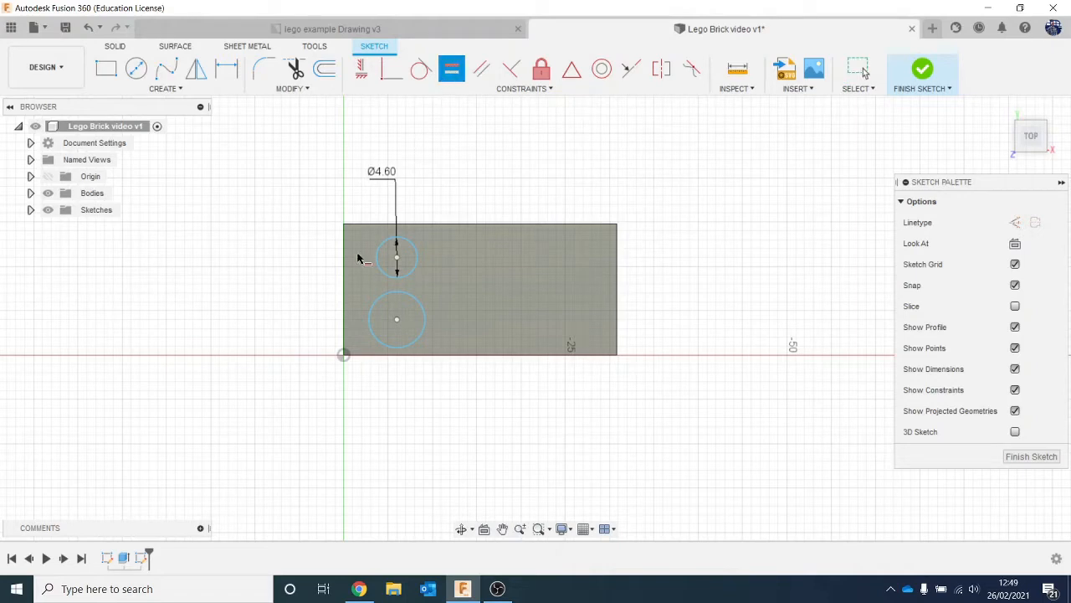
left_click(397, 292)
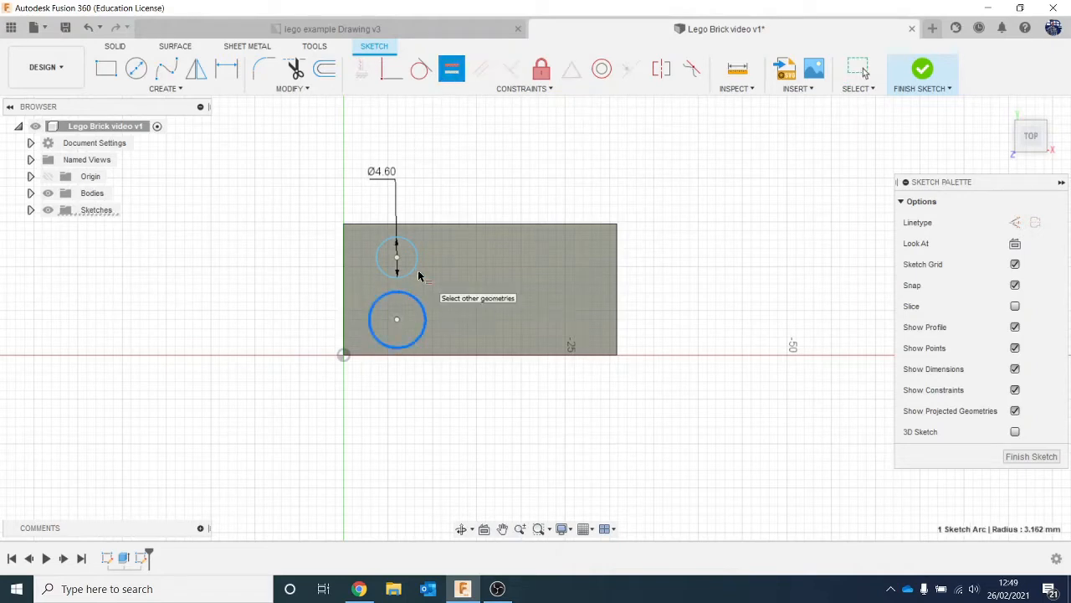
left_click(412, 275)
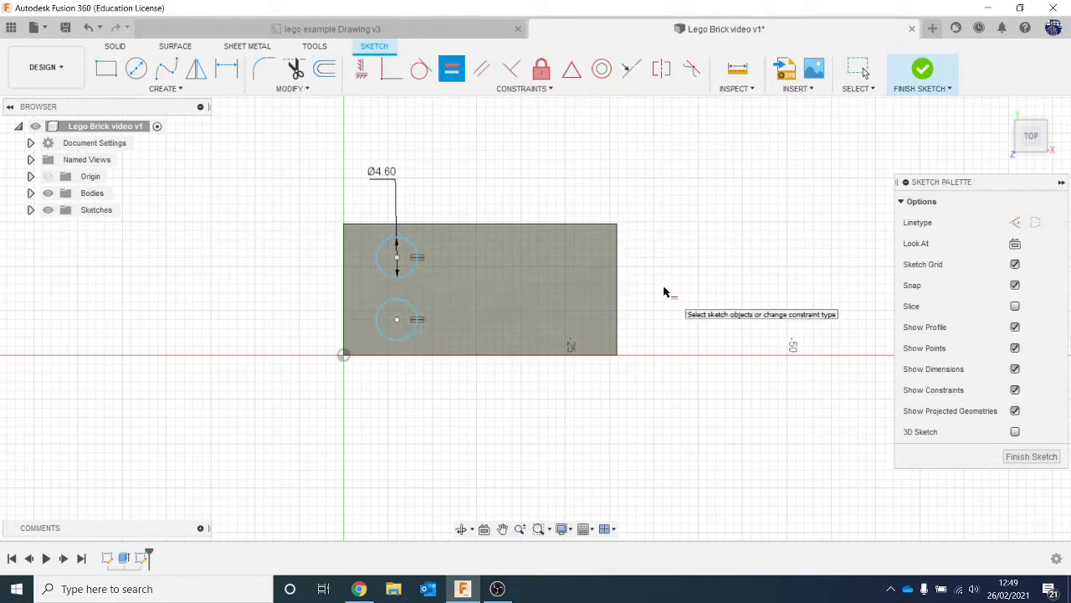
key("Escape")
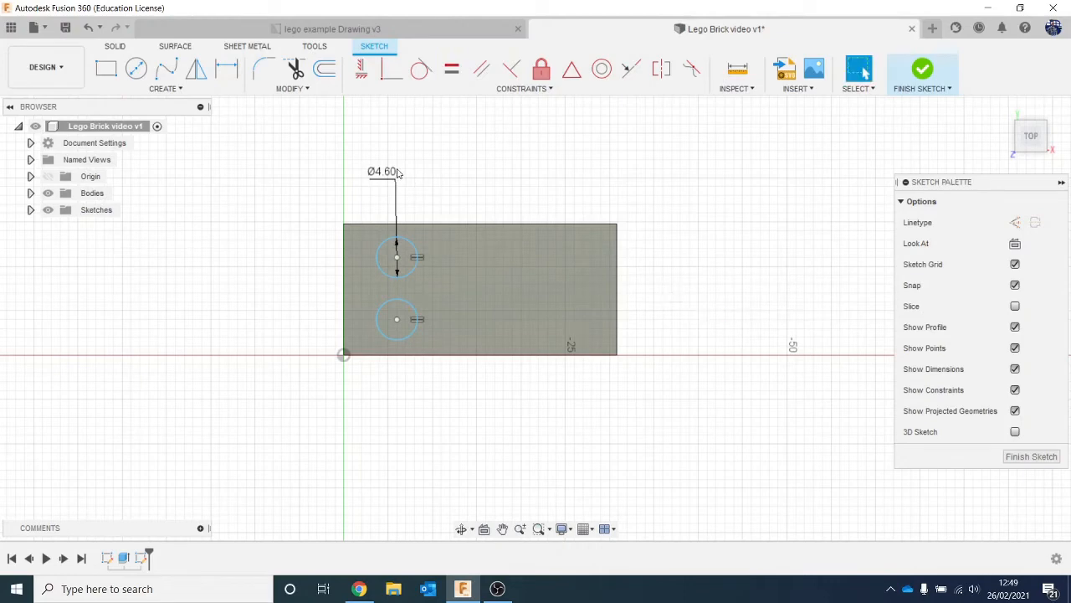
Step: Test the Equal constraint by setting the upper circle's diameter to 9 mm and back to 4.6 mm
double_click(397, 171)
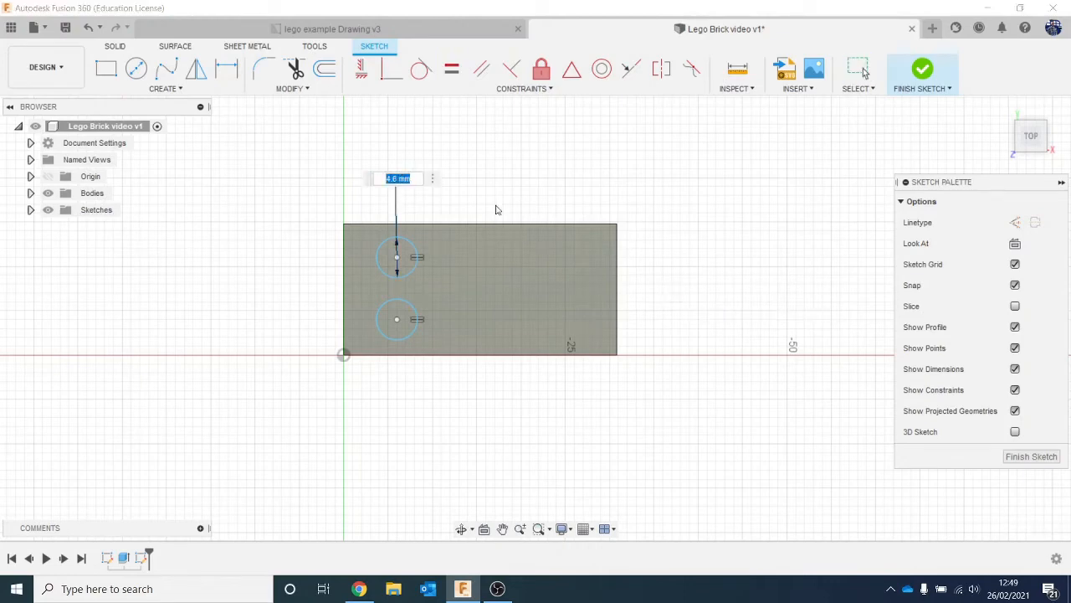
type("9")
key("Return")
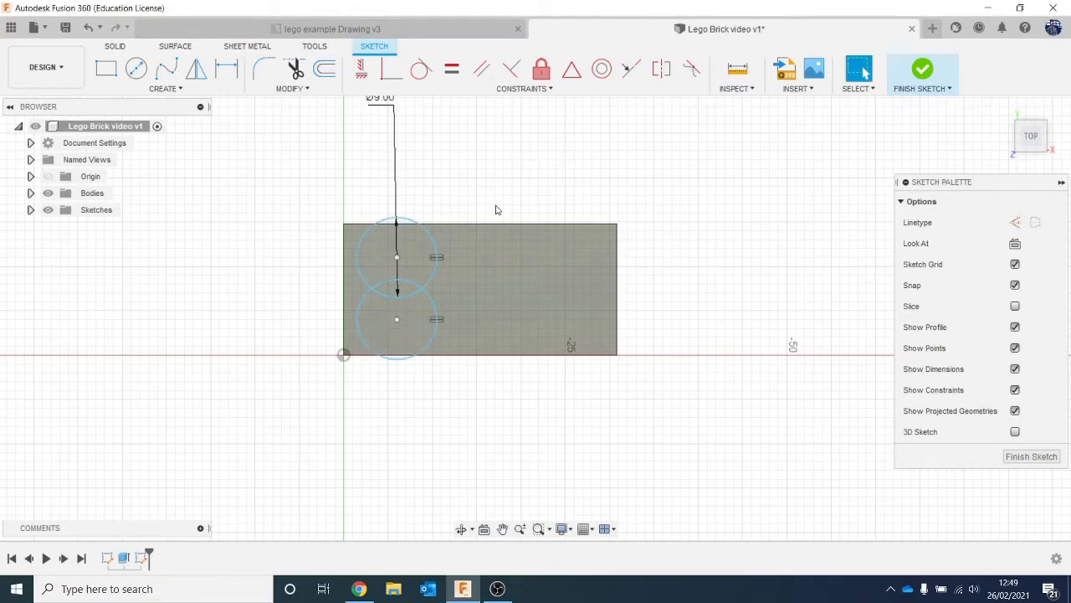
scroll(496, 209, "down", 1)
double_click(386, 111)
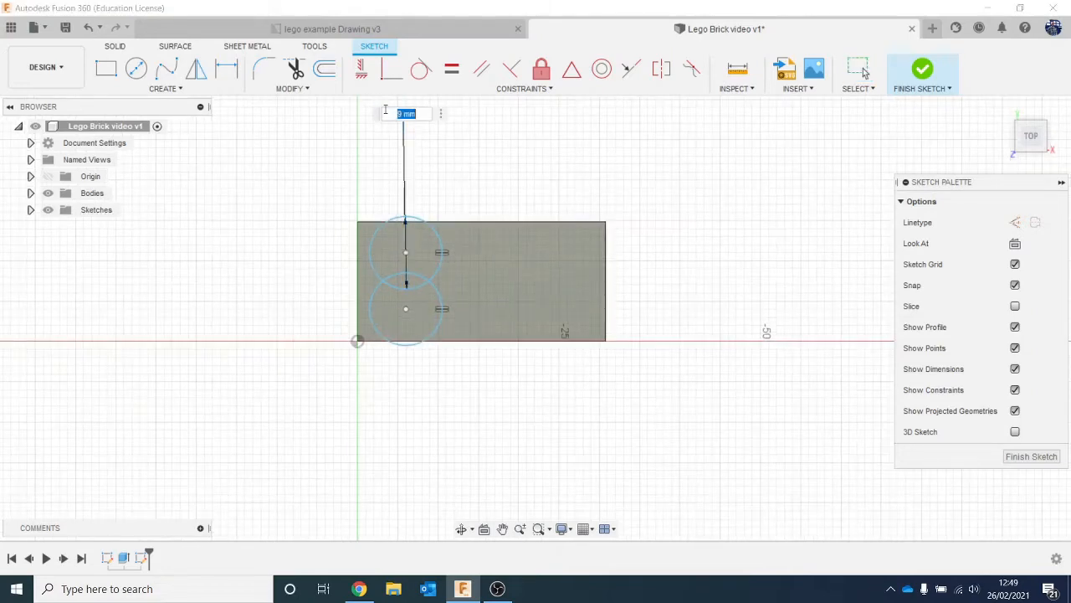
type("4.6")
key("Return")
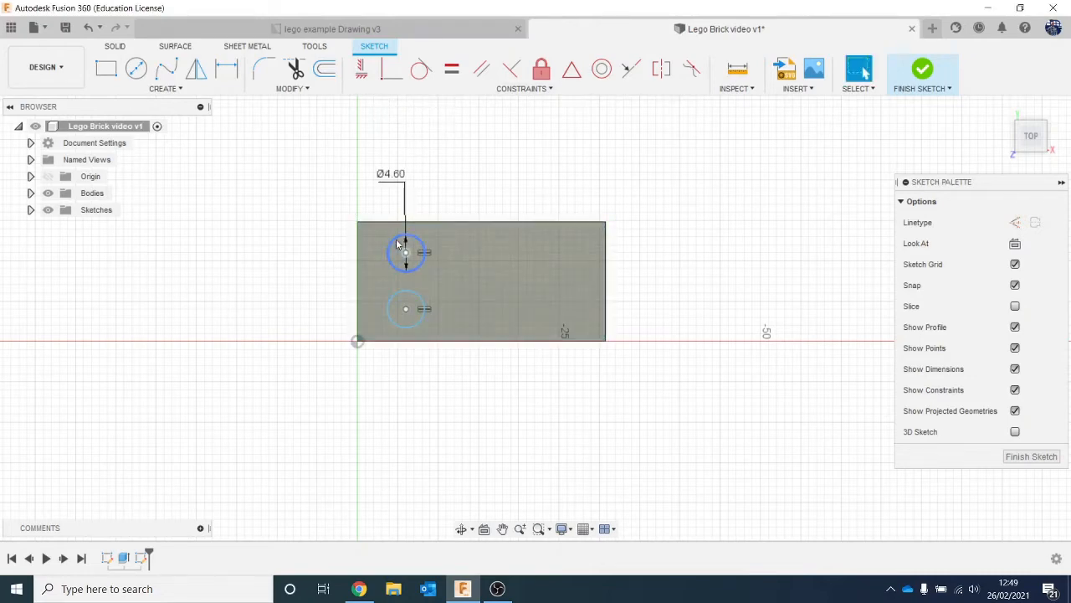
left_click(366, 260)
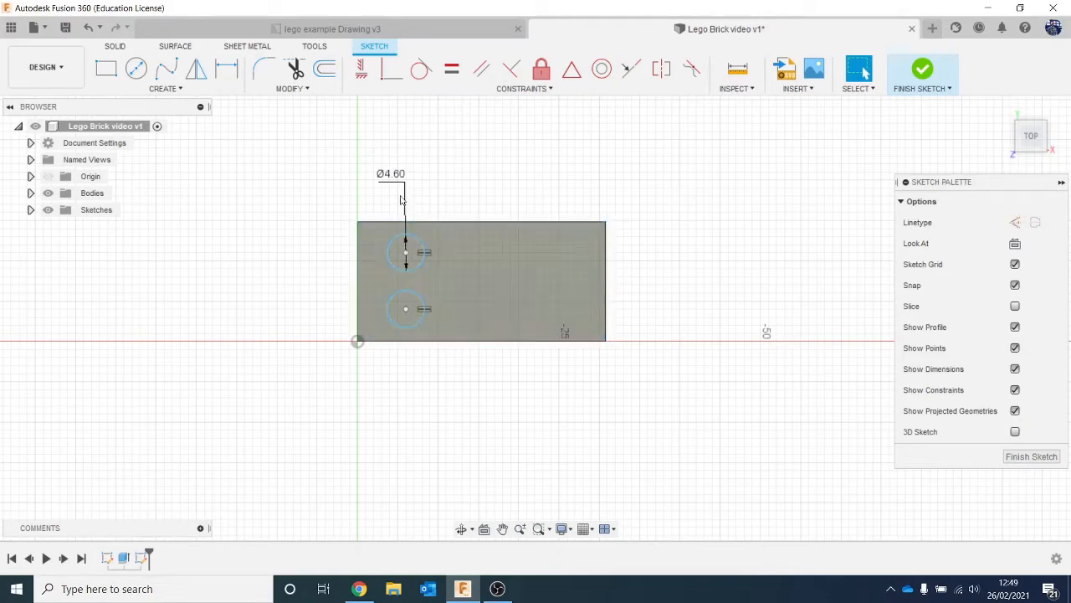
Step: Shift the lower circle out of line toward the brick's middle and align both circle centers with a Horizontal/Vertical constraint
scroll(426, 281, "up", 1)
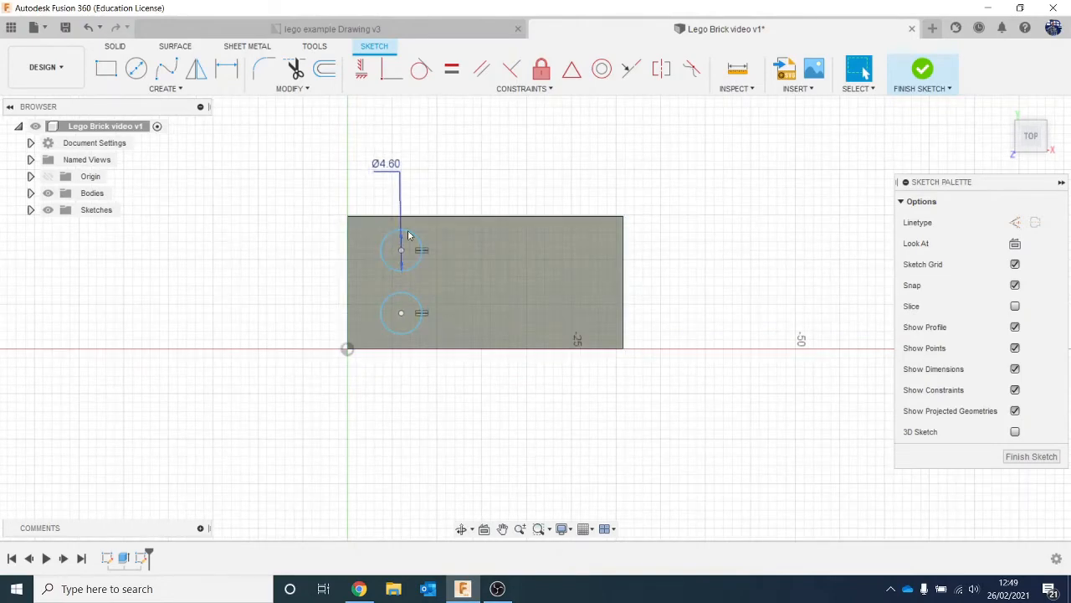
left_click(360, 69)
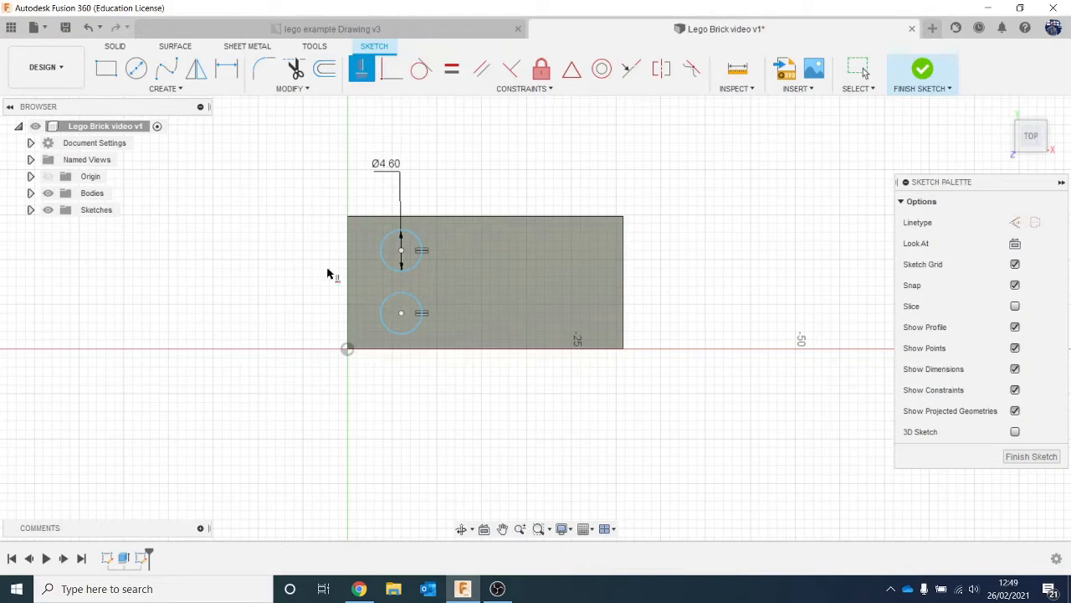
key("Escape")
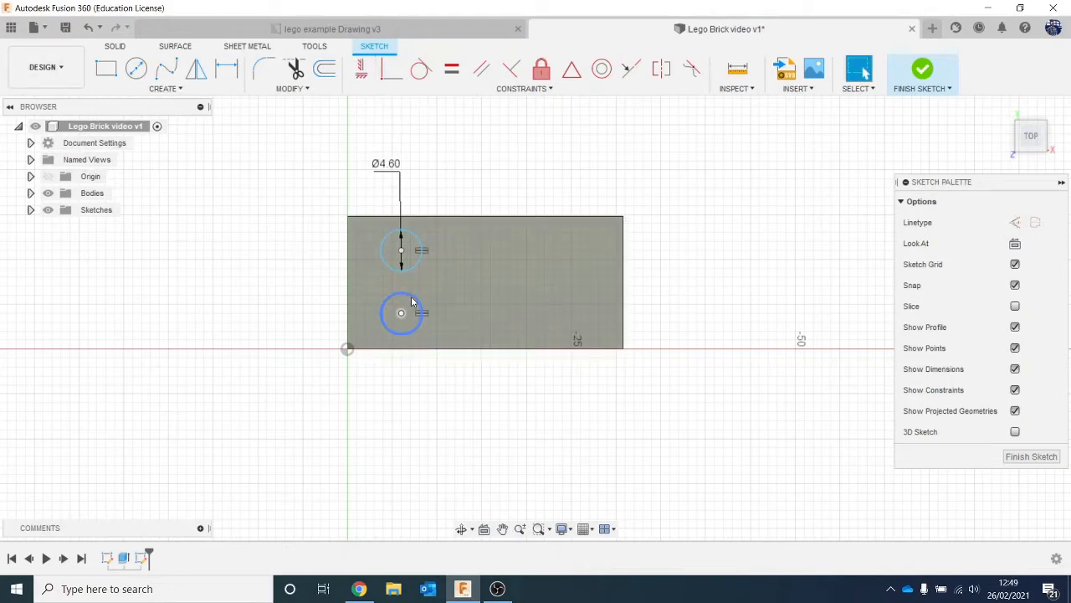
left_click_drag(410, 297, 443, 298)
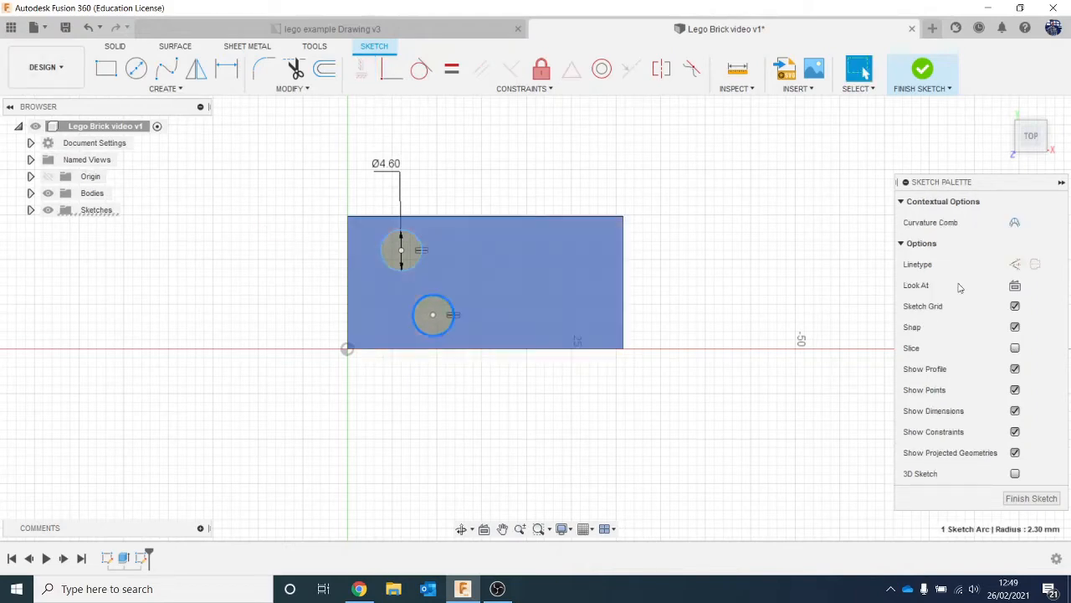
left_click(541, 138)
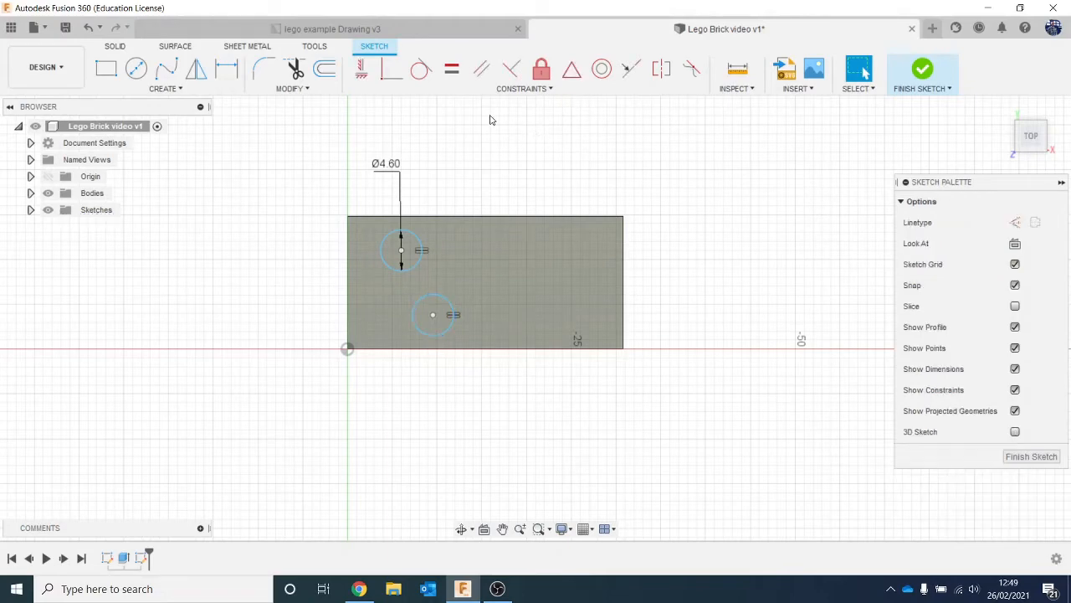
left_click(361, 70)
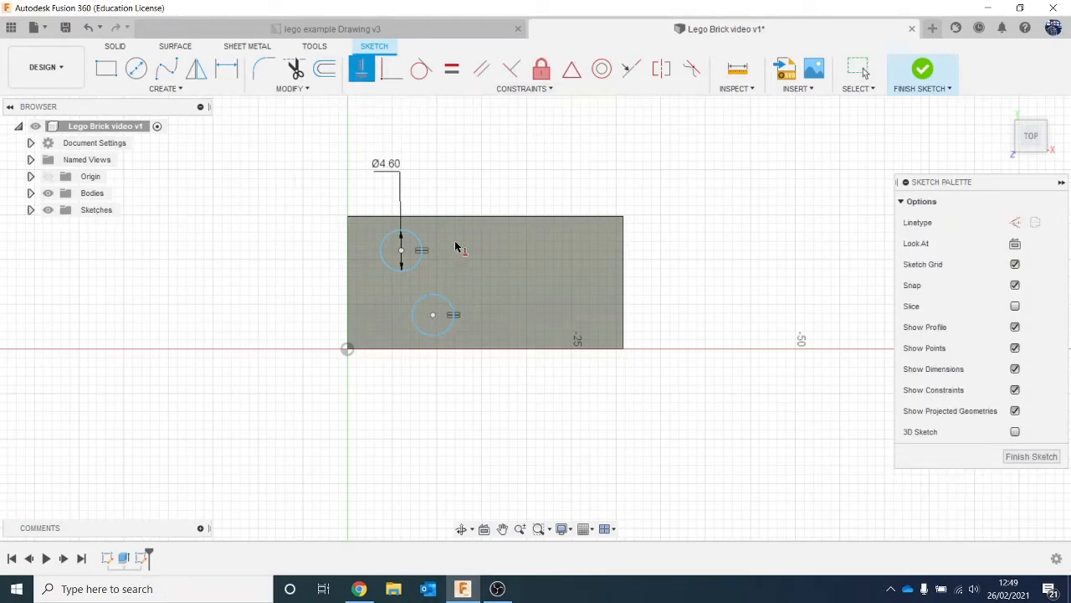
left_click(433, 314)
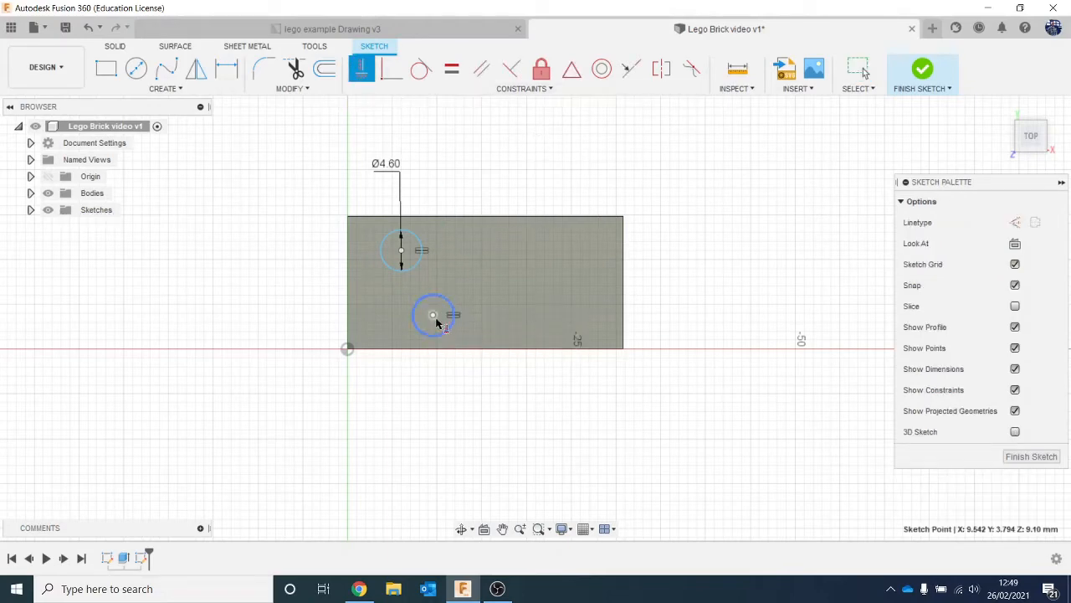
left_click(401, 250)
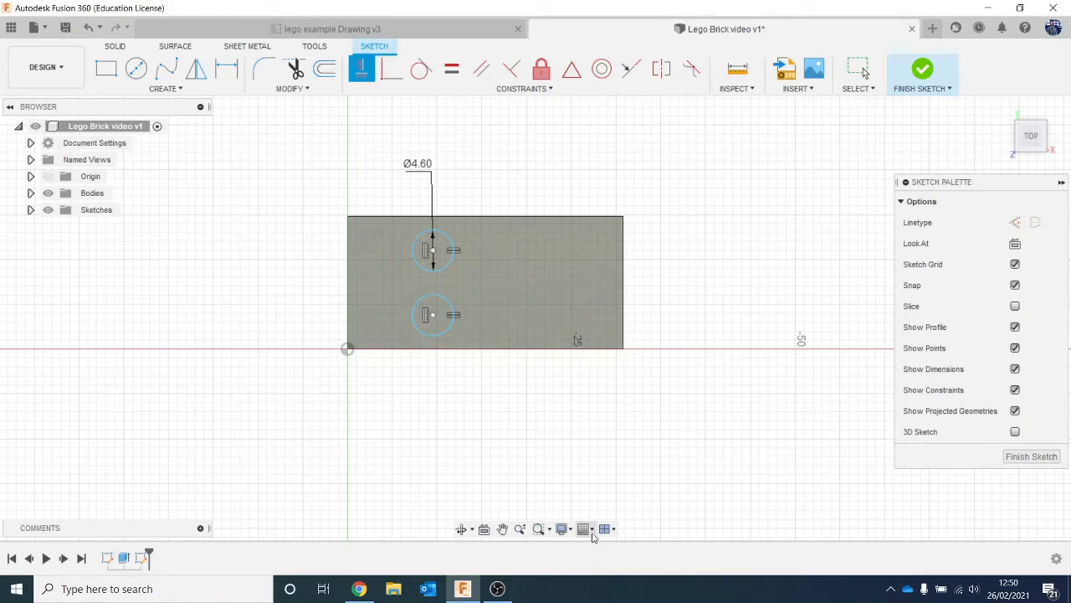
Step: Look up the stud edge offset in the lego example drawing and dimension the upper circle's center 3.9 mm from the nearest short edge
left_click(266, 31)
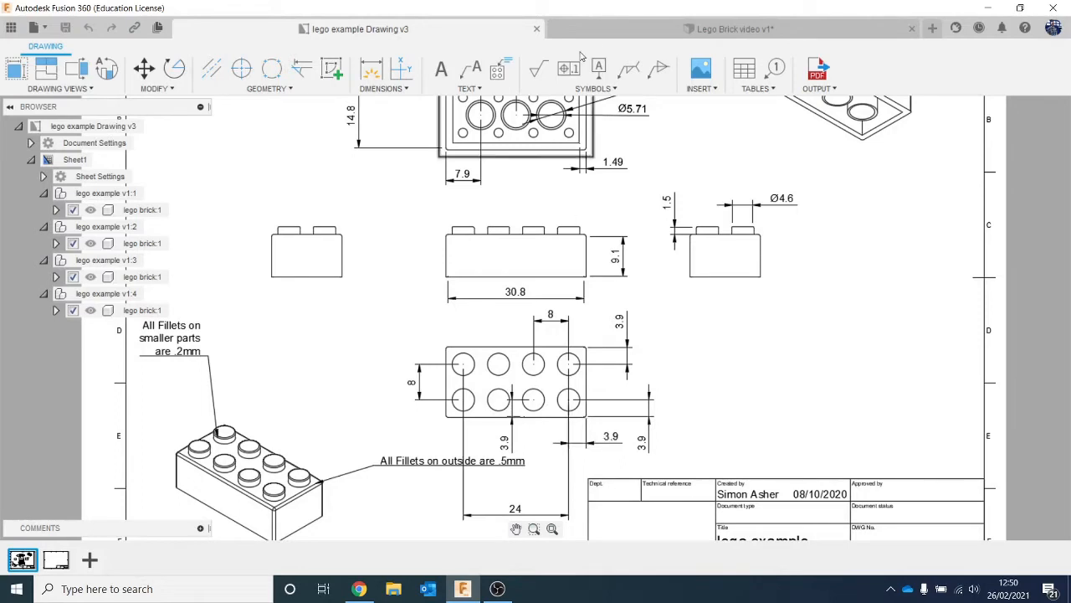
left_click(623, 30)
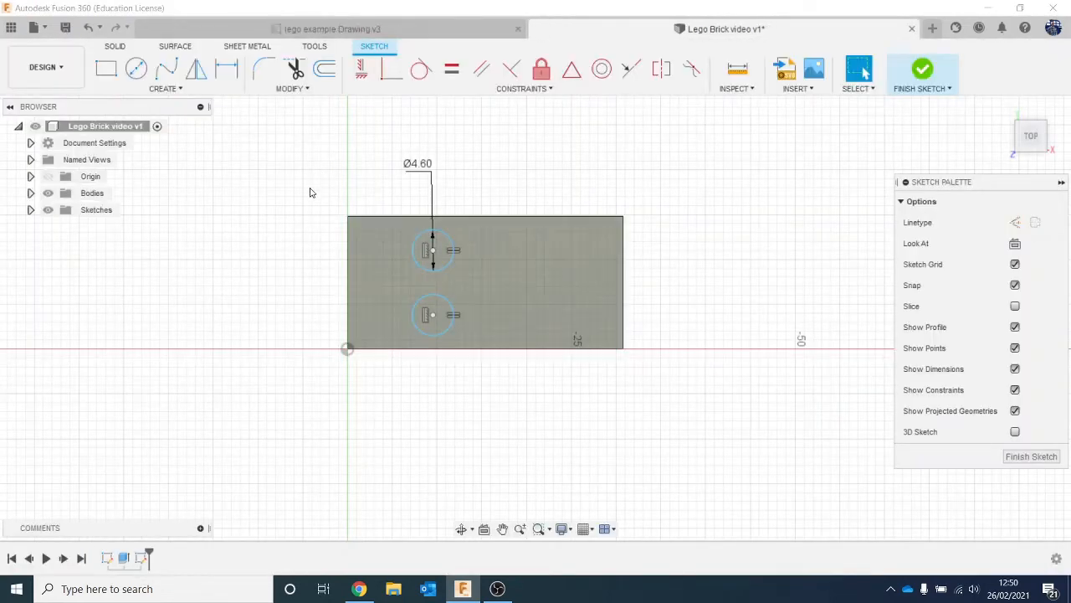
key("d")
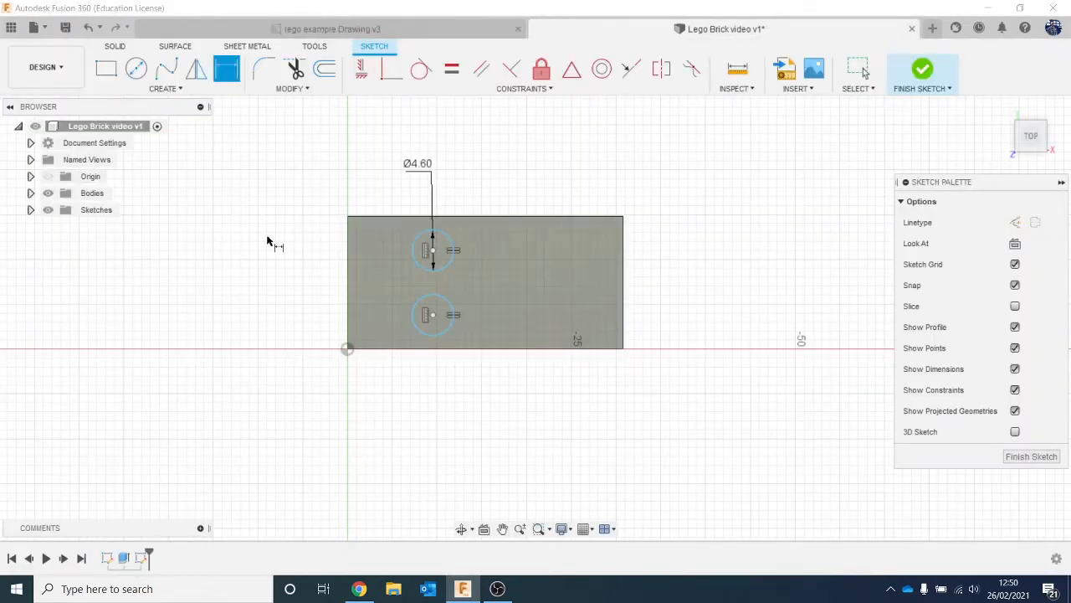
left_click(433, 250)
left_click(349, 251)
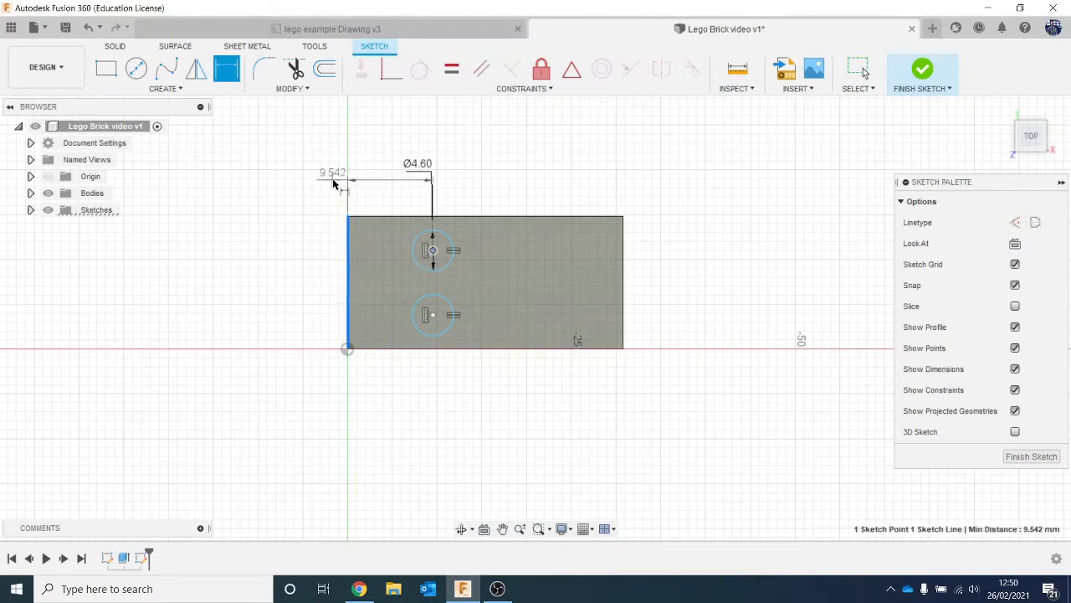
left_click(331, 177)
type("3.9")
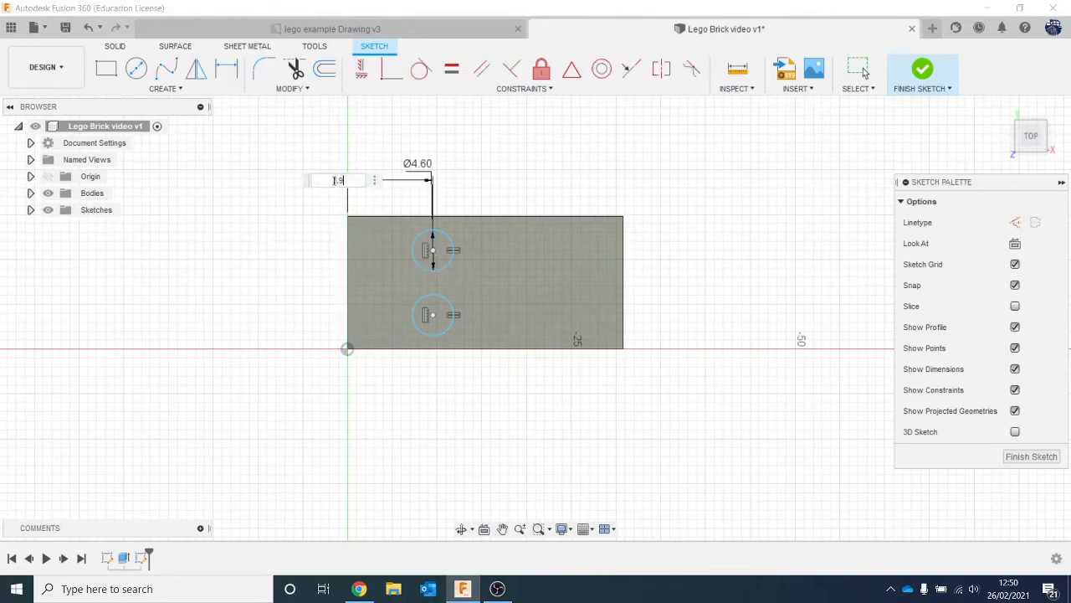
key("Return")
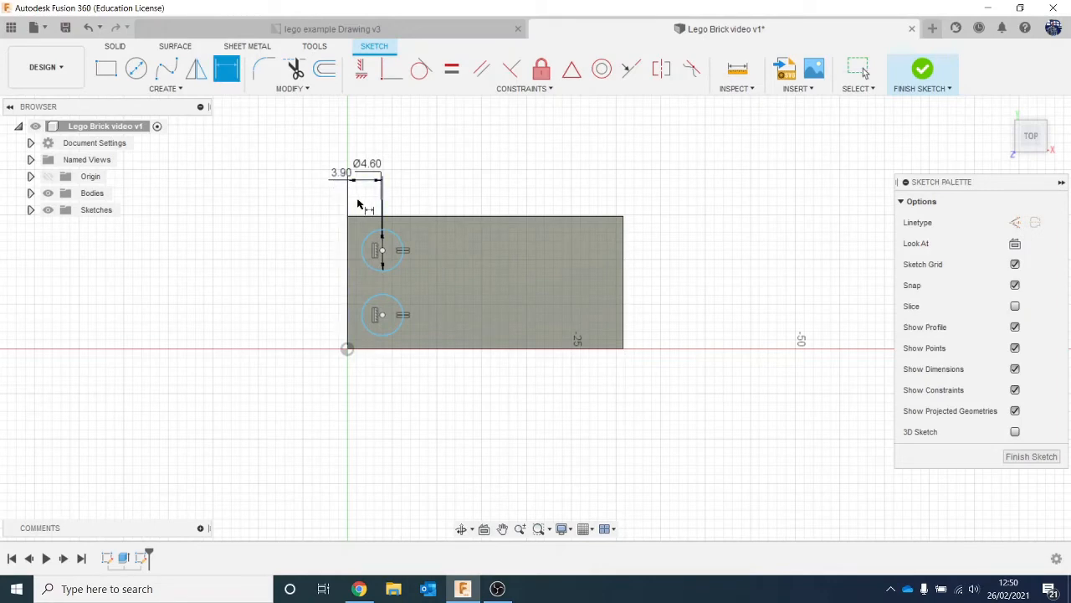
Step: Dimension the upper circle's center 3.9 mm from the brick's upper long edge
left_click(383, 234)
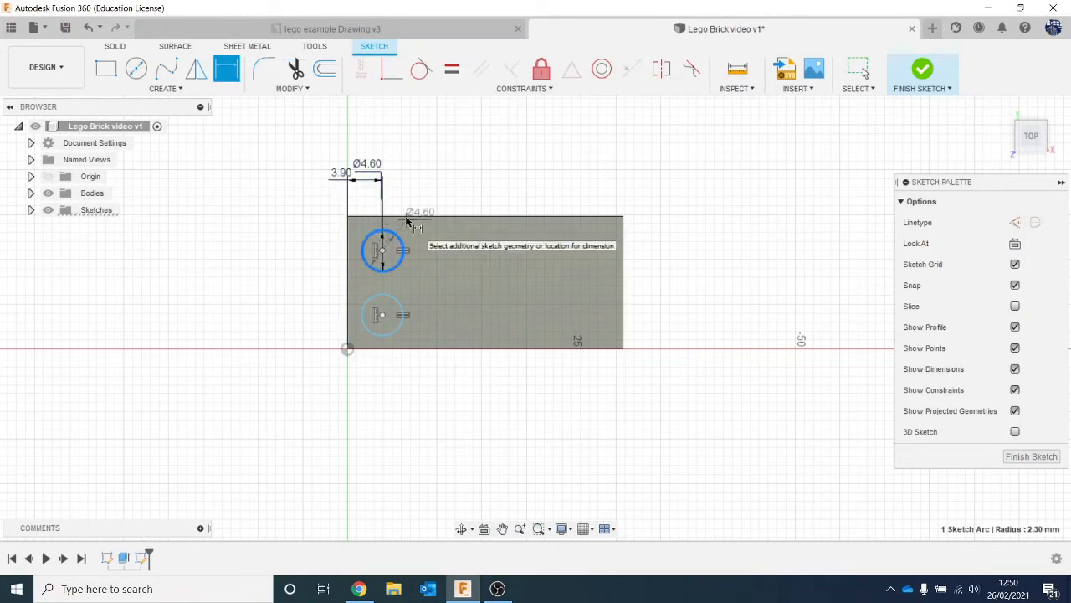
left_click(410, 217)
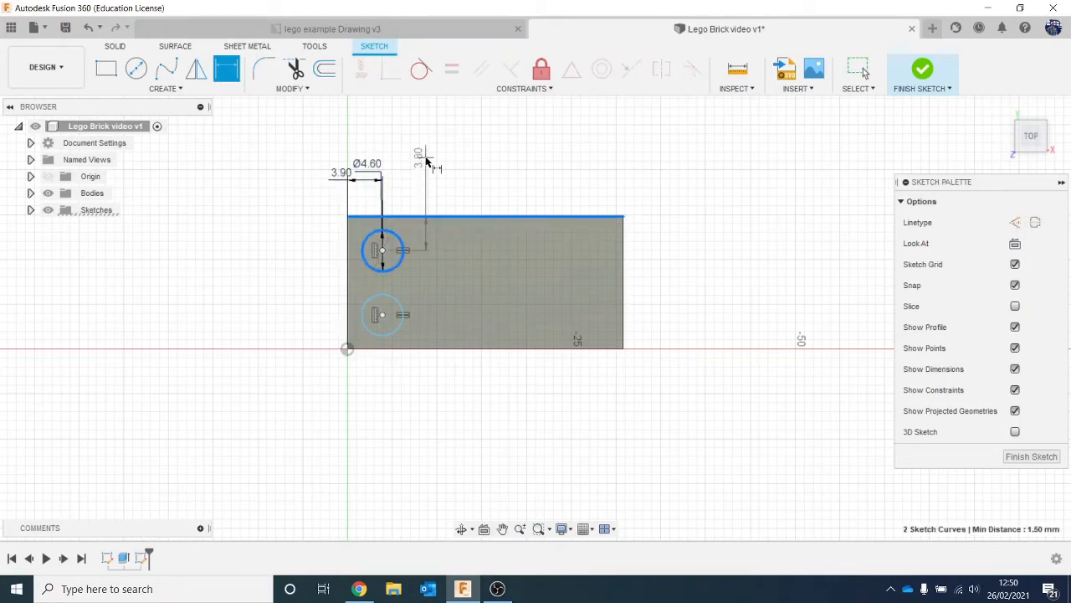
left_click(405, 159)
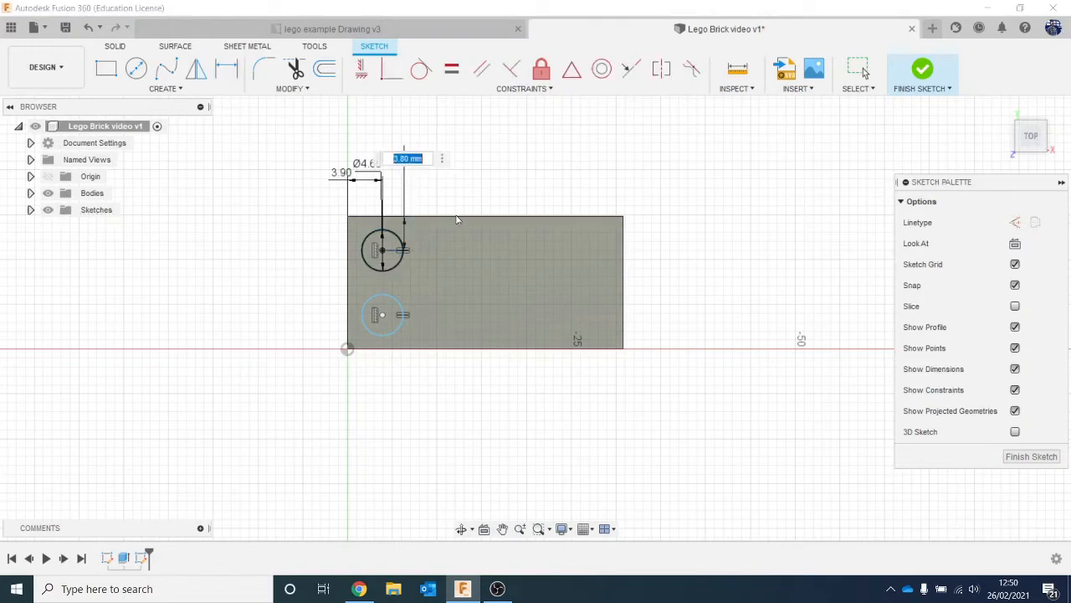
type("3.9")
key("Return")
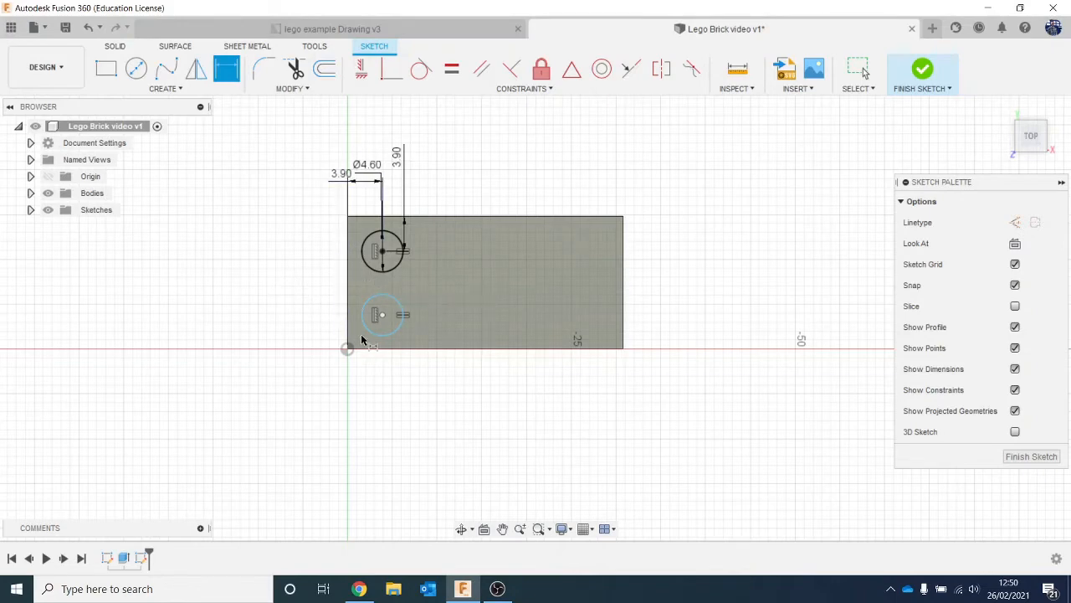
Step: Dimension the lower circle from the brick's lower long edge, linking its value to the existing 3.9 mm short-edge dimension
left_click(365, 334)
left_click(377, 349)
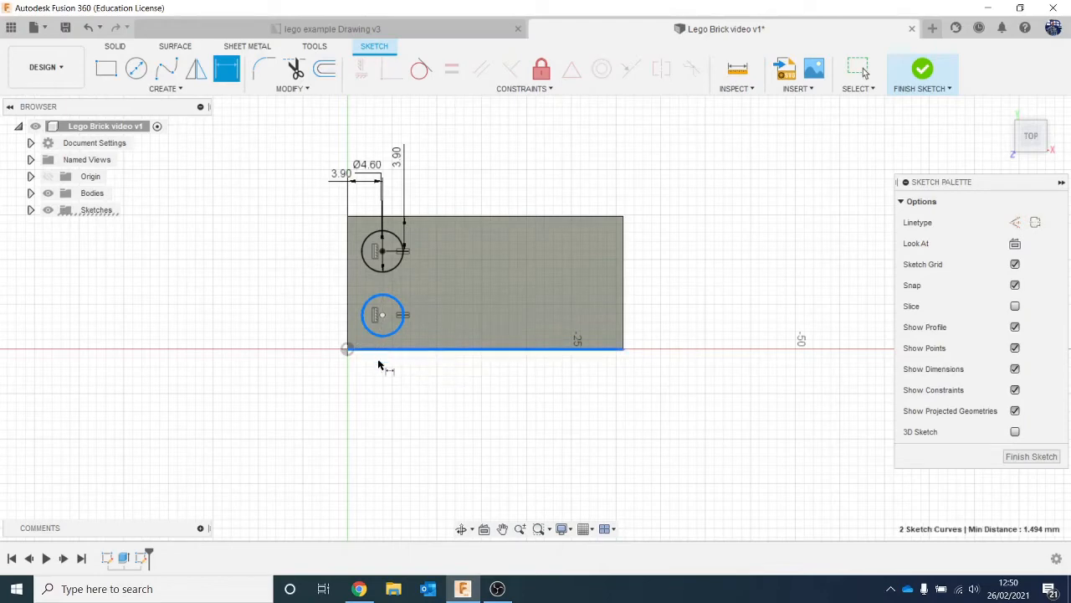
left_click(378, 399)
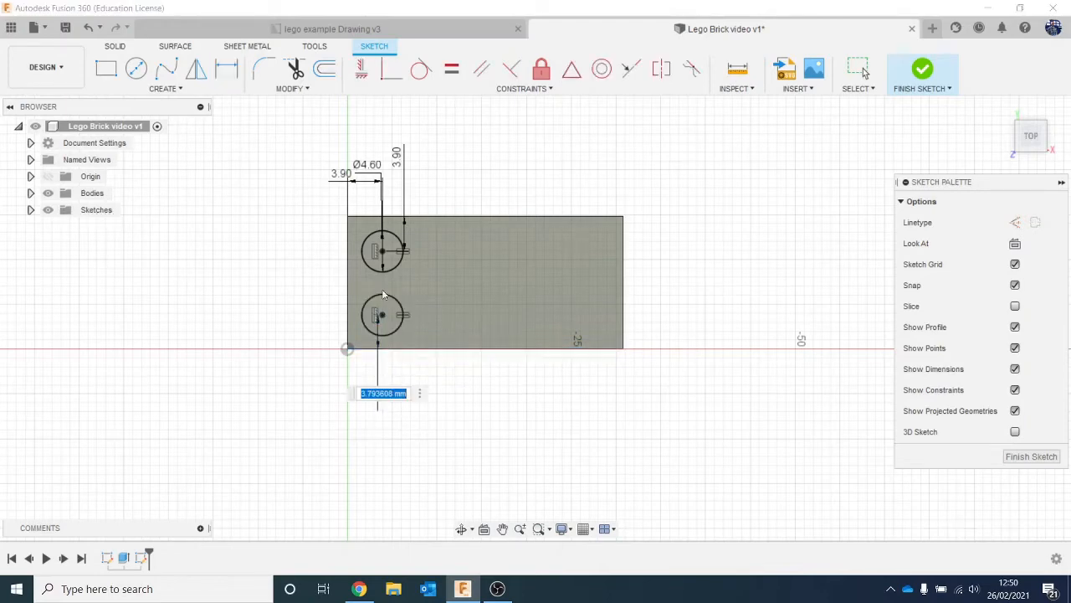
left_click(349, 178)
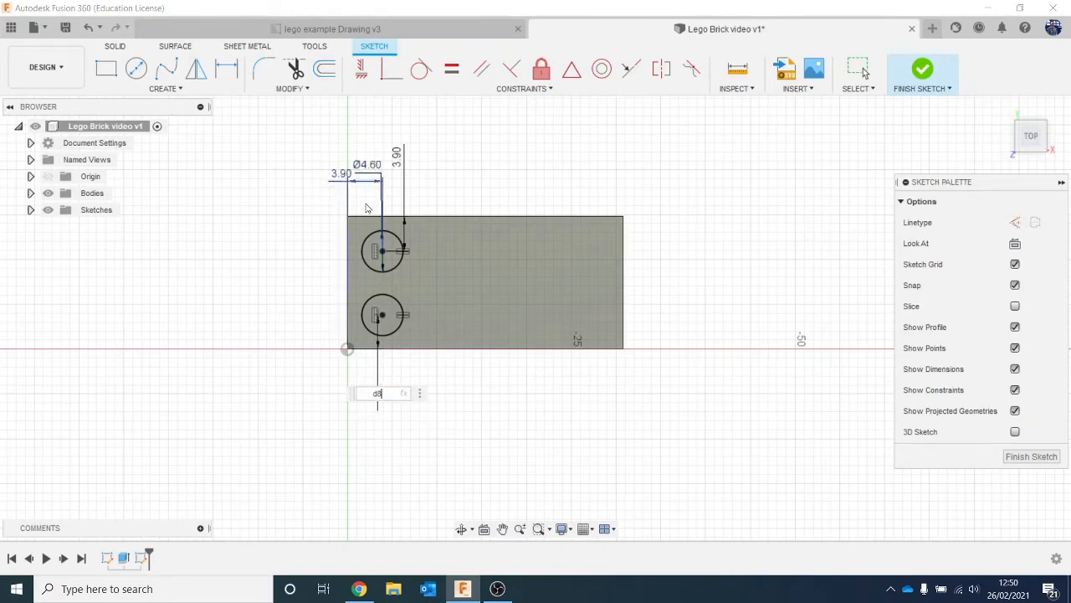
key("Return")
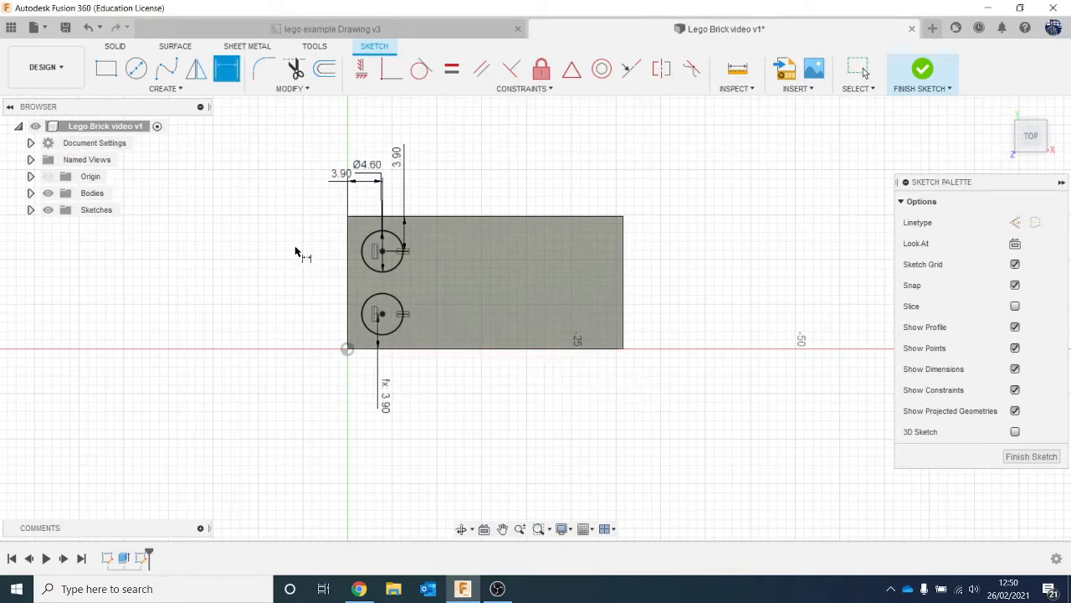
Step: Finish the stud sketch and look up the stud height in the lego example drawing
left_click(920, 67)
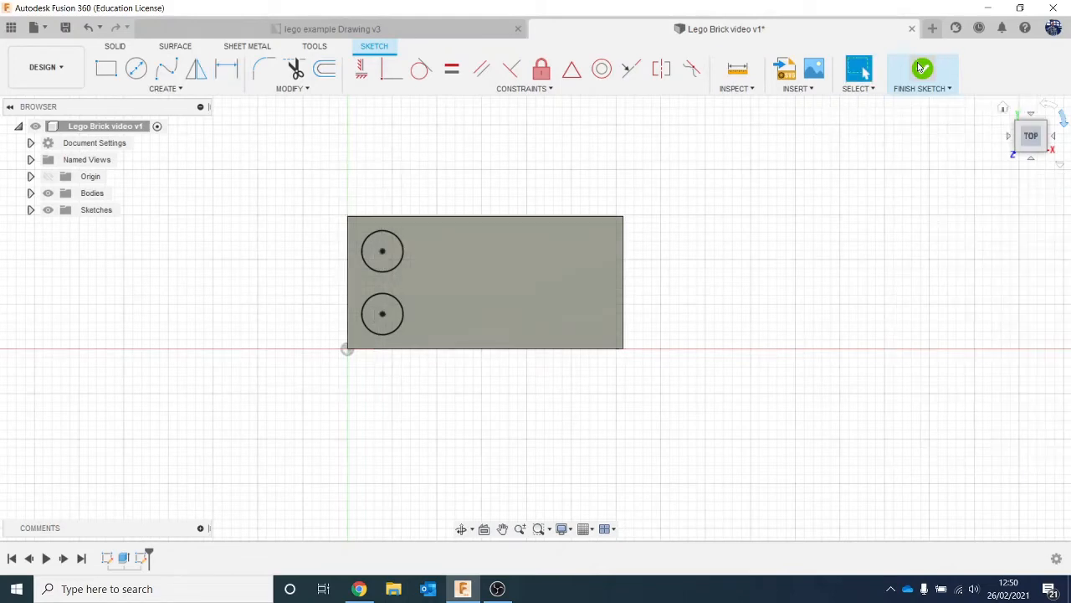
left_click(1027, 127)
left_click_drag(1026, 127, 997, 94)
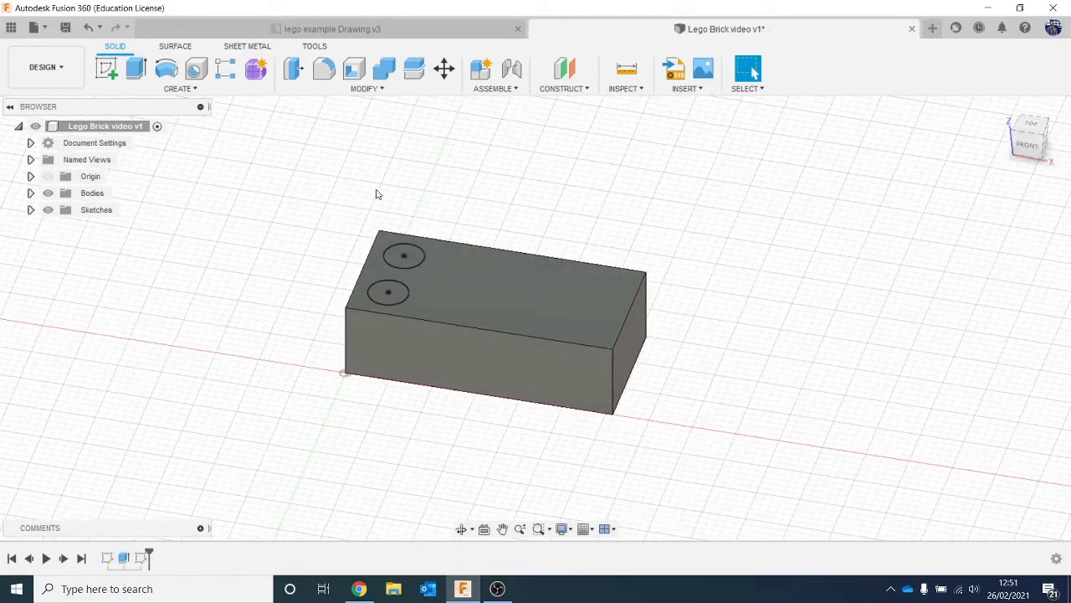
left_click(377, 28)
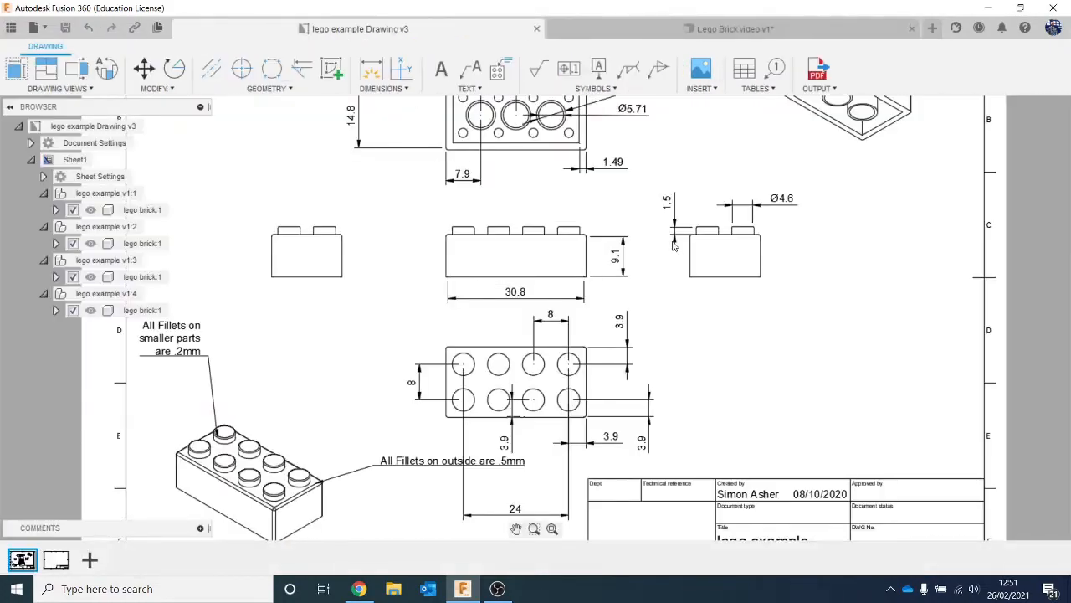
left_click(751, 28)
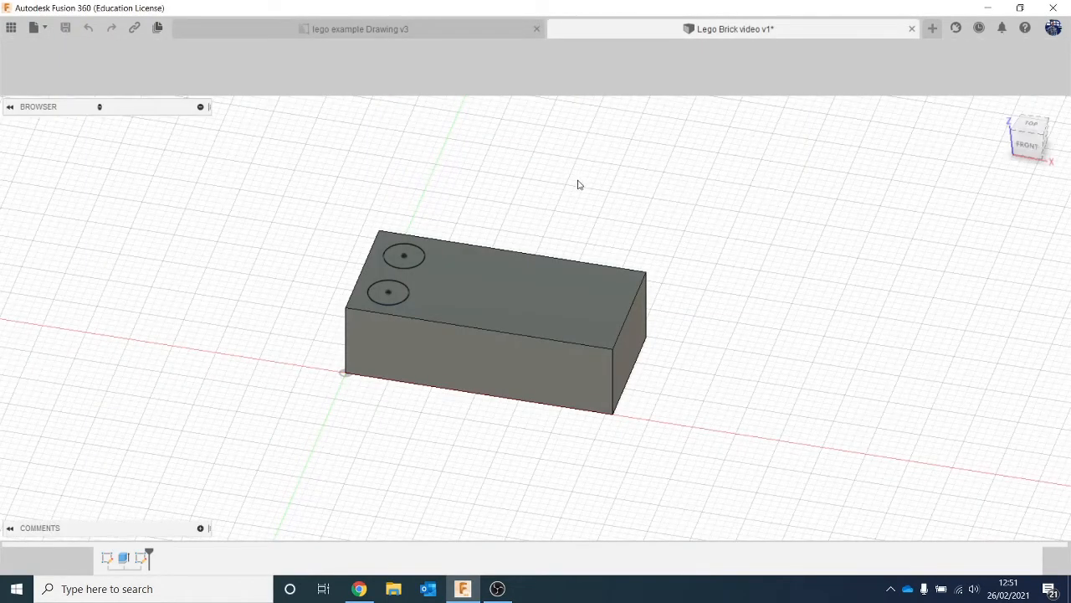
Step: Extrude the two stud circles 3.9 mm upward from the brick's top face, joining them to the brick
key("e")
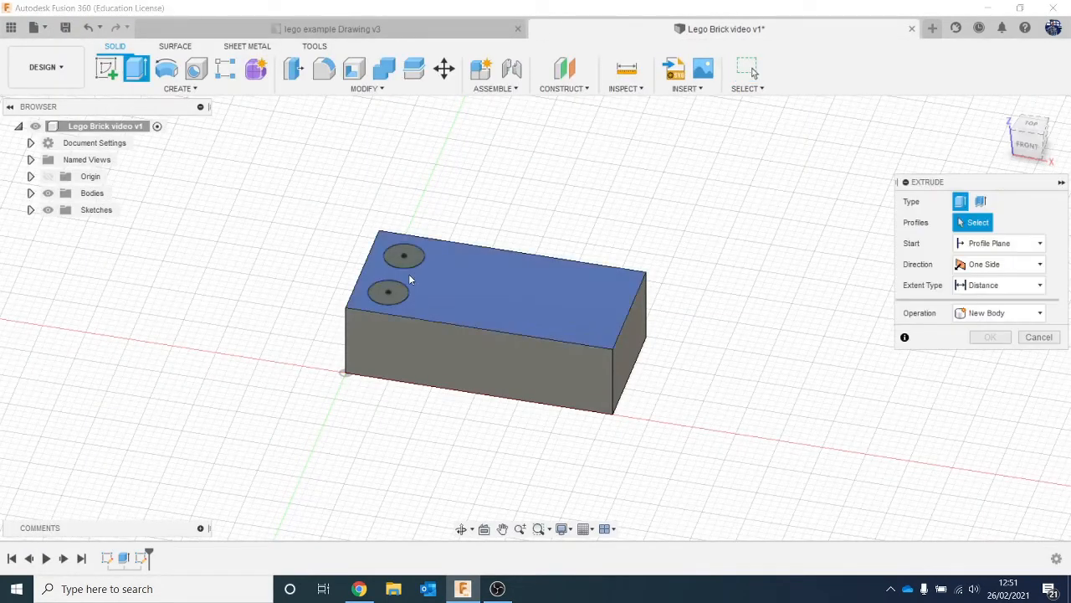
left_click(391, 291)
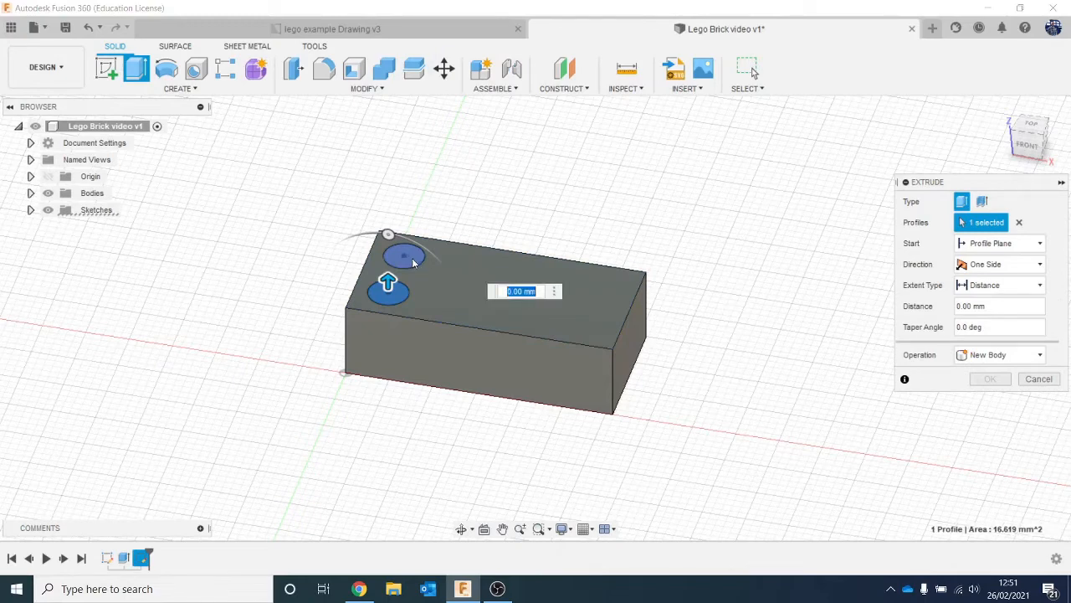
left_click(412, 262)
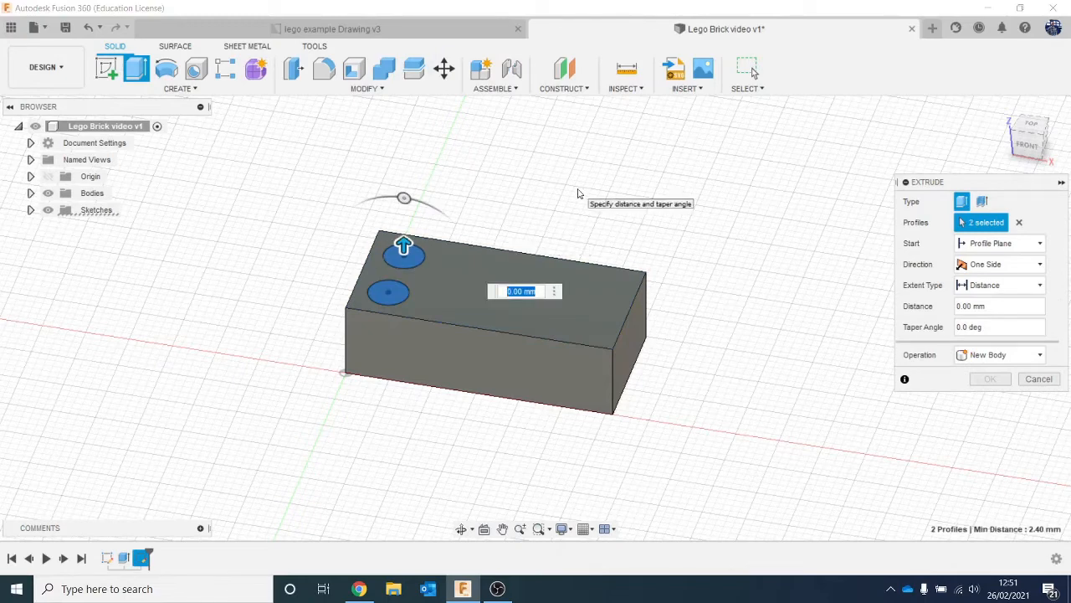
type("3.9")
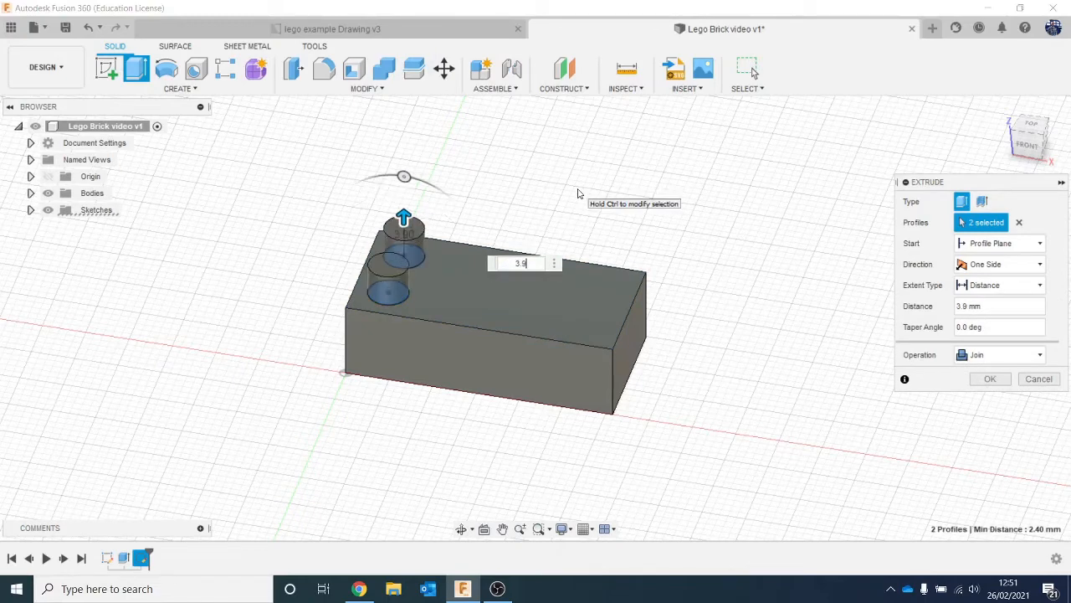
Step: Check the stud height in the lego example drawing and set the stud extrusion's distance to 1.5 mm
left_click(425, 34)
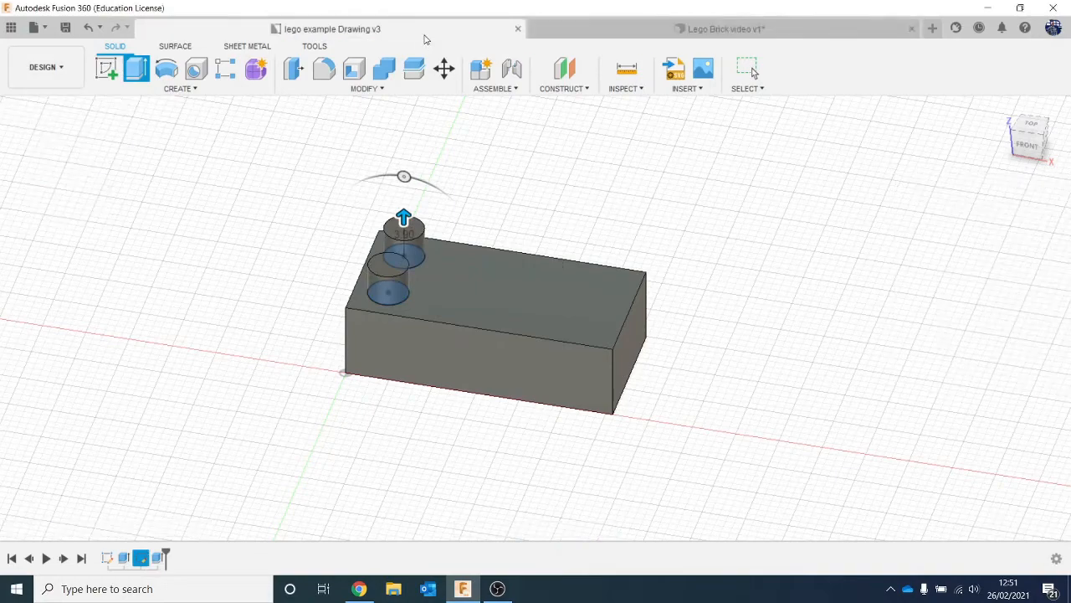
left_click(698, 28)
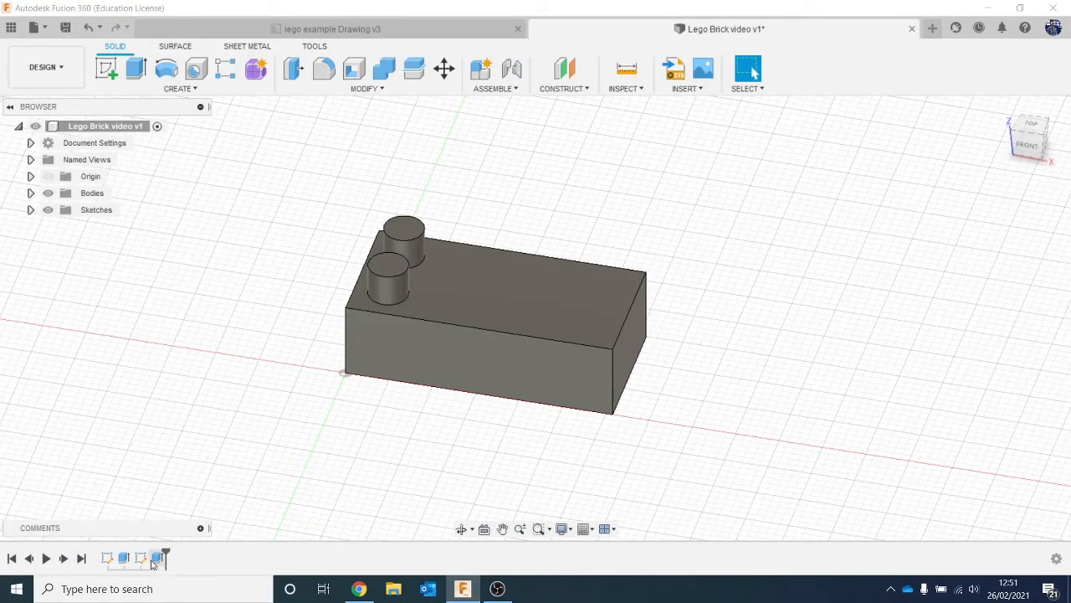
right_click(158, 558)
left_click(179, 419)
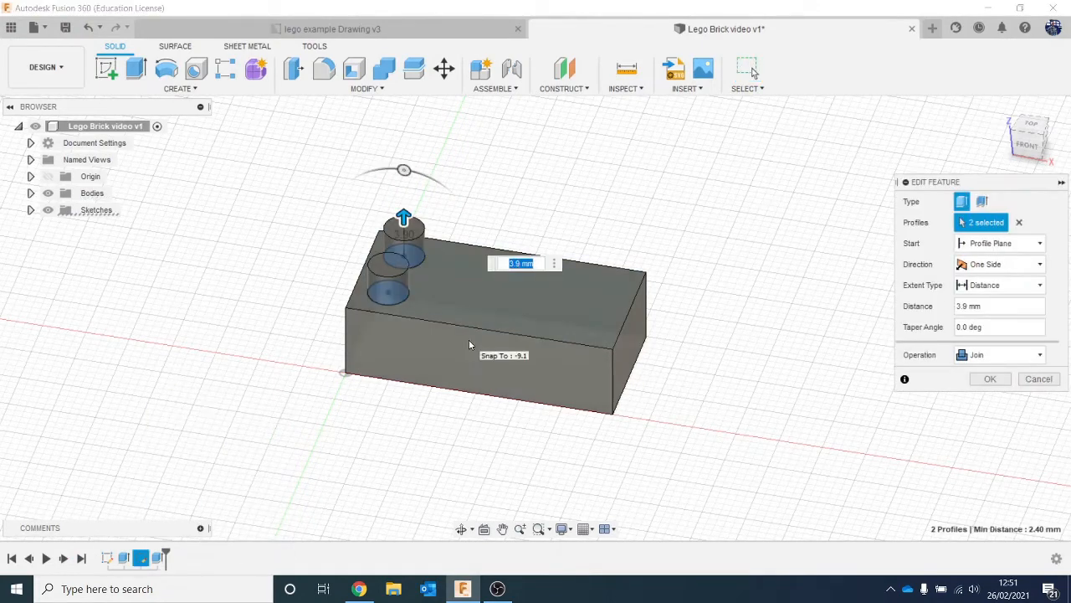
type("1.5")
key("Return")
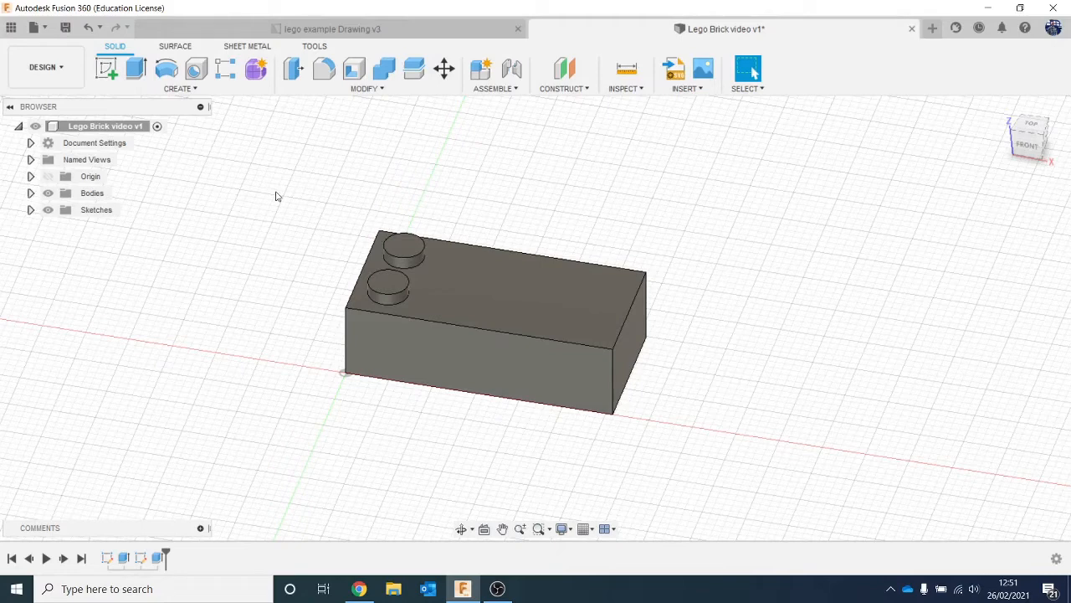
Step: Start a rectangular pattern of type Features with the stud extrusion as the object
left_click(185, 92)
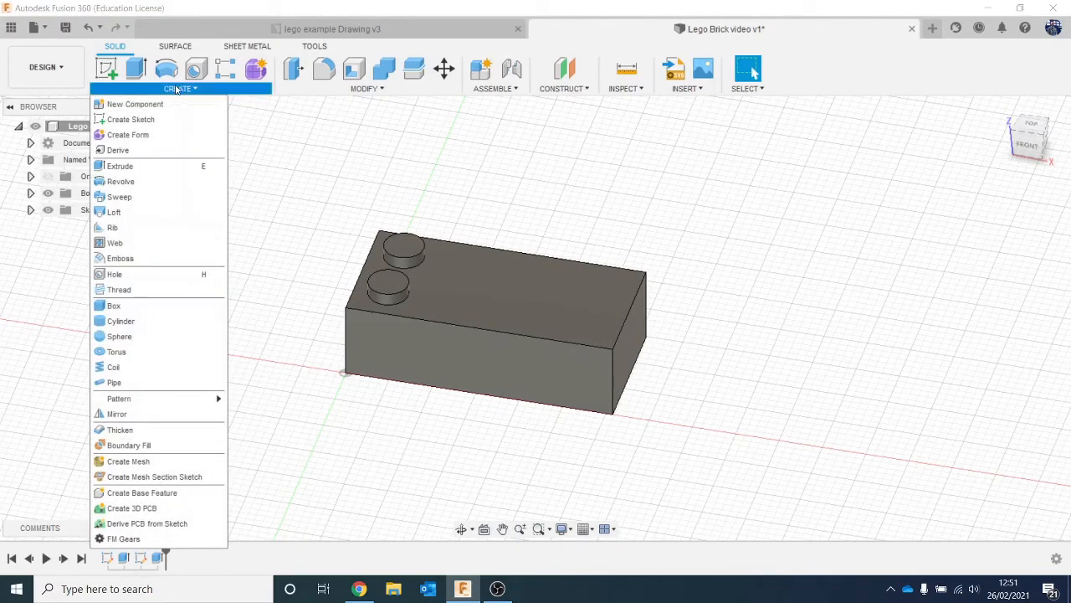
mouse_move(192, 402)
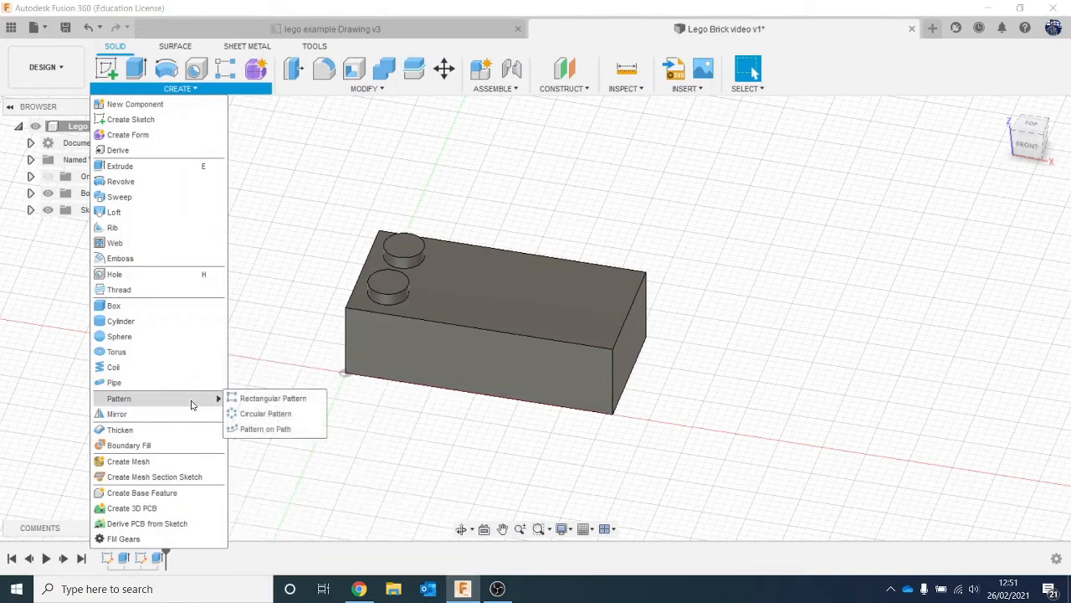
left_click(255, 398)
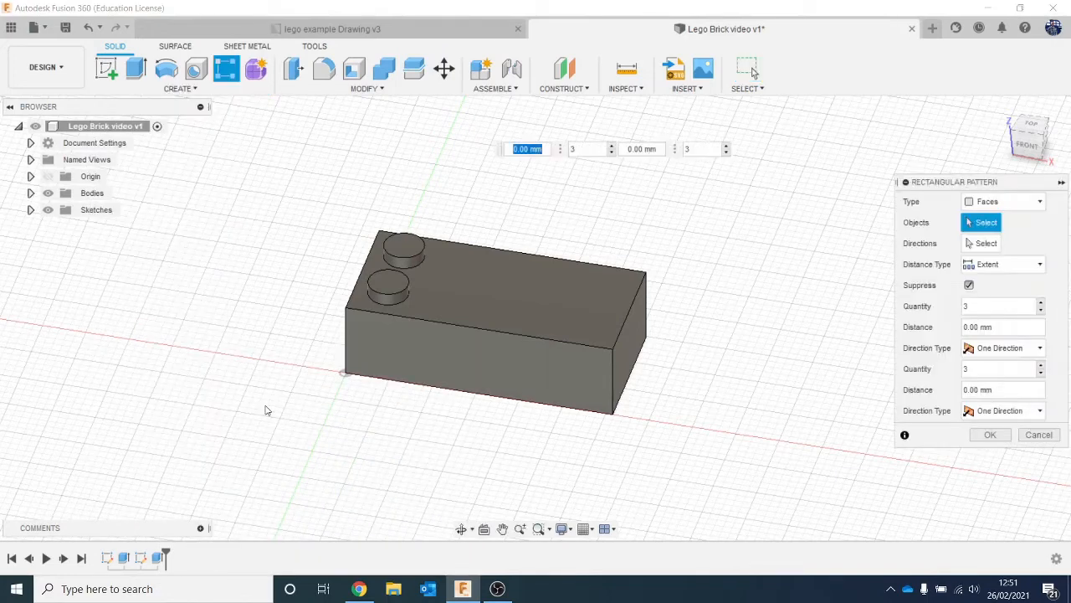
left_click_drag(987, 186, 952, 194)
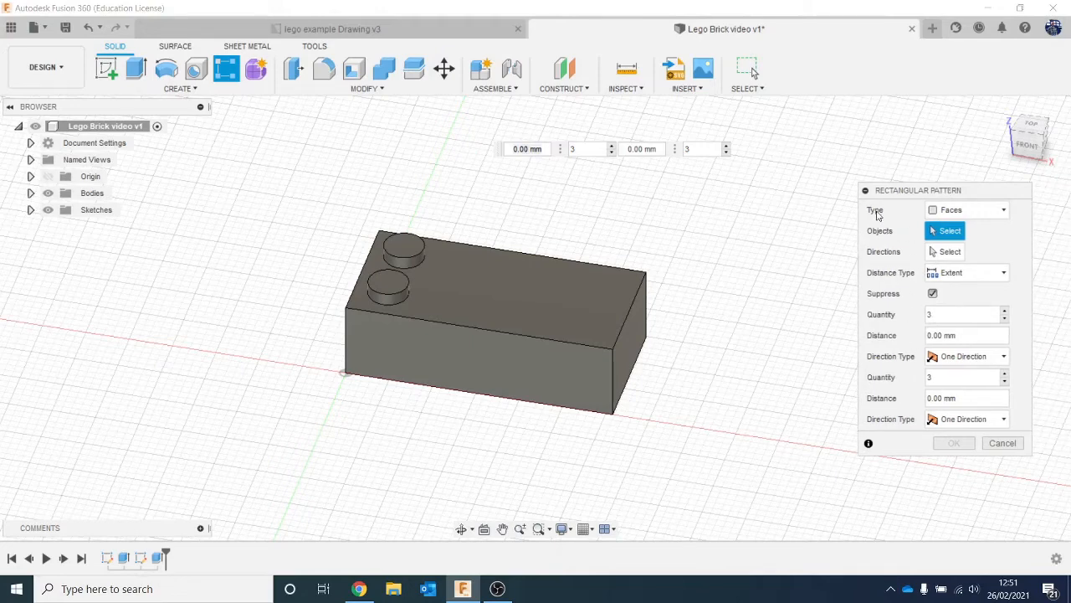
left_click(967, 210)
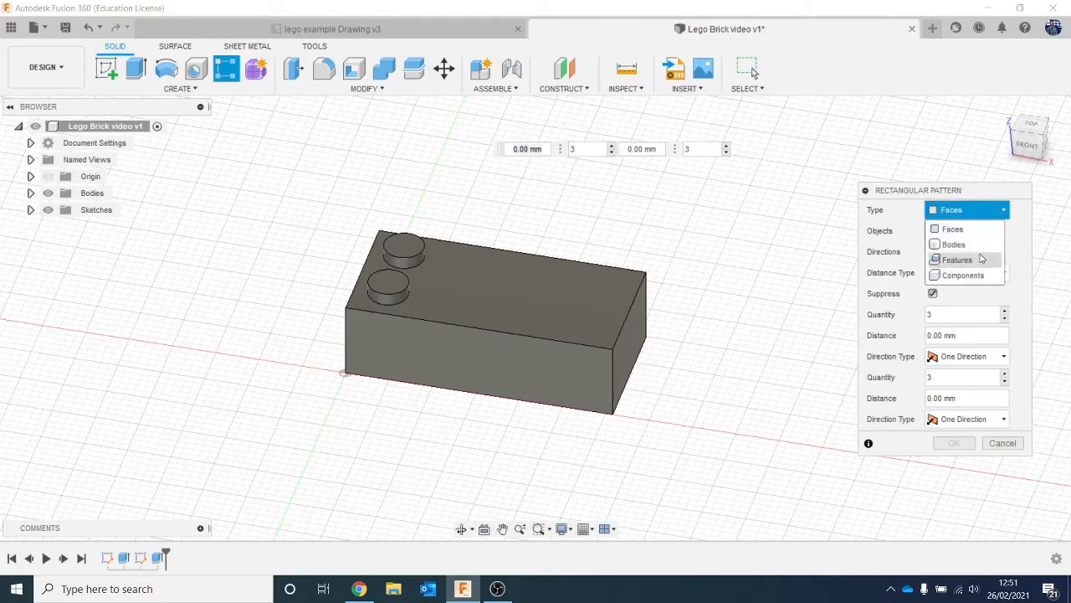
left_click(957, 259)
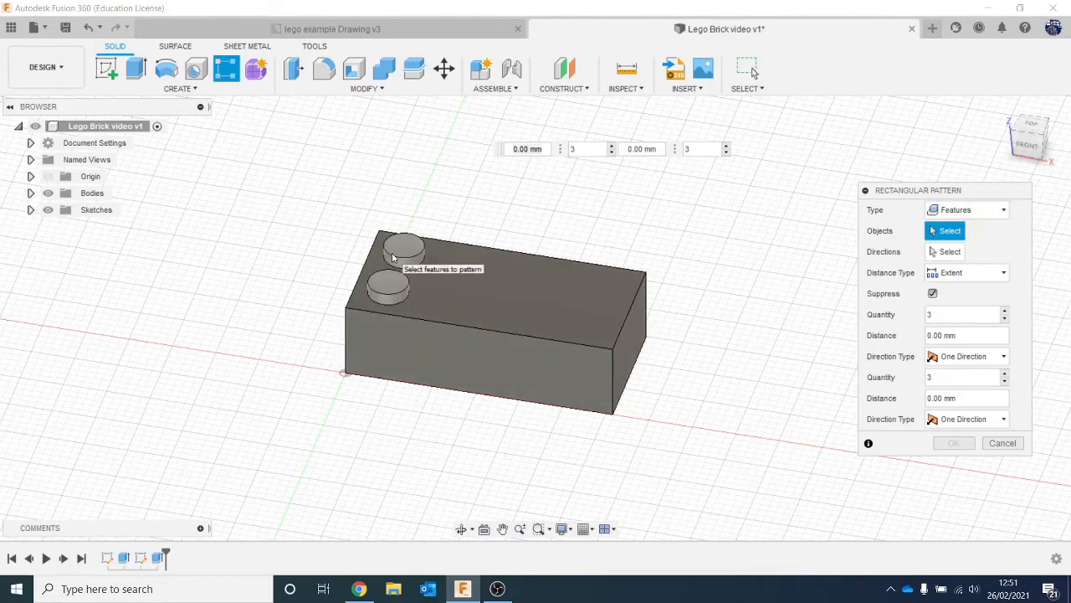
left_click(156, 557)
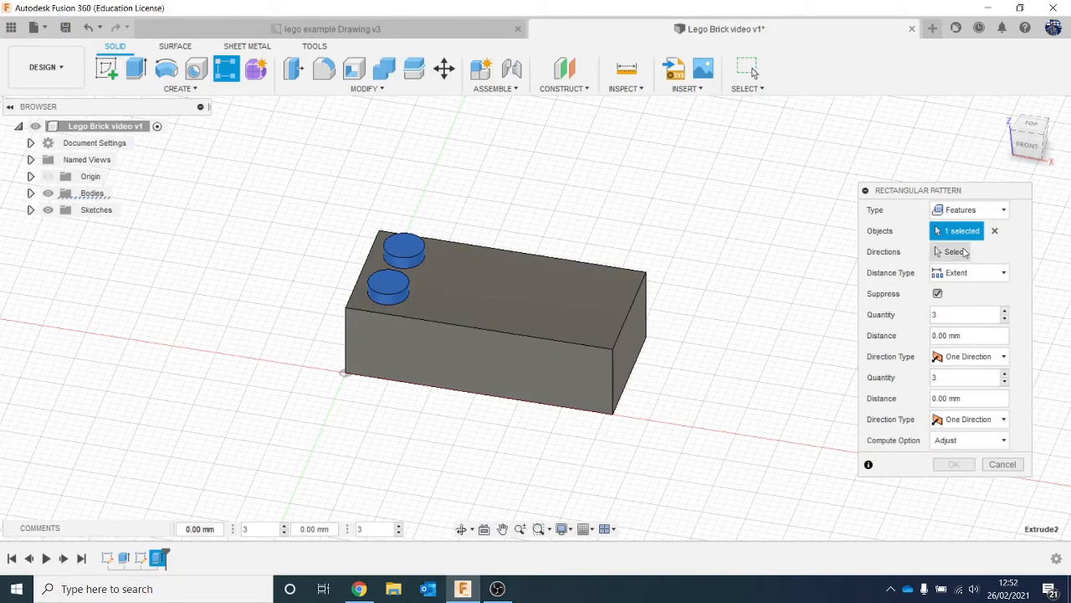
Step: Pattern the studs along the brick's long edge with quantity 4 over about 20.7 mm, and look up the stud spacing in the lego example drawing
left_click(962, 252)
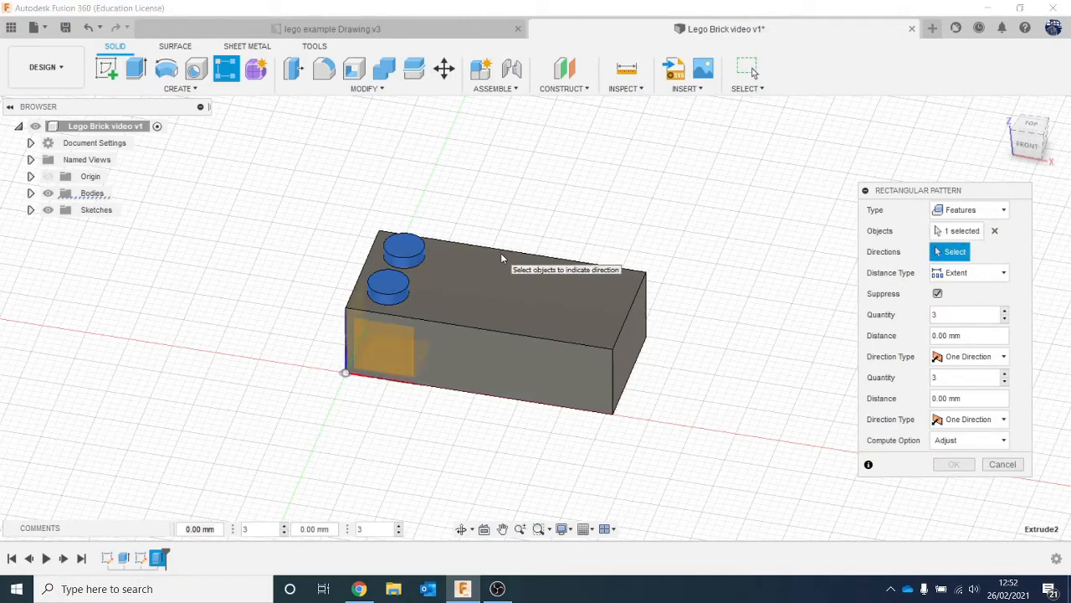
left_click(507, 333)
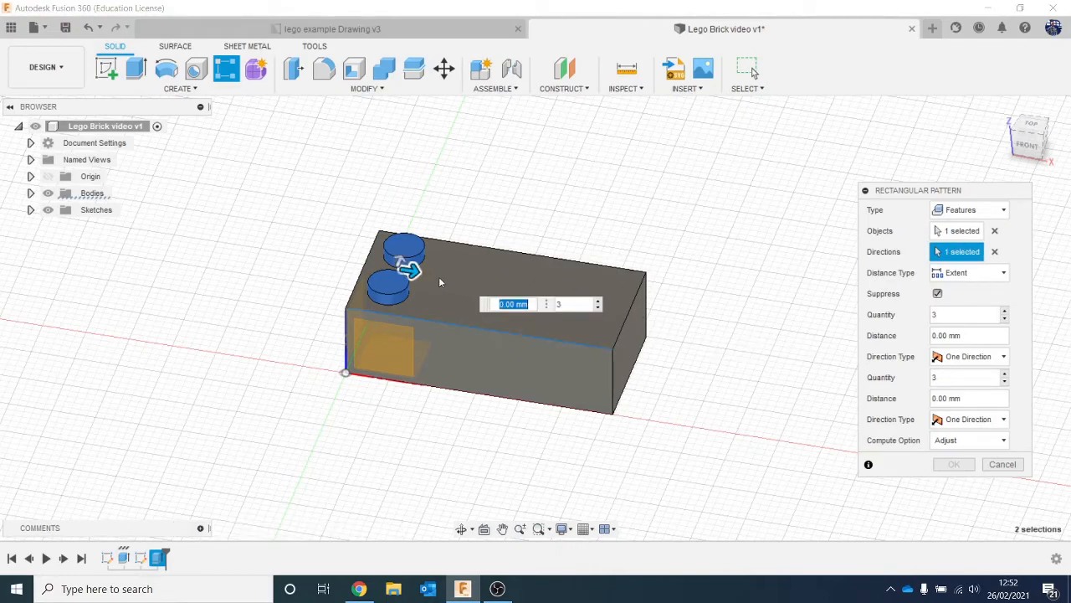
left_click_drag(421, 273, 592, 334)
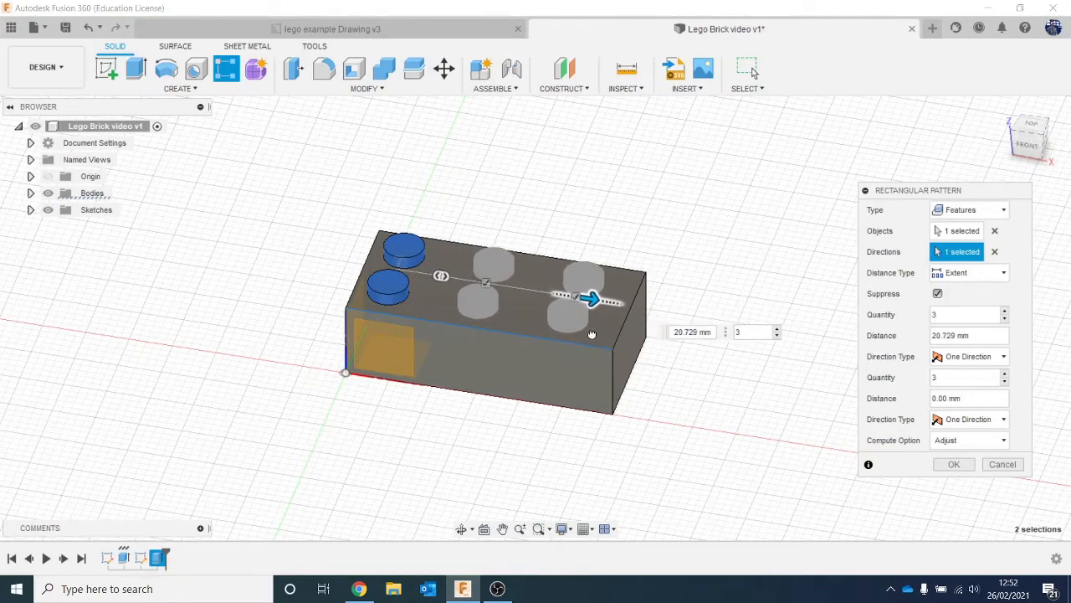
key("Tab")
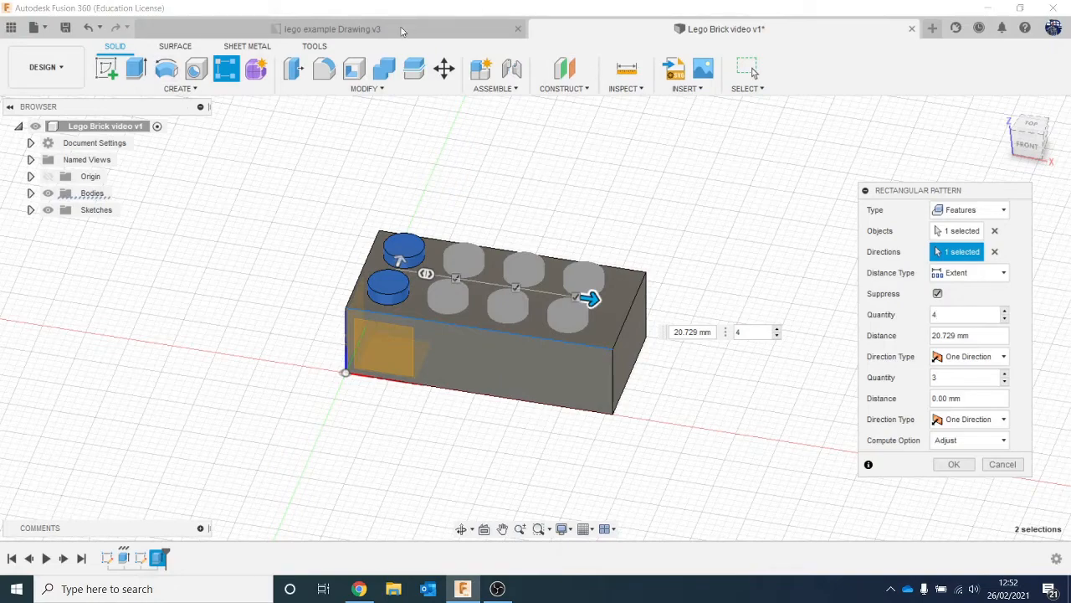
left_click(401, 31)
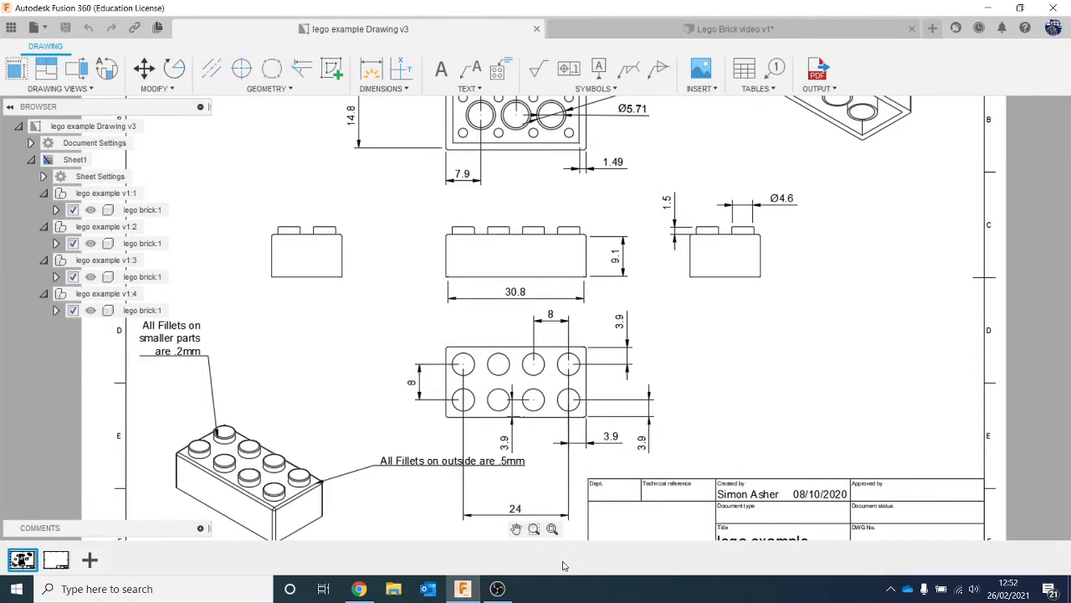
left_click(641, 30)
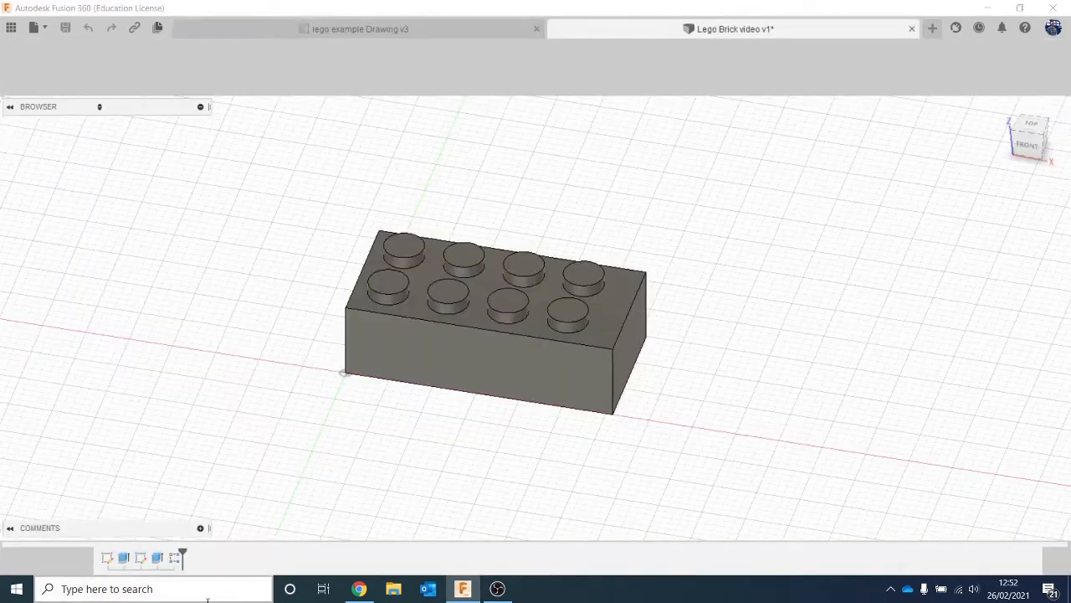
Step: Edit the stud pattern, trying a distance of 24 mm before setting it to 22 mm
left_click(174, 557)
right_click(174, 557)
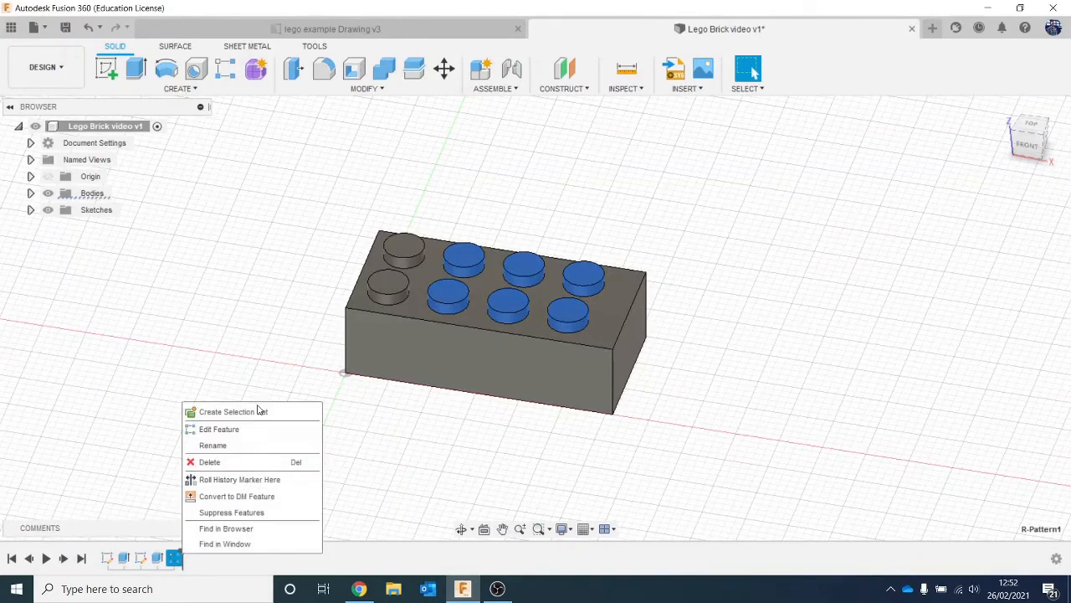
left_click(244, 430)
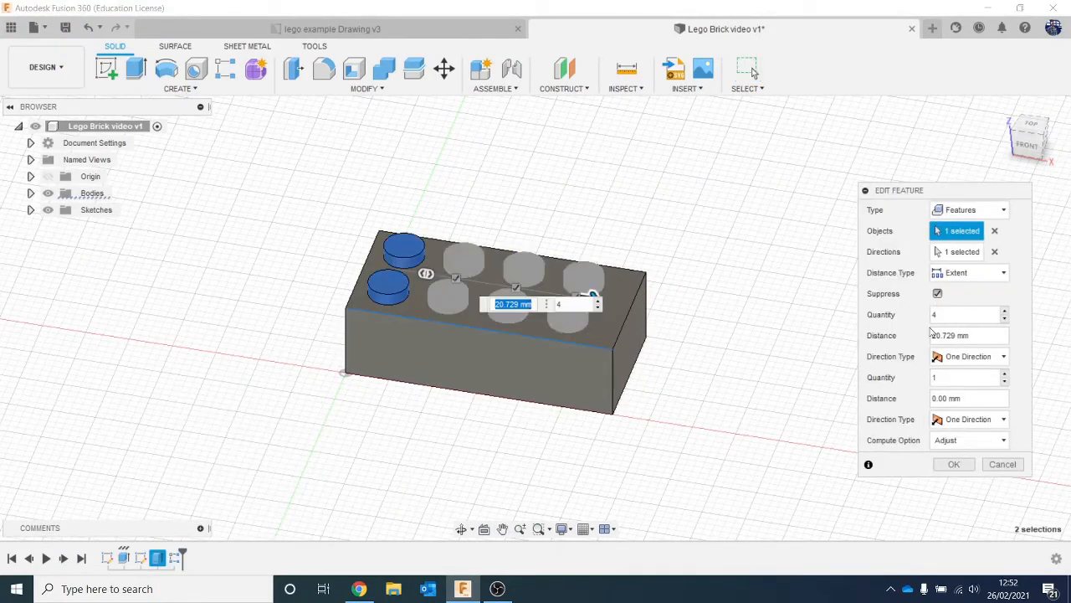
left_click_drag(973, 336, 887, 343)
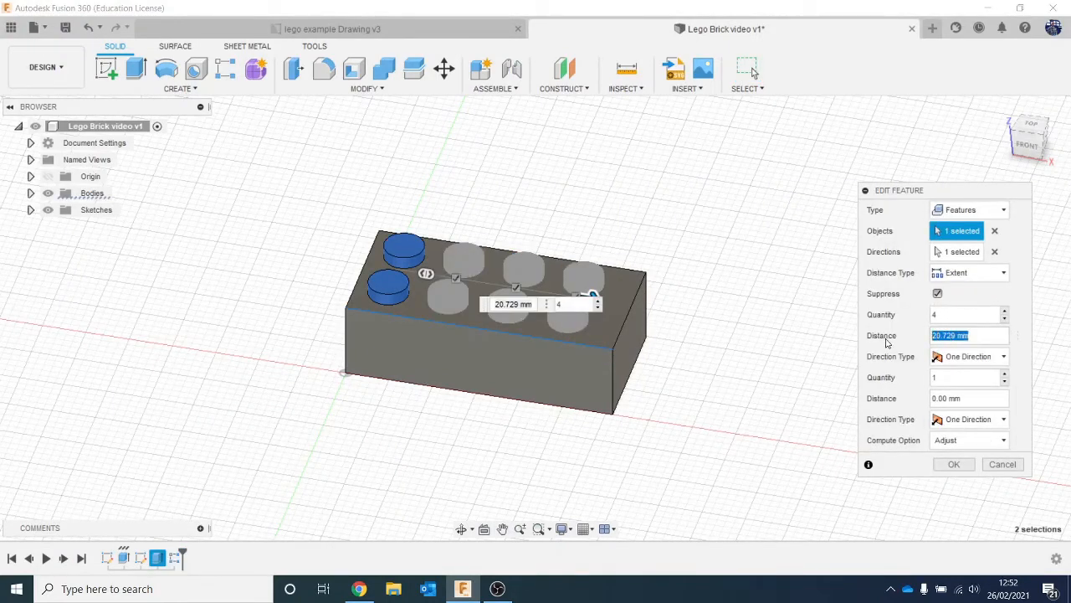
type("24")
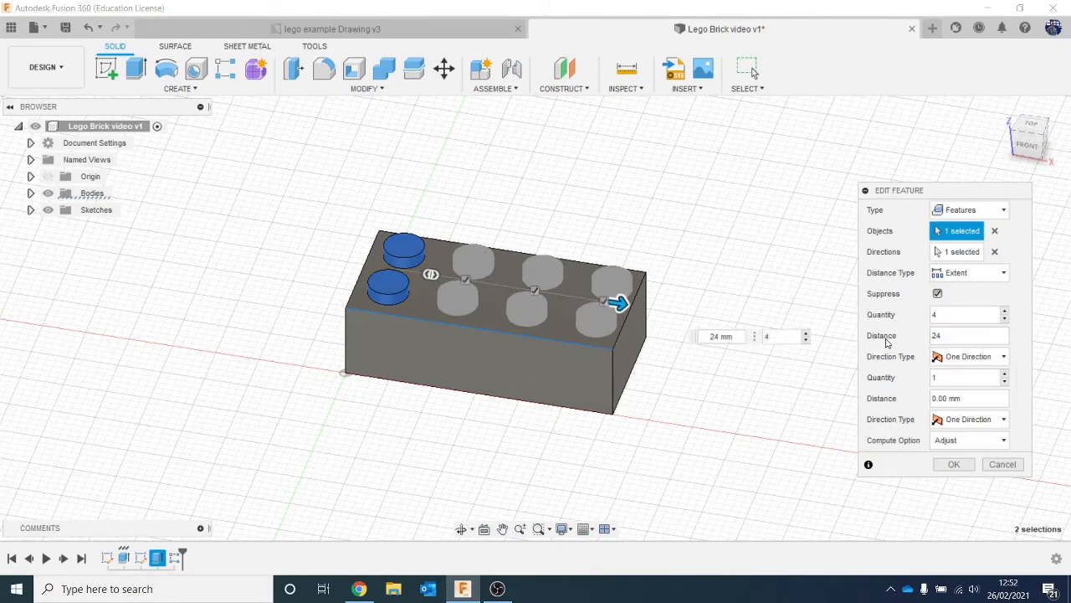
type("2")
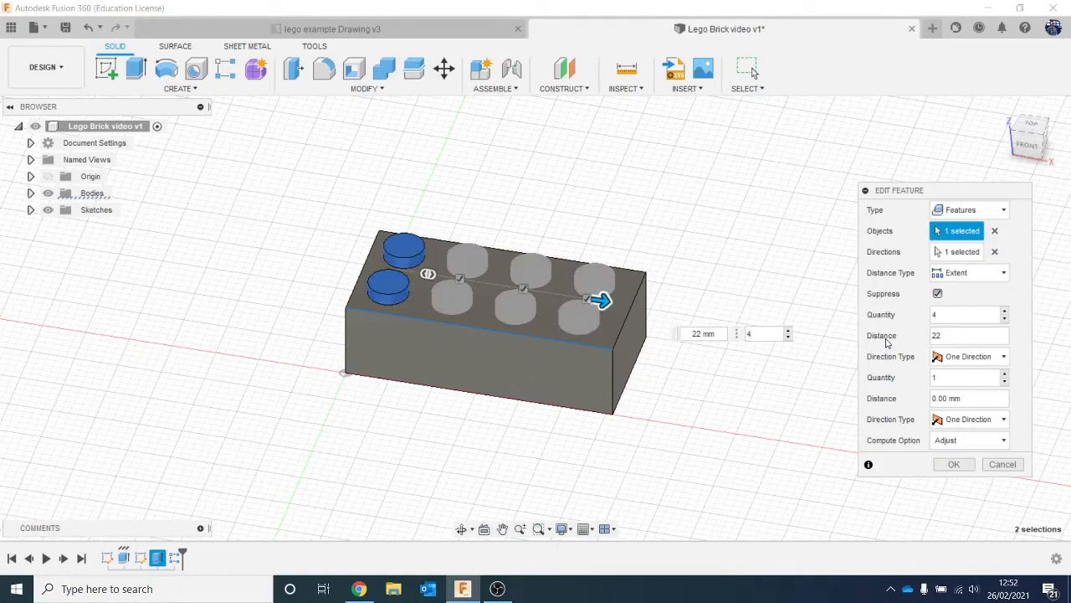
key("Return")
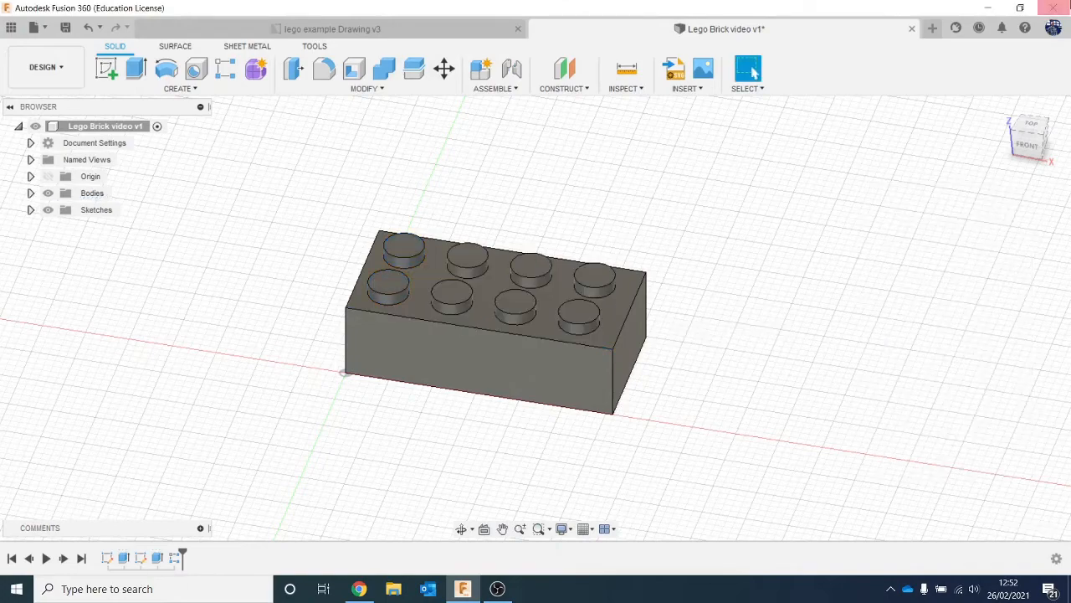
Step: Check the stud spacing from above and set the stud pattern's distance to 23 mm
mouse_move(1031, 151)
left_mouse_down()
mouse_move(1056, 179)
mouse_move(1048, 196)
mouse_move(1039, 182)
left_mouse_up()
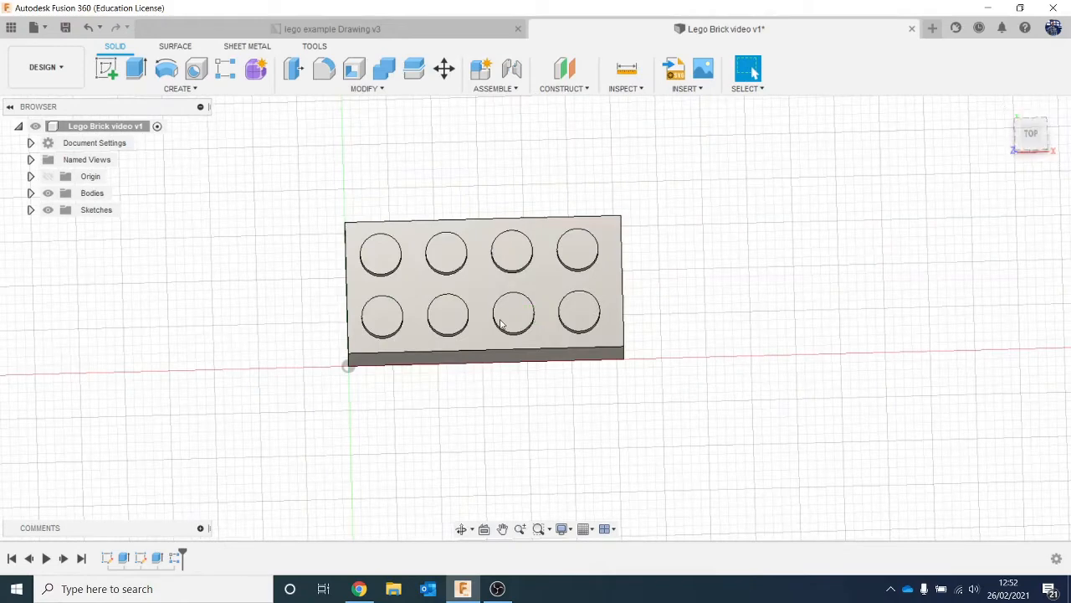
right_click(174, 557)
left_click(228, 428)
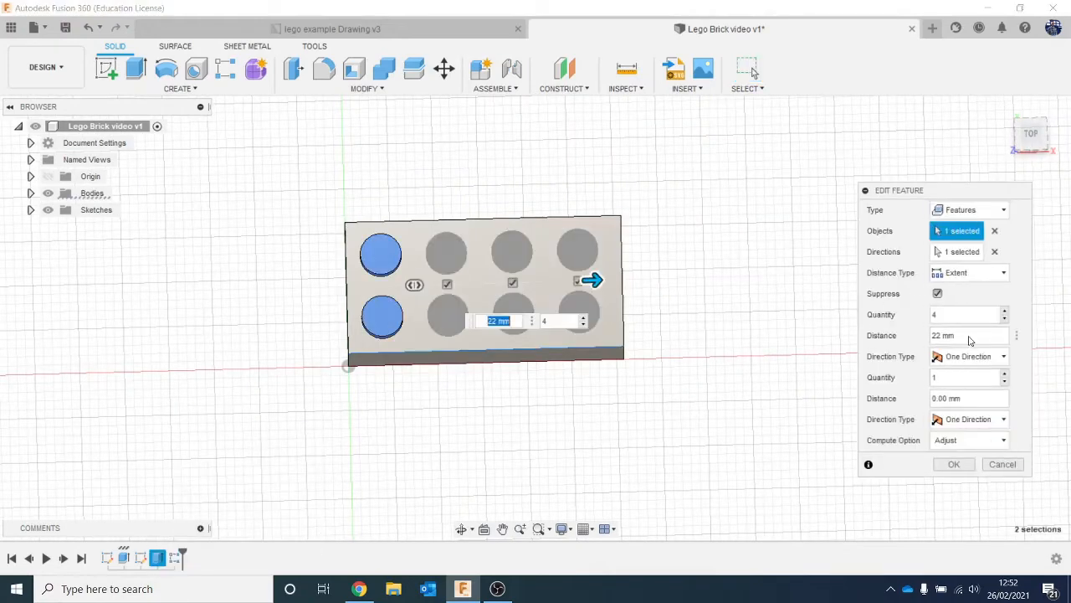
left_click(969, 336)
key("BackSpace")
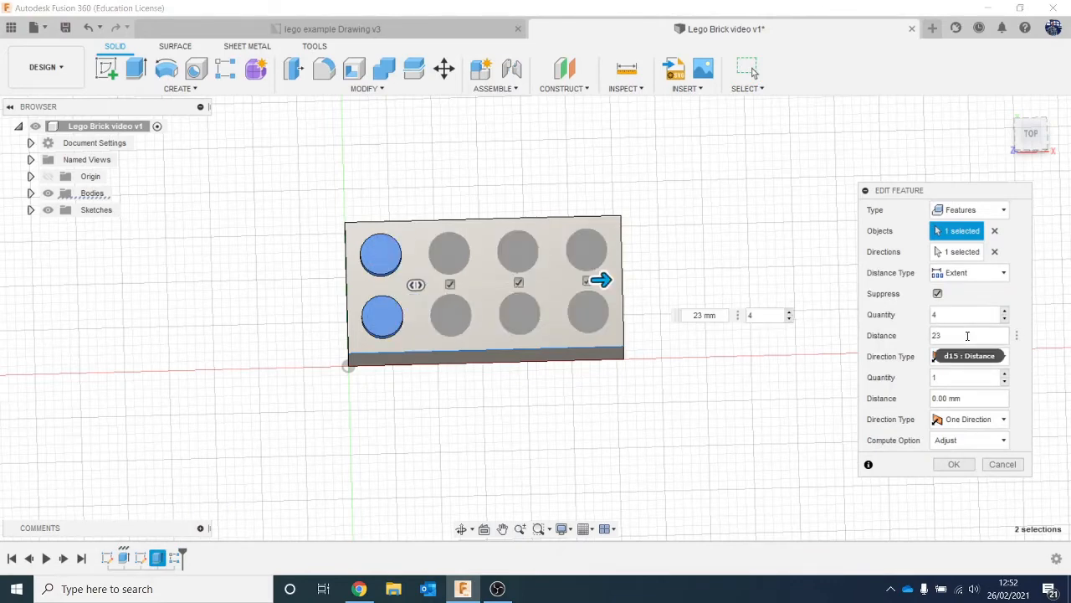
key("Return")
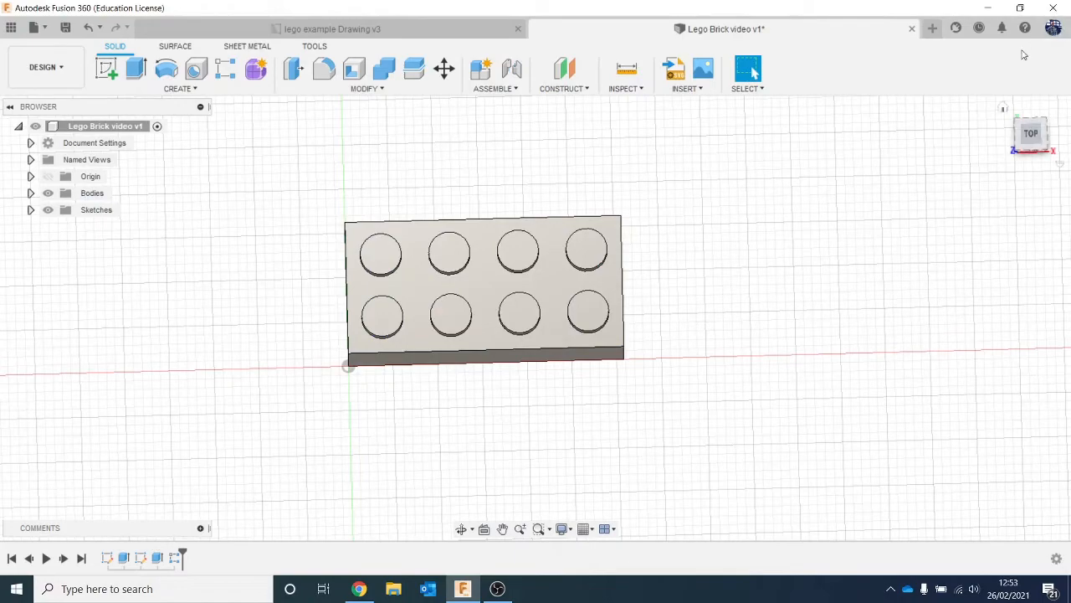
left_click_drag(1039, 145, 1012, 98)
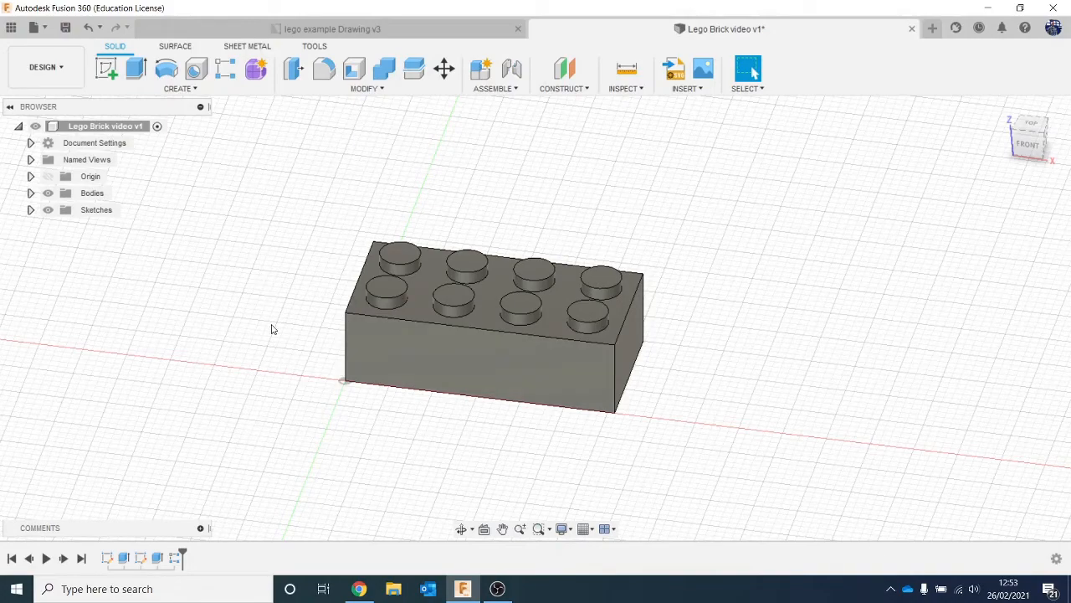
scroll(271, 329, "up", 2)
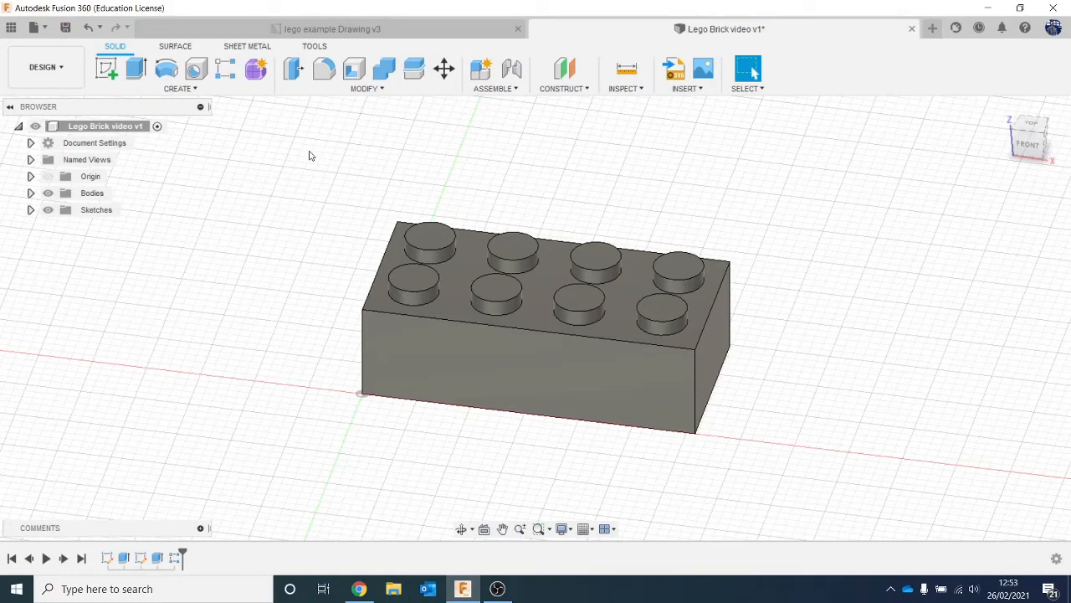
left_click(364, 89)
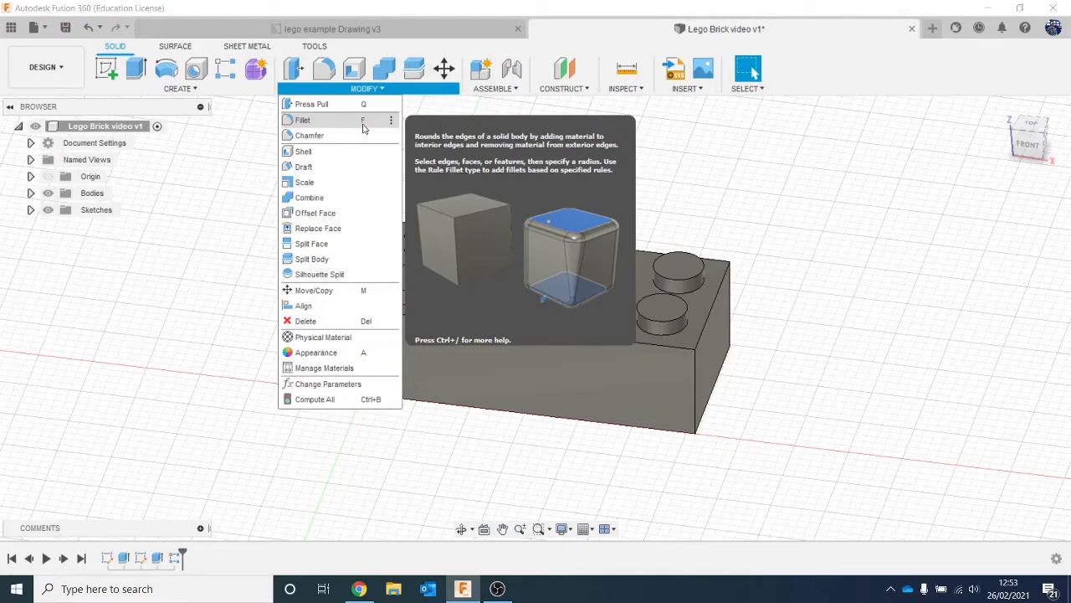
left_click(600, 211)
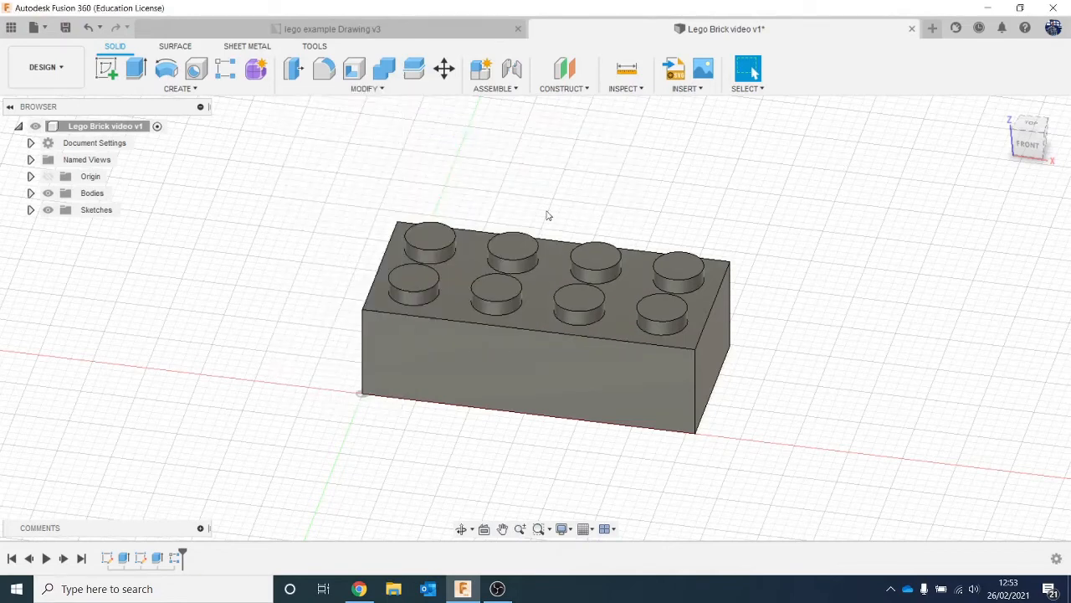
key("f")
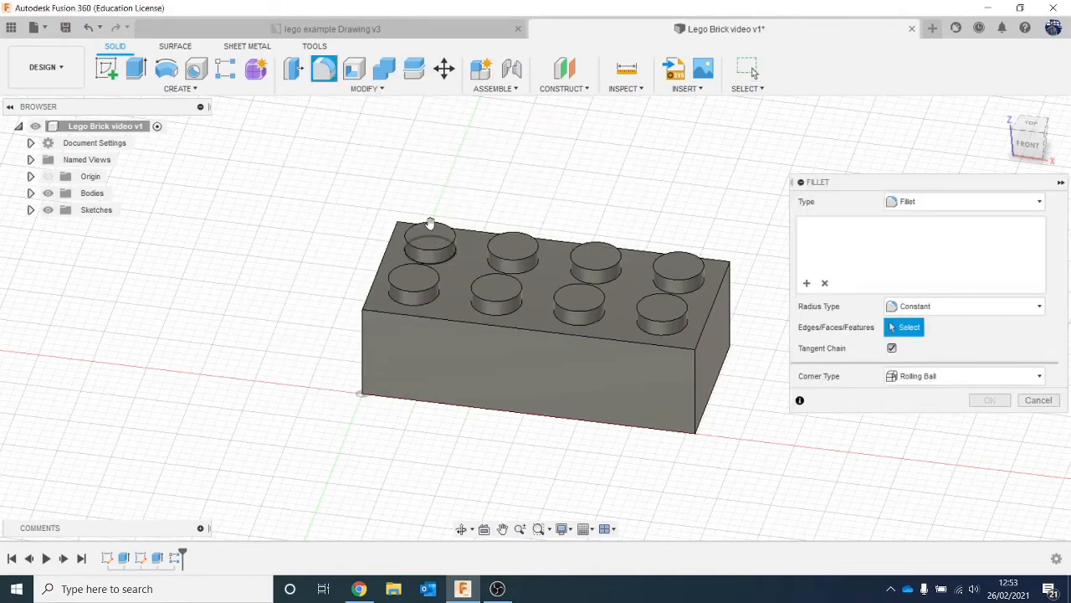
left_click(429, 224)
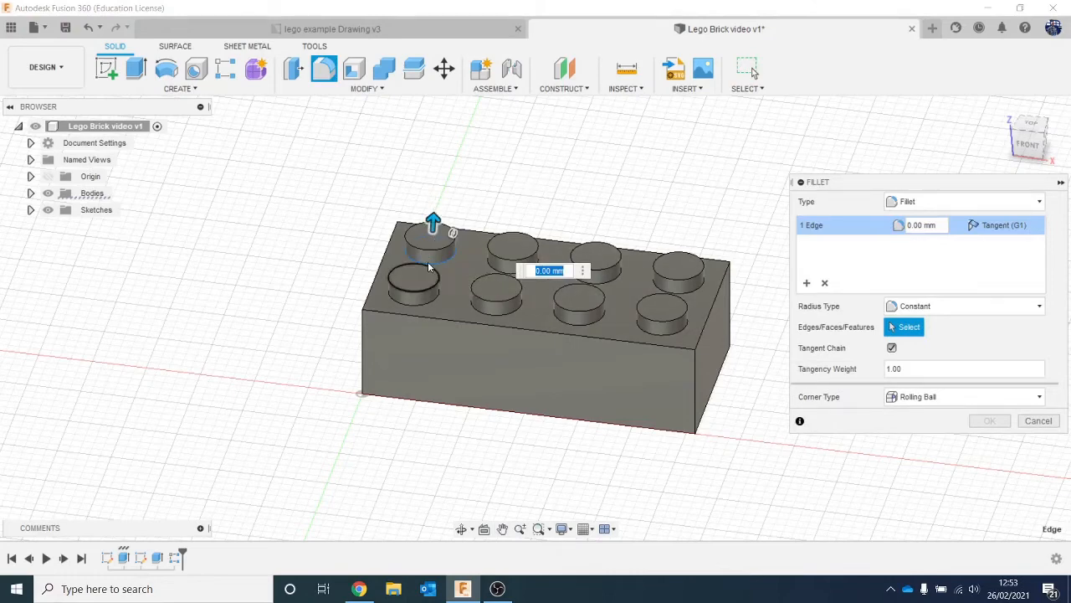
key("Escape")
left_click(430, 236)
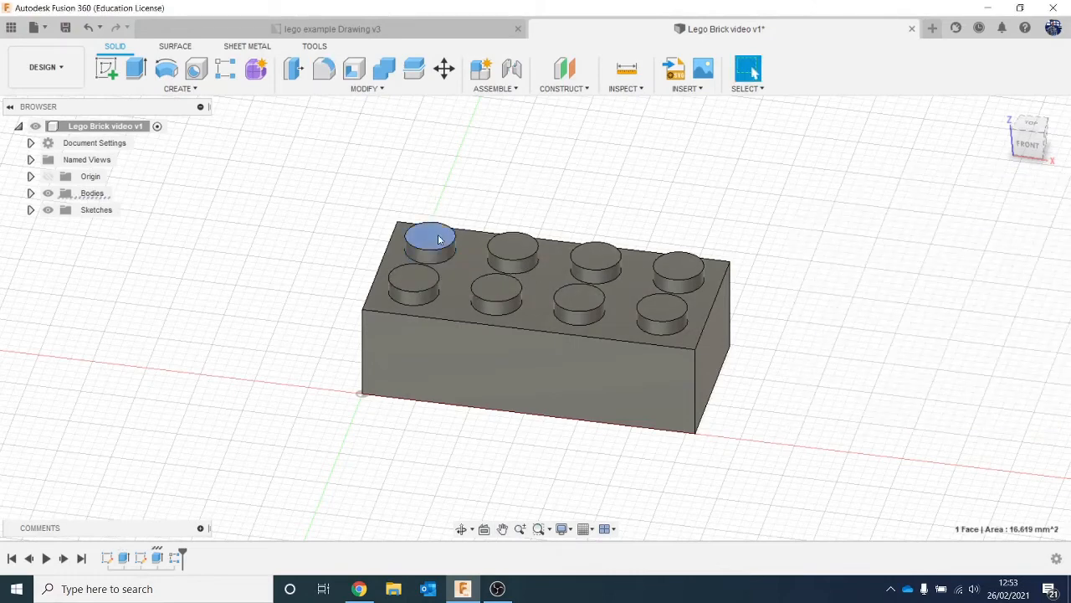
left_click(321, 72)
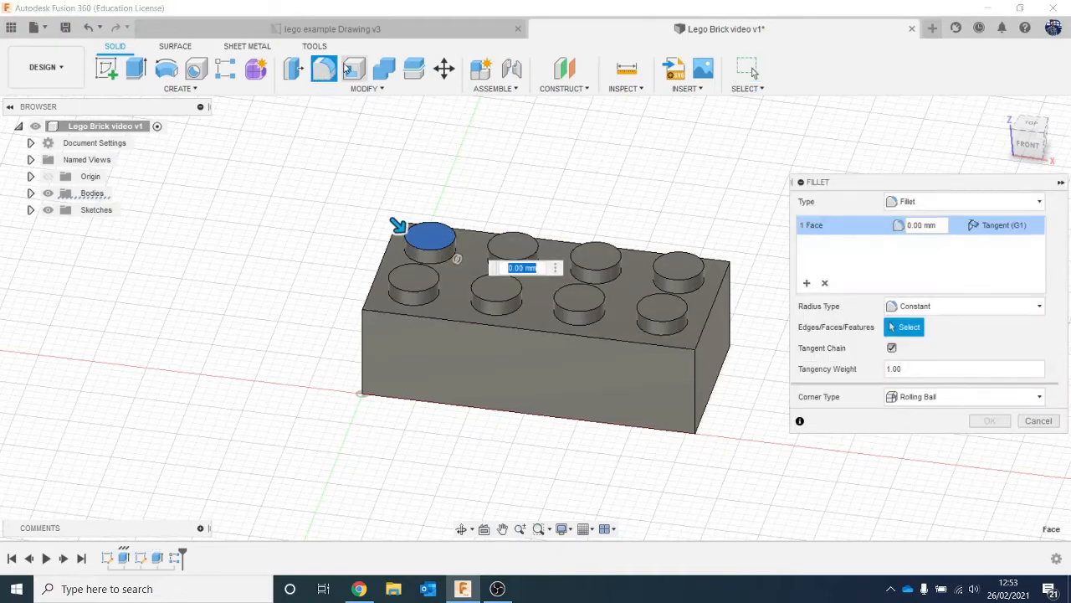
Step: Look up the stud fillet radius in the lego example drawing, and fillet the top edges of all eight studs with a 0.2 mm radius
left_click(332, 29)
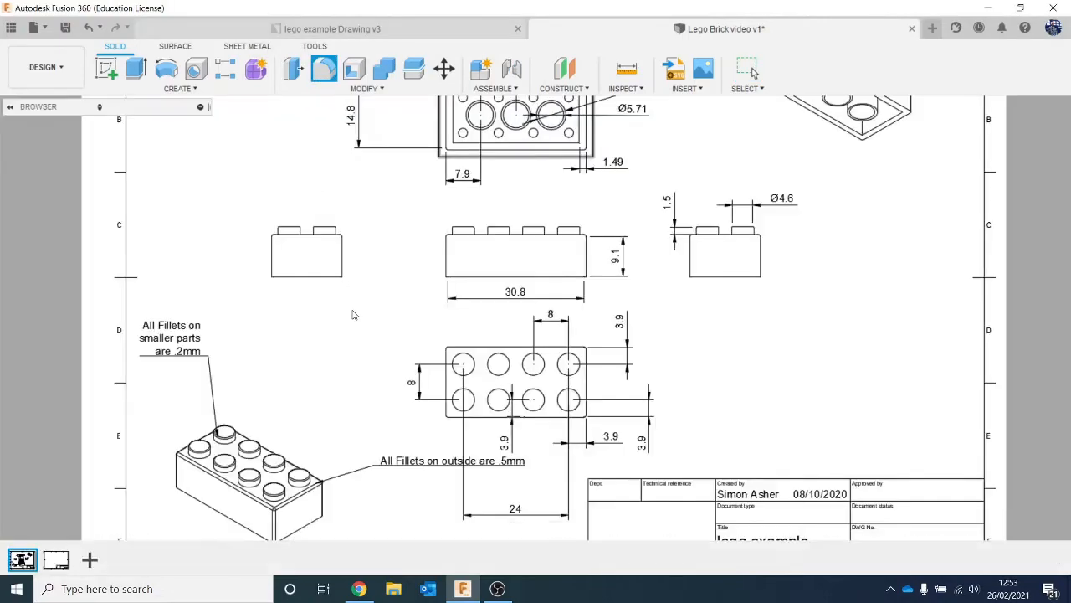
left_click(619, 29)
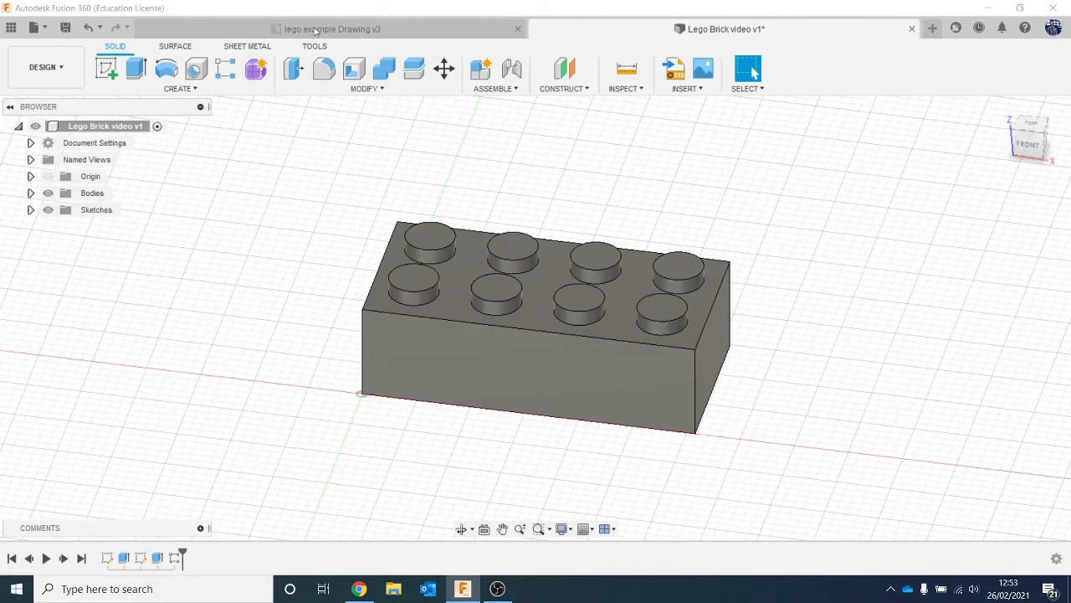
left_click(323, 70)
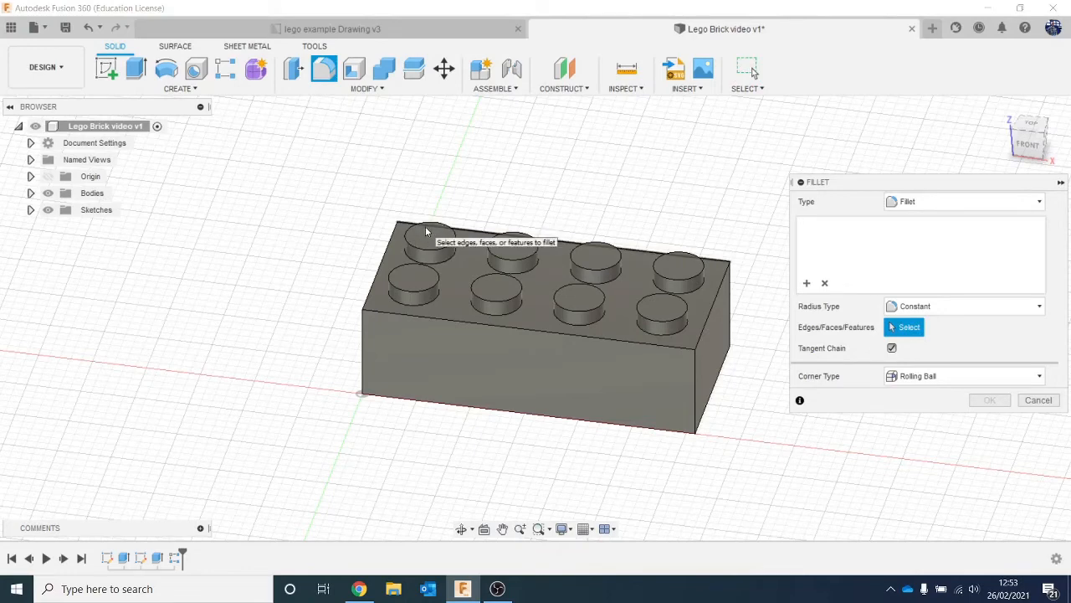
left_click(424, 234)
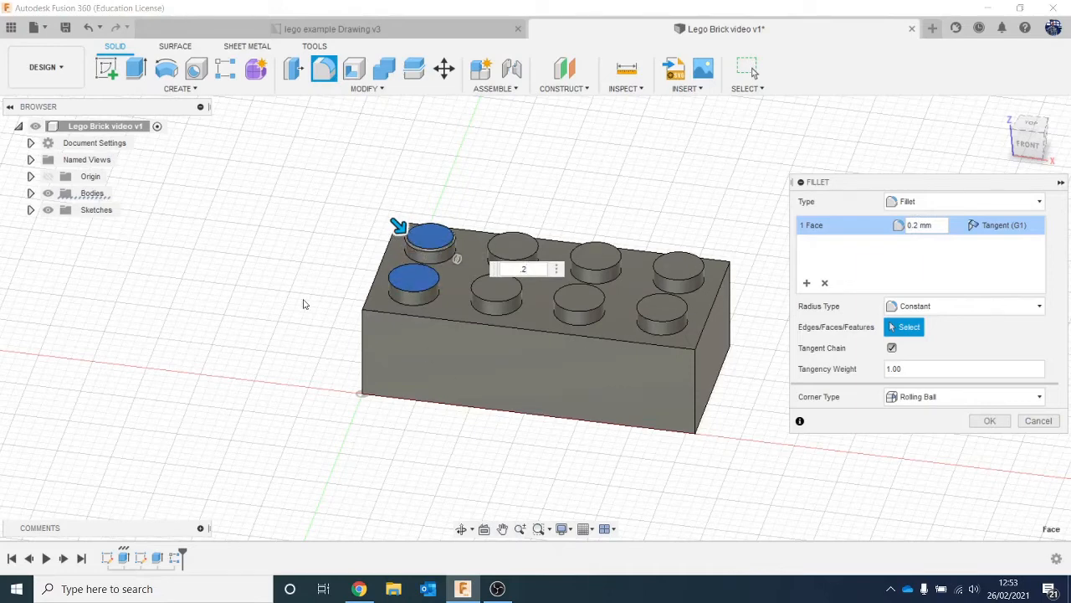
left_click(403, 291)
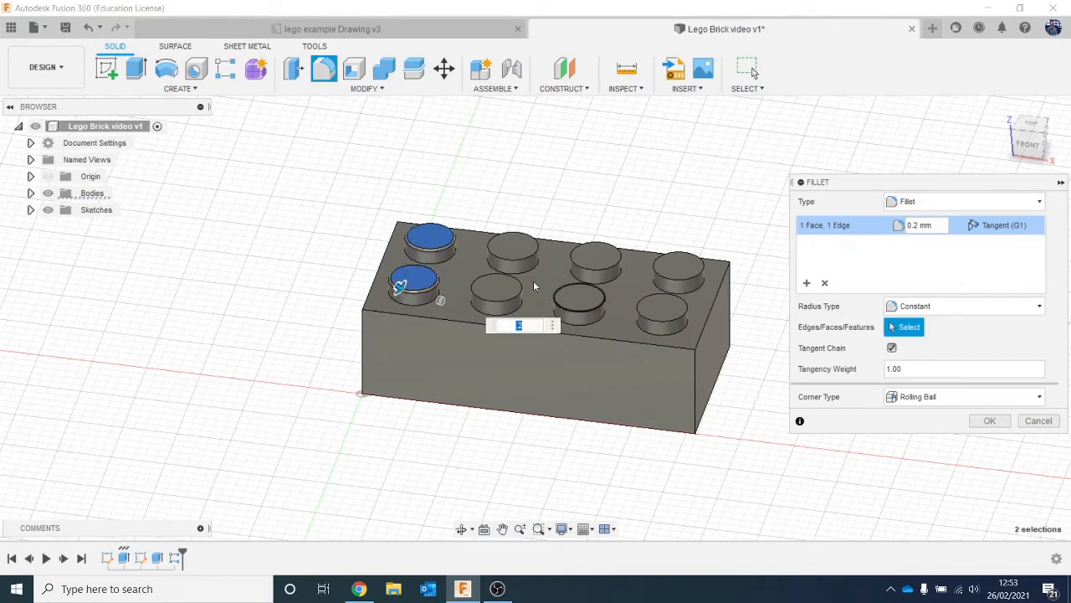
left_click(506, 266)
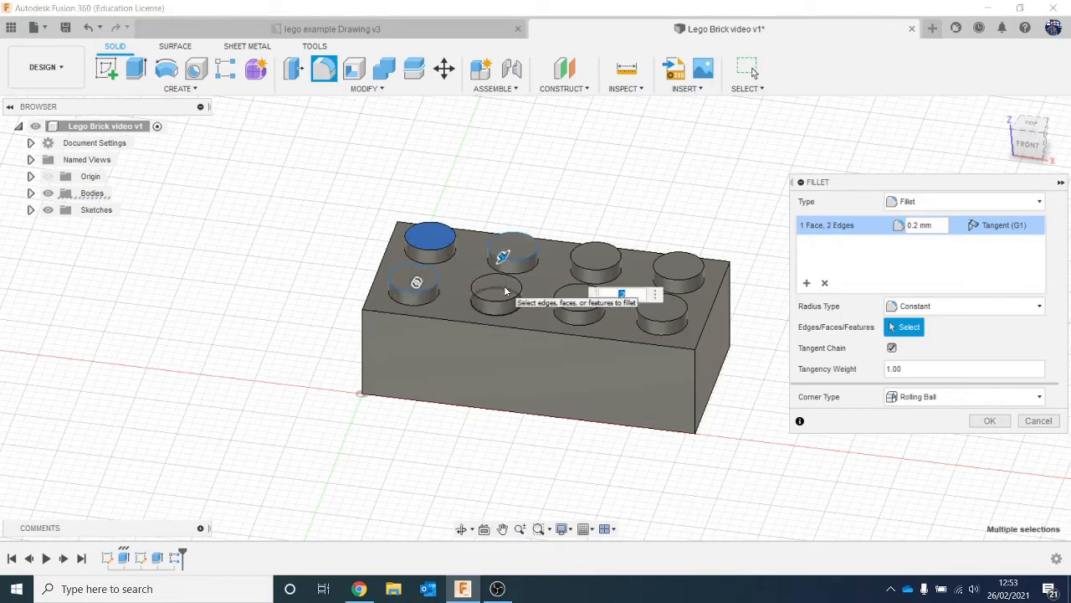
left_click(516, 297)
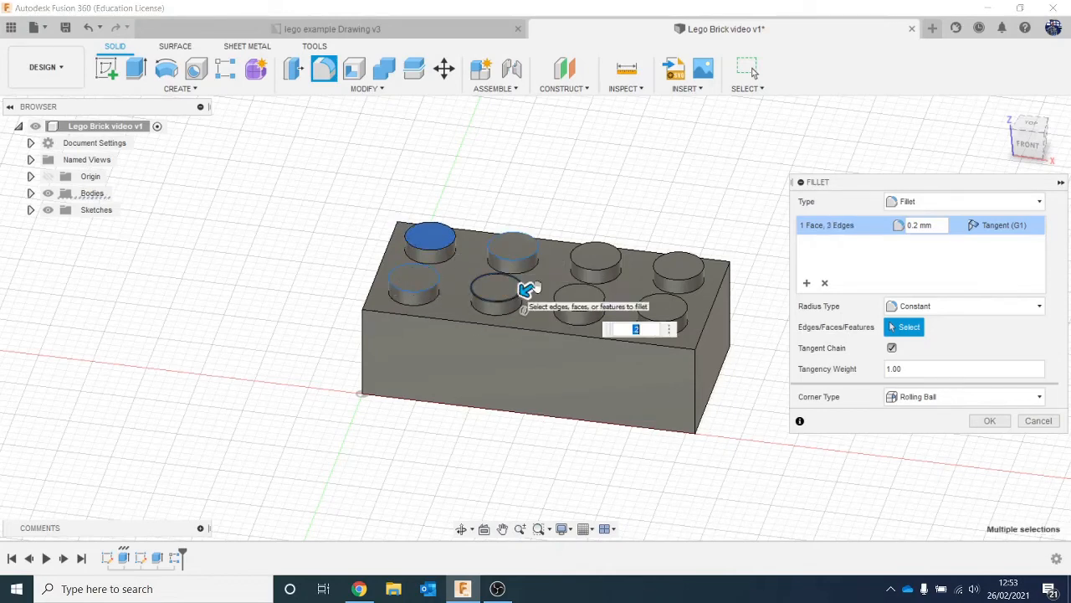
left_click(593, 271)
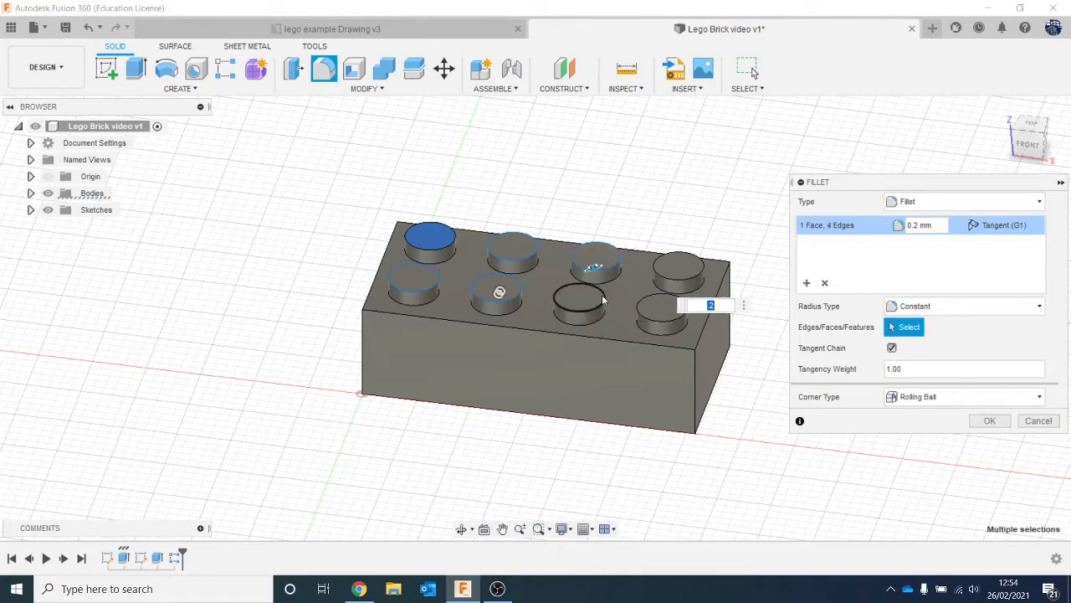
left_click(605, 300)
left_click(676, 272)
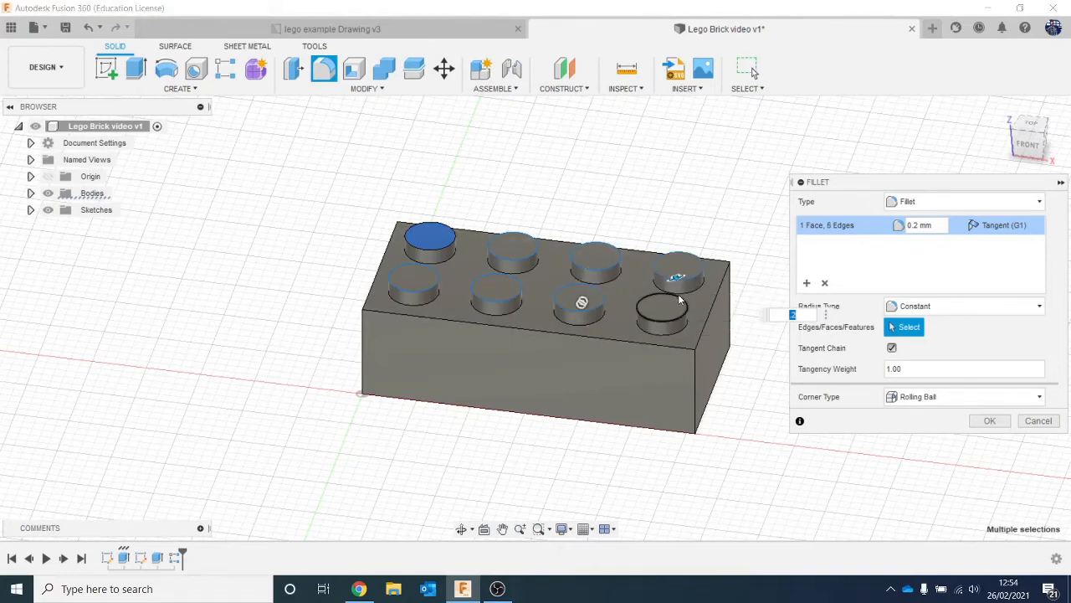
left_click(663, 312)
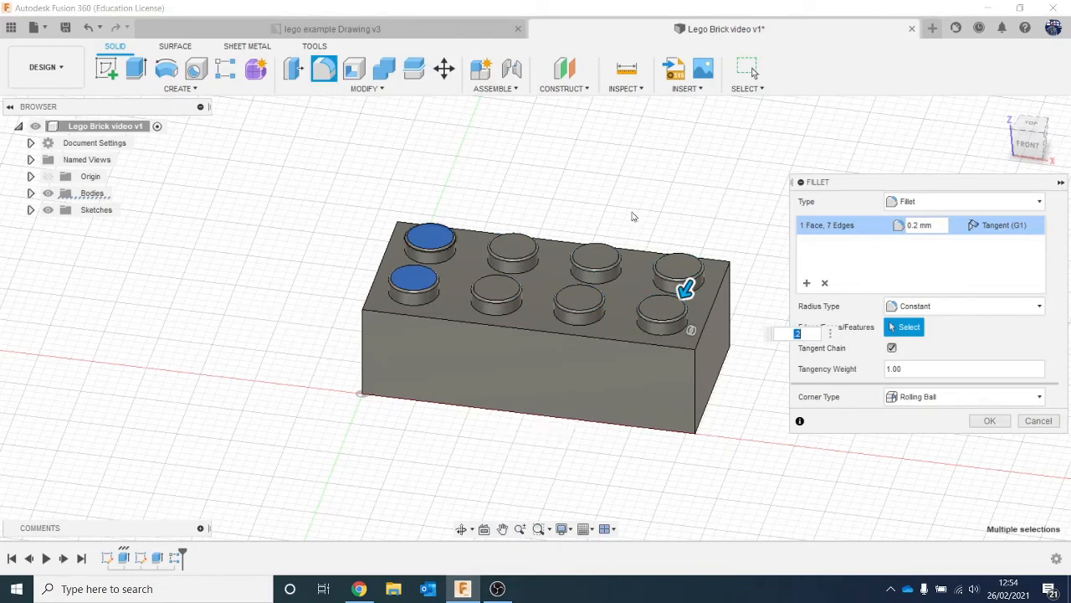
left_click(971, 420)
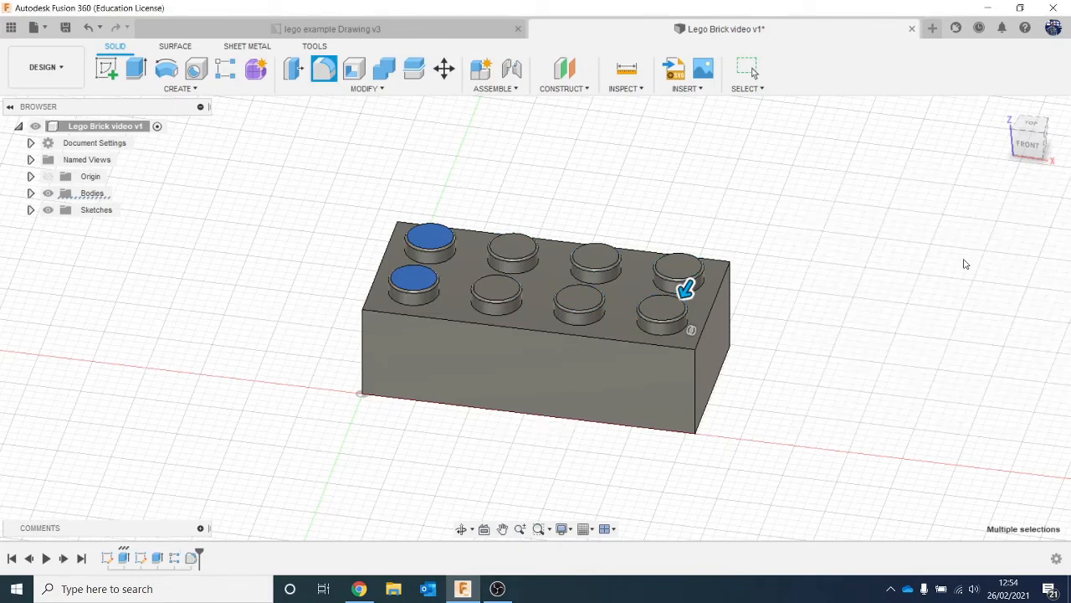
key("Escape")
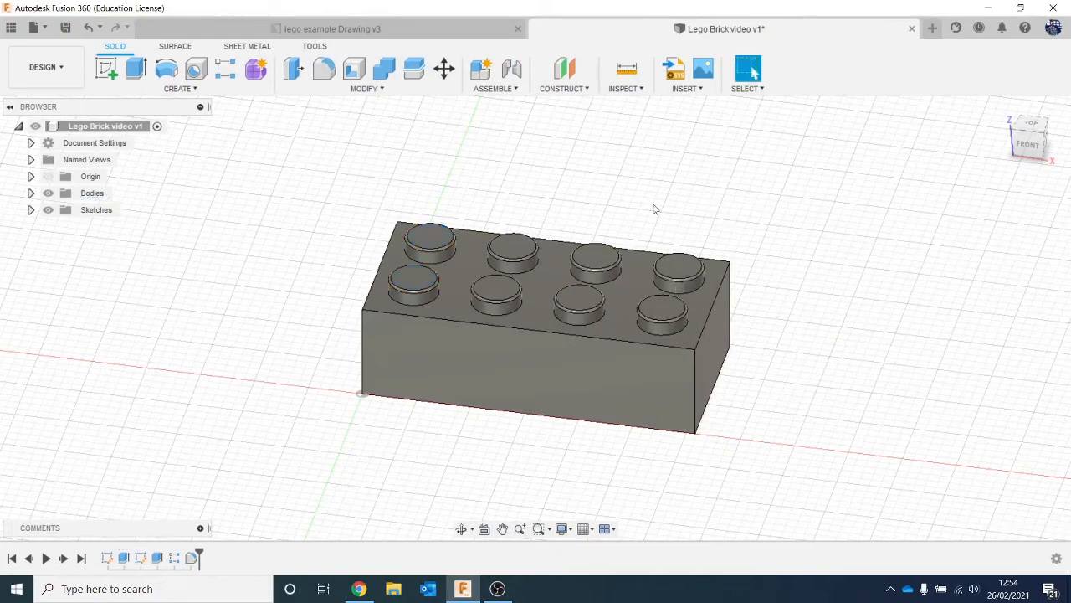
Step: Look up the brick's wall thickness in the underside view of the lego example drawing
left_click(428, 30)
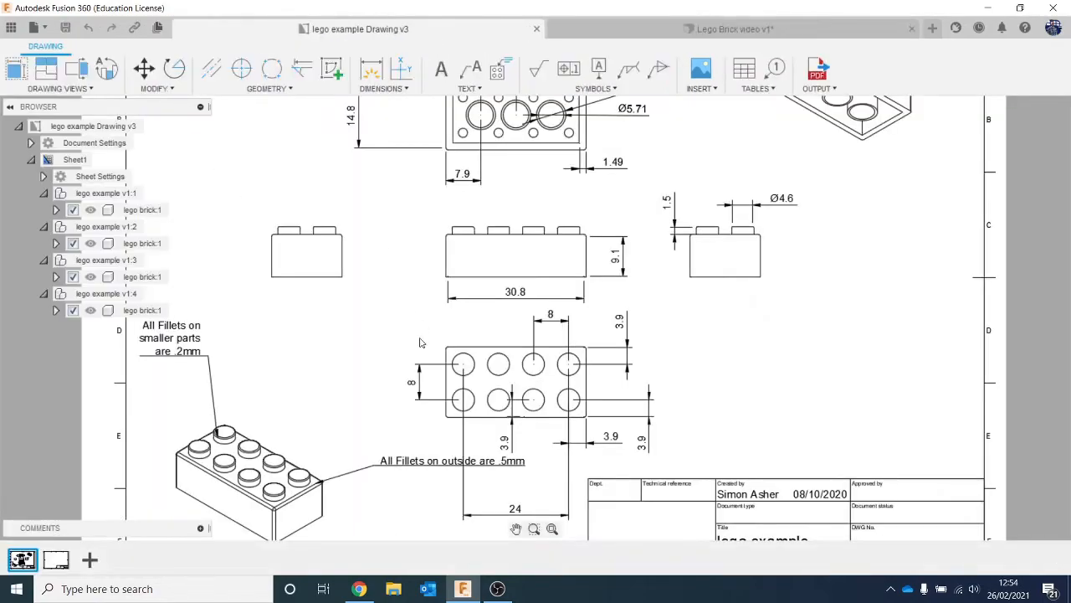
scroll(421, 343, "down", 2)
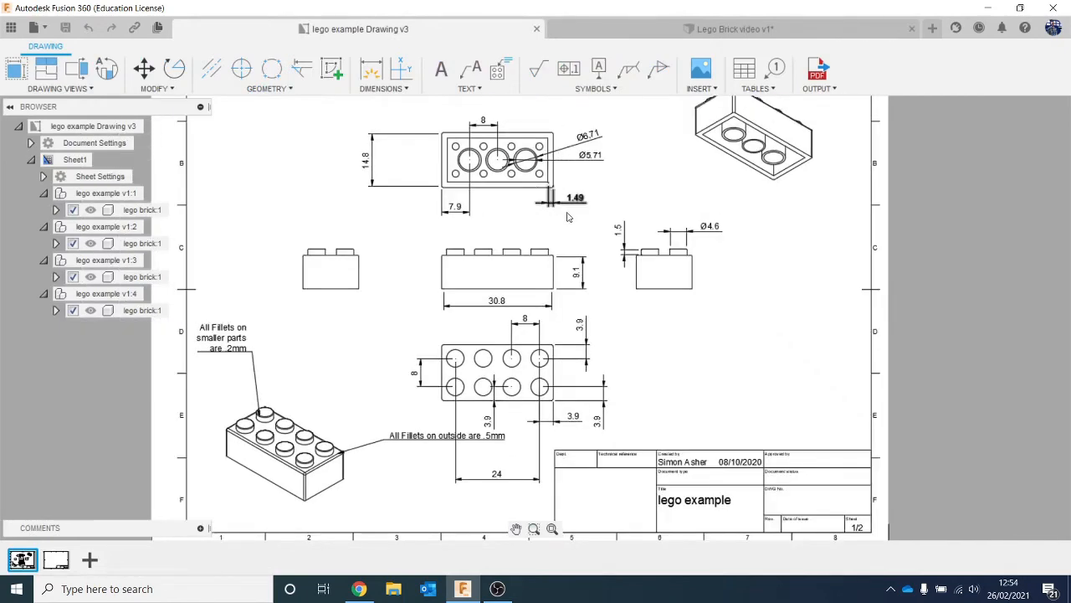
scroll(494, 234, "up", 1)
scroll(467, 263, "up", 1)
scroll(467, 263, "up", 1)
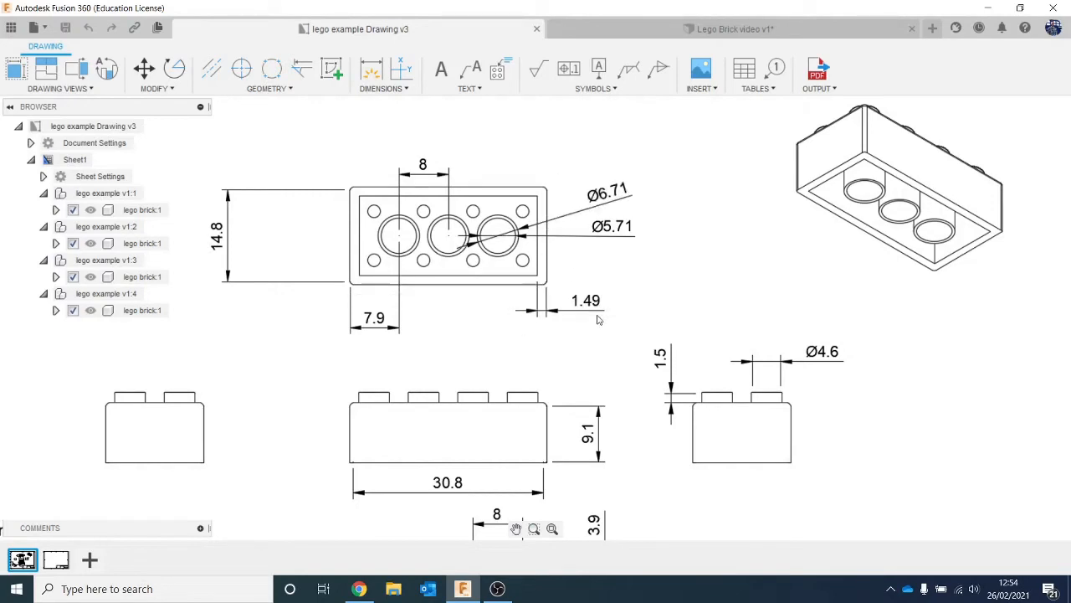
left_click(685, 30)
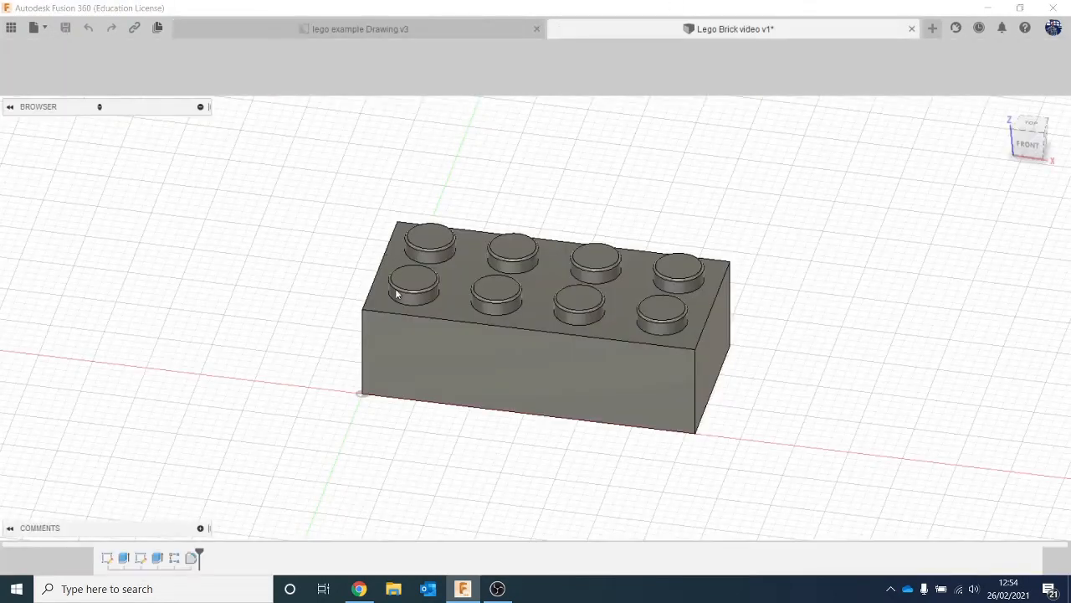
Step: Shell the brick from its bottom face with an inside thickness of 1.49 mm
left_click_drag(1021, 154, 1017, 39)
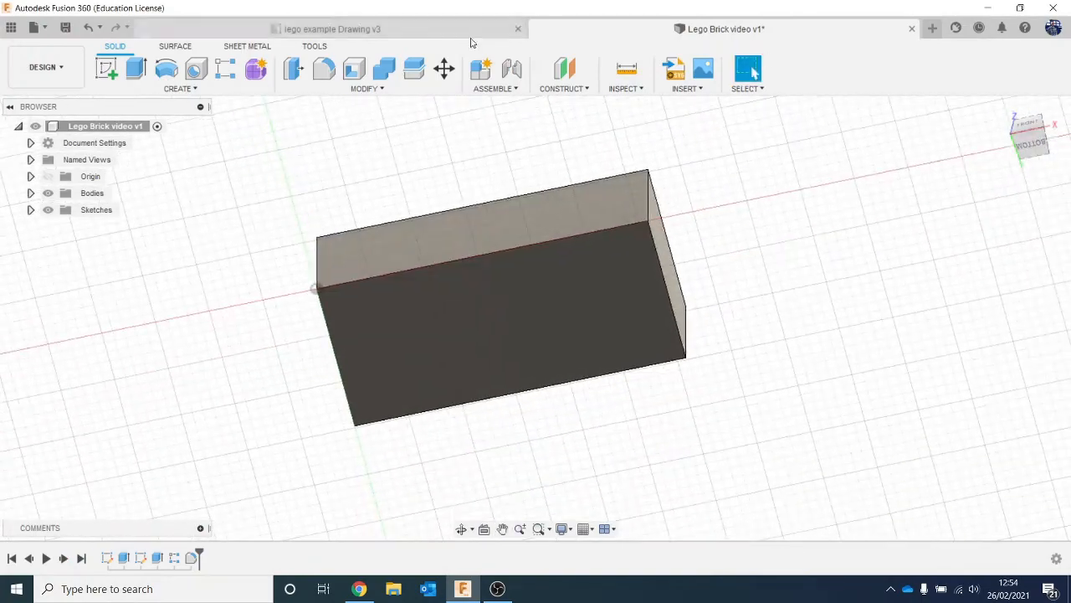
left_click(355, 72)
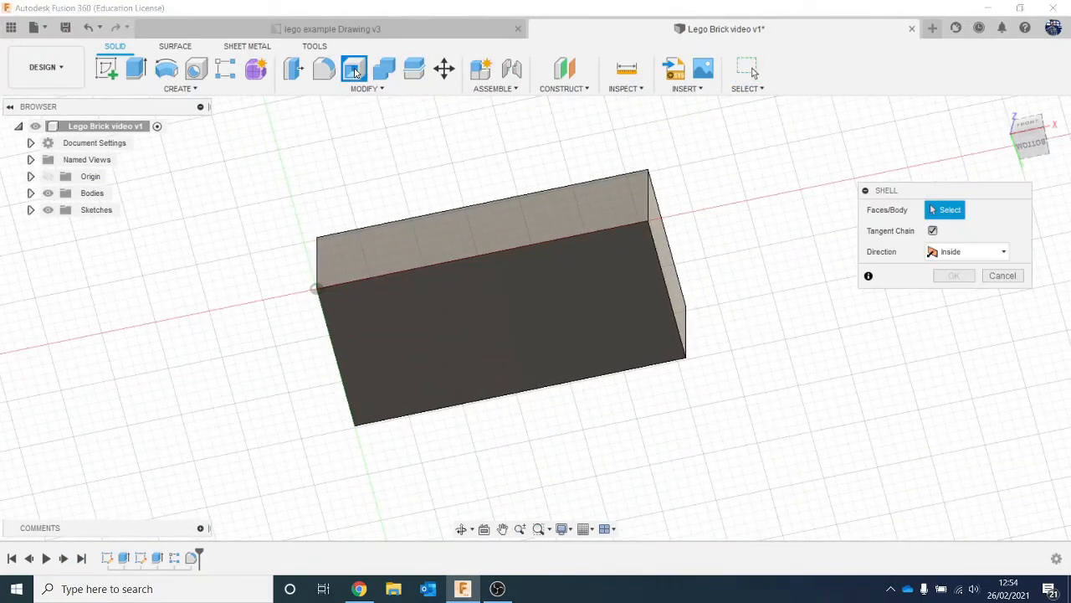
left_click(452, 311)
left_click(452, 312)
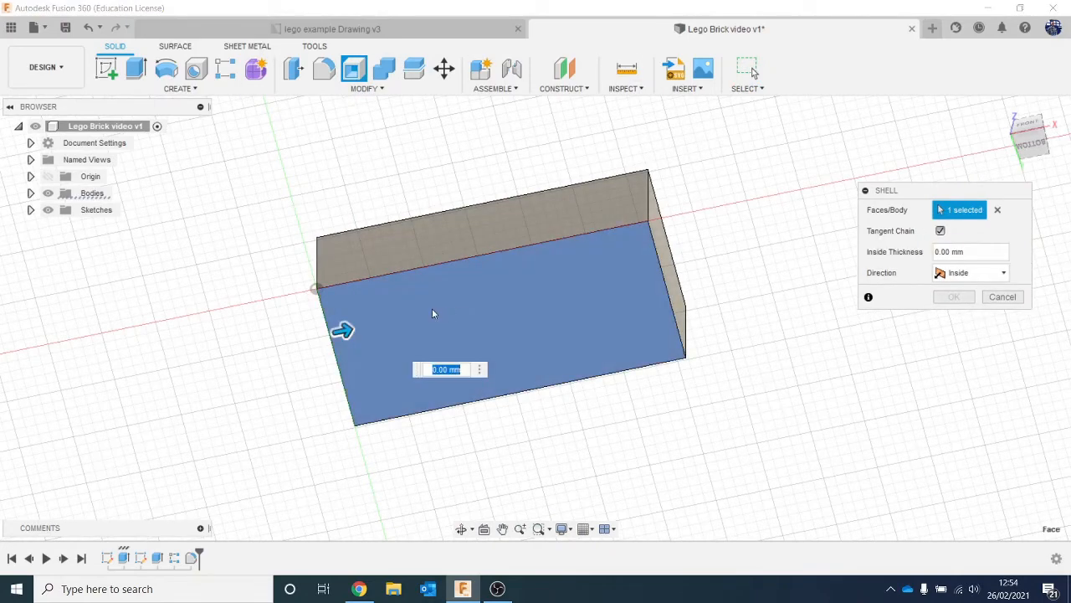
left_click_drag(346, 329, 346, 330)
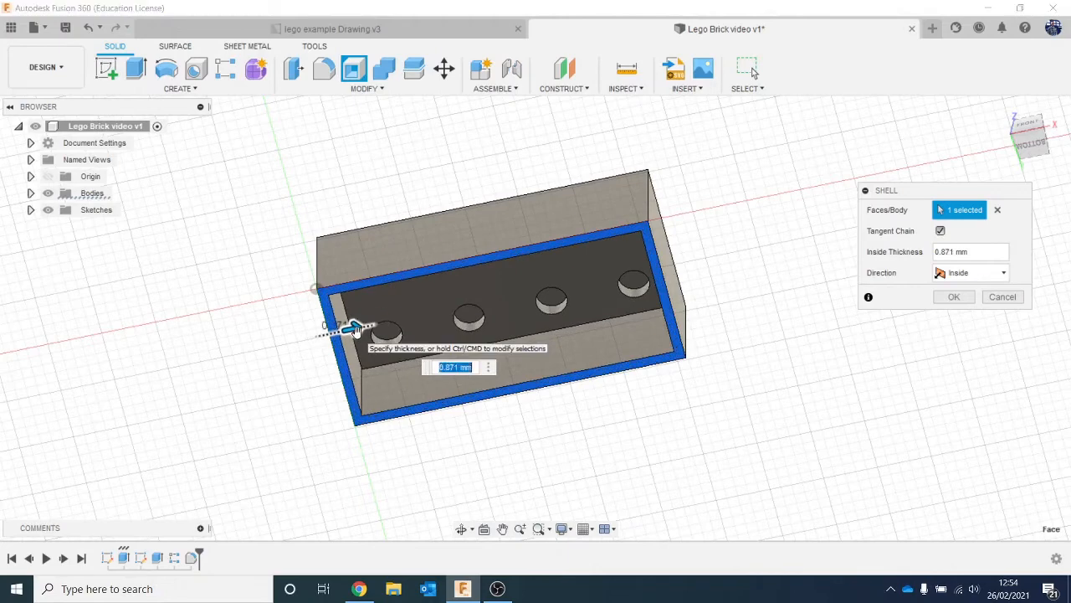
type("1")
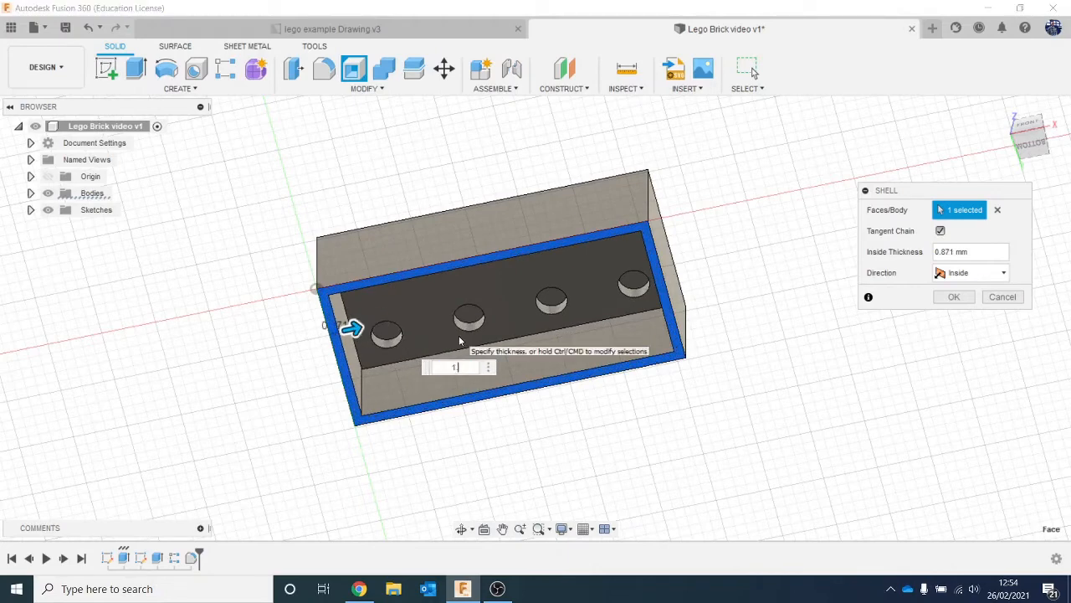
type(".49")
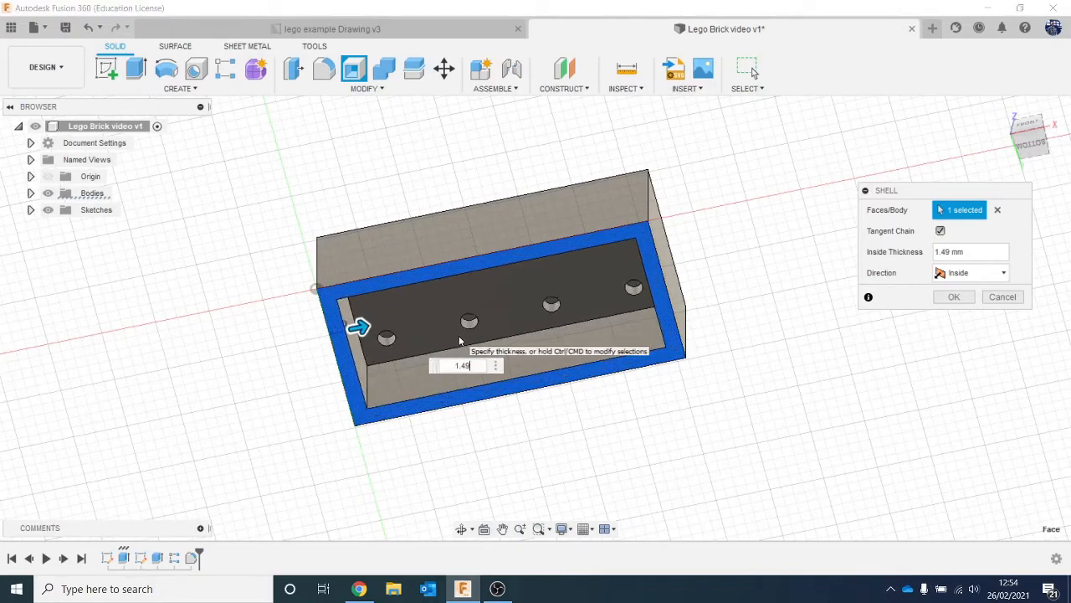
key("Return")
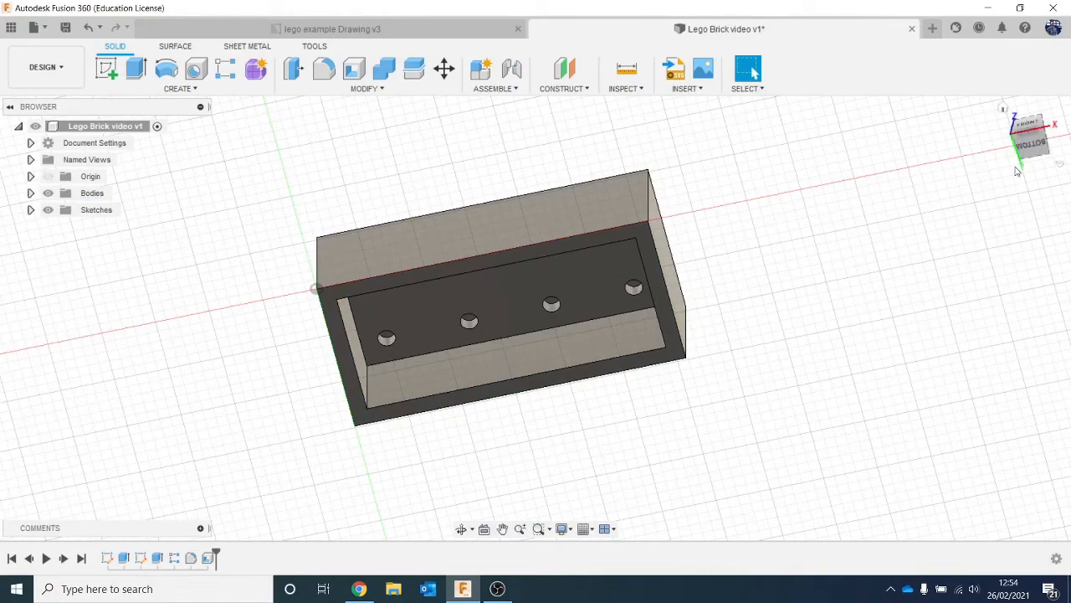
Step: Check the shelled brick, and look up the tubes in the underside view of the lego example drawing
mouse_move(1027, 154)
left_mouse_down()
mouse_move(1029, 82)
mouse_move(1031, 225)
mouse_move(1008, 221)
mouse_move(1004, 115)
mouse_move(1002, 171)
mouse_move(1023, 214)
left_mouse_up()
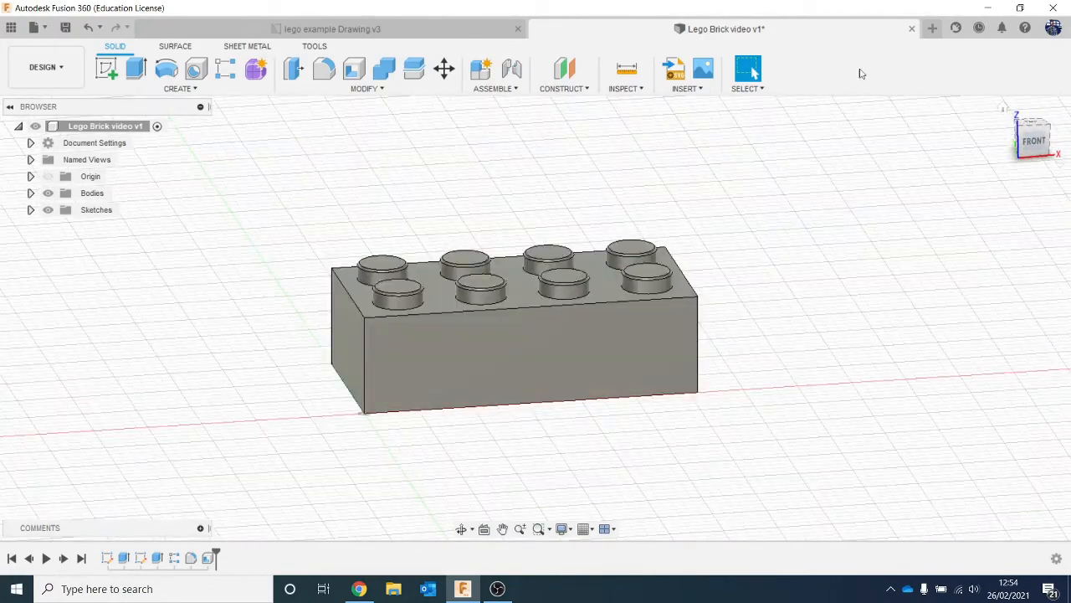
left_click(404, 37)
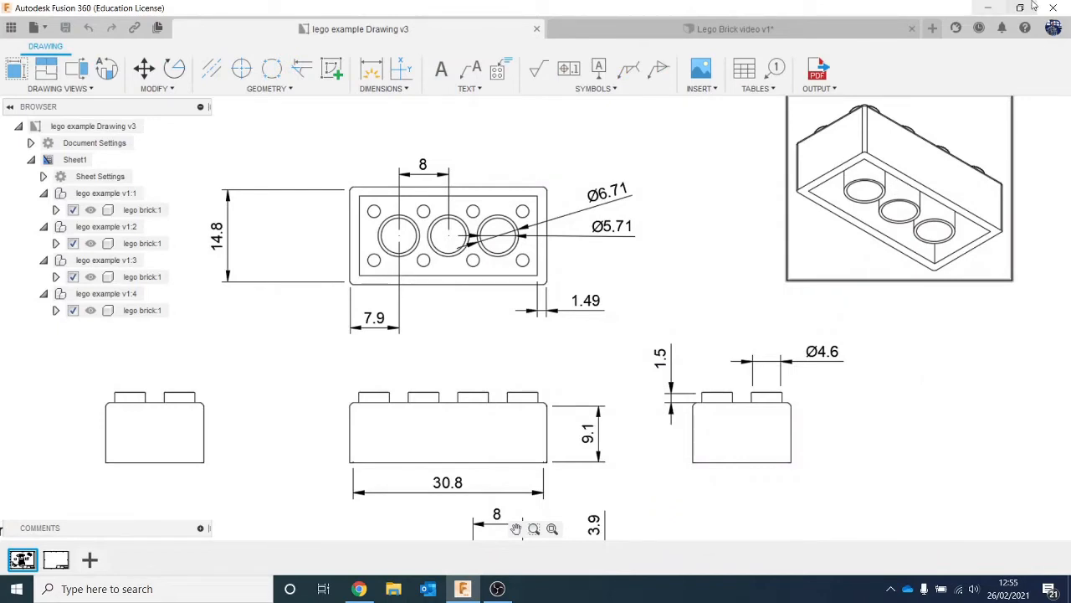
left_click(562, 25)
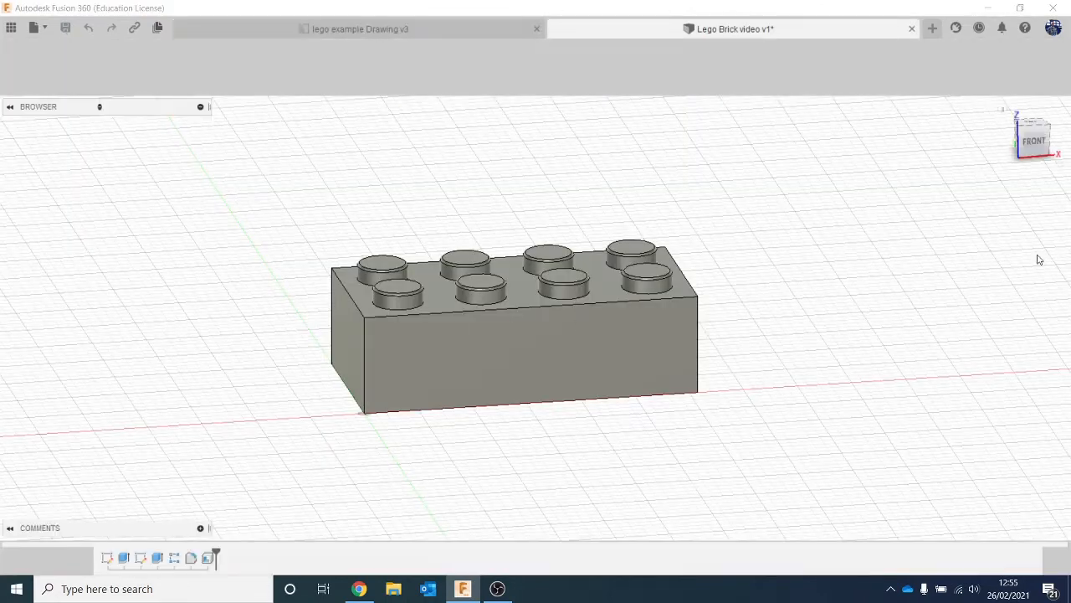
Step: Start a sketch on the flat inner face of the shelled brick's underside
left_click_drag(1038, 151, 1029, 68)
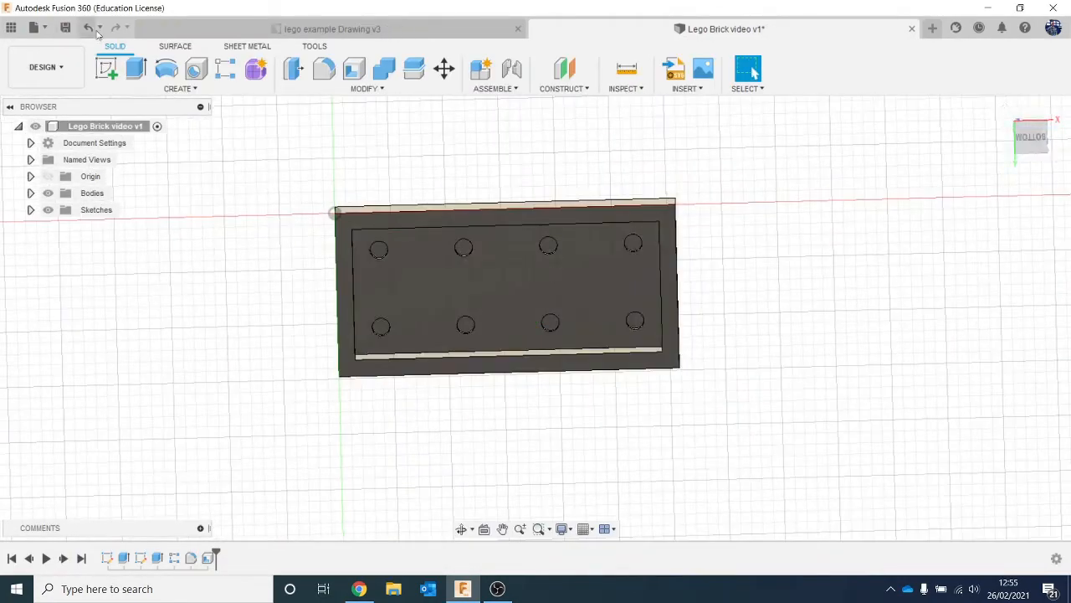
left_click(107, 69)
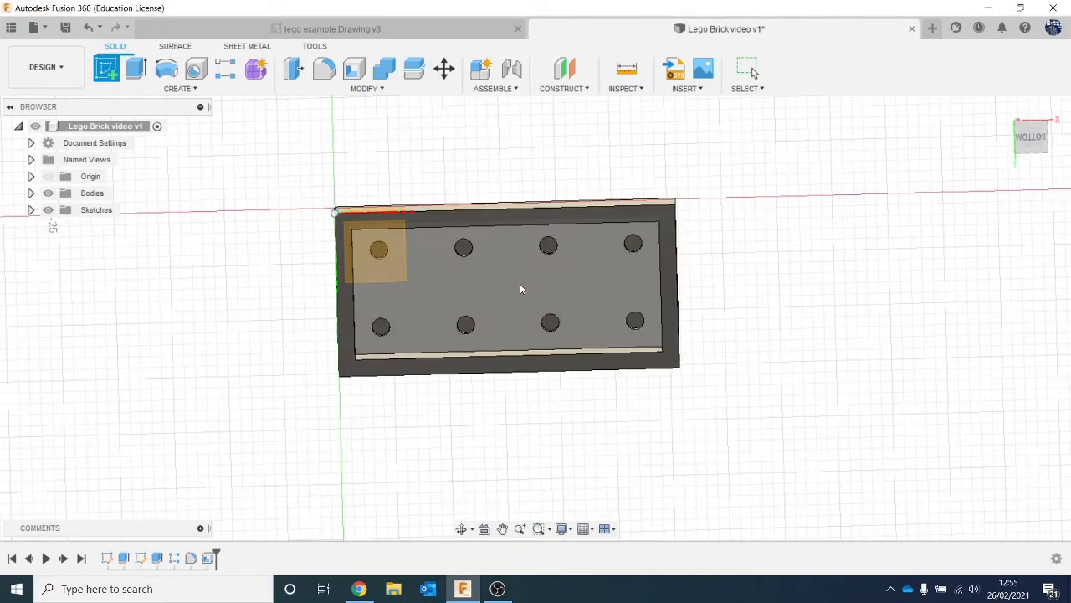
left_click(520, 284)
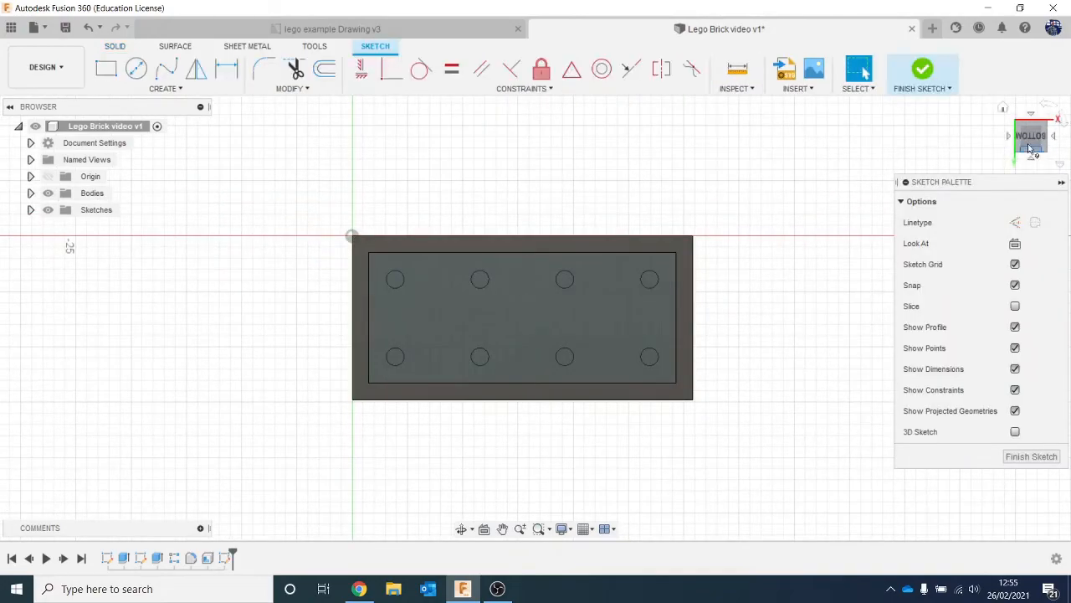
Step: Project the top faces of all eight studs into the underside sketch with the projection link on
mouse_move(1035, 137)
left_mouse_down()
mouse_move(1028, 204)
mouse_move(1000, 230)
mouse_move(1041, 218)
mouse_move(1053, 231)
left_mouse_up()
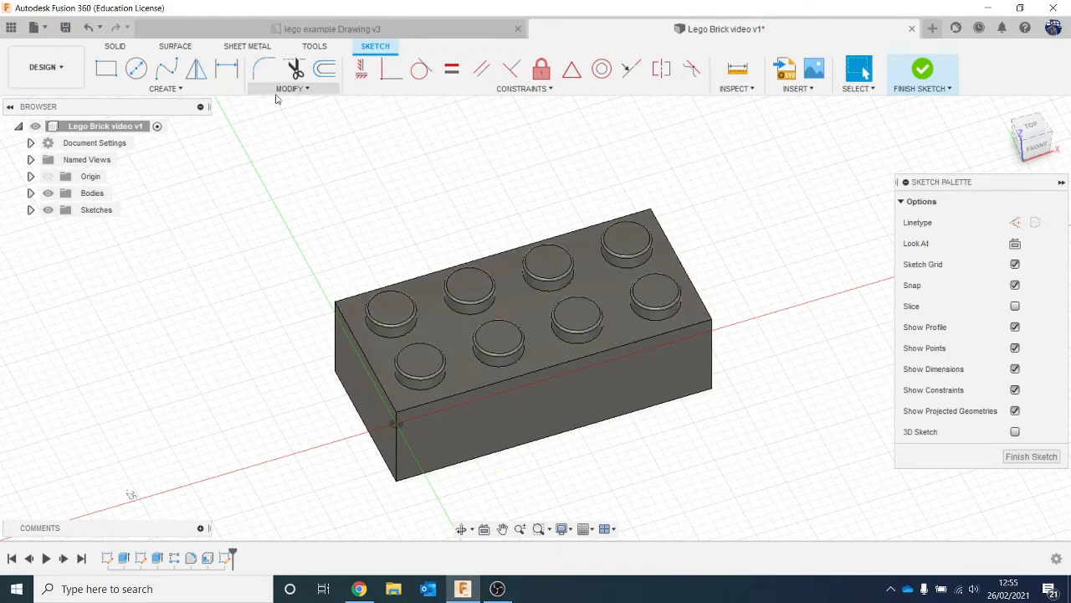
left_click(165, 89)
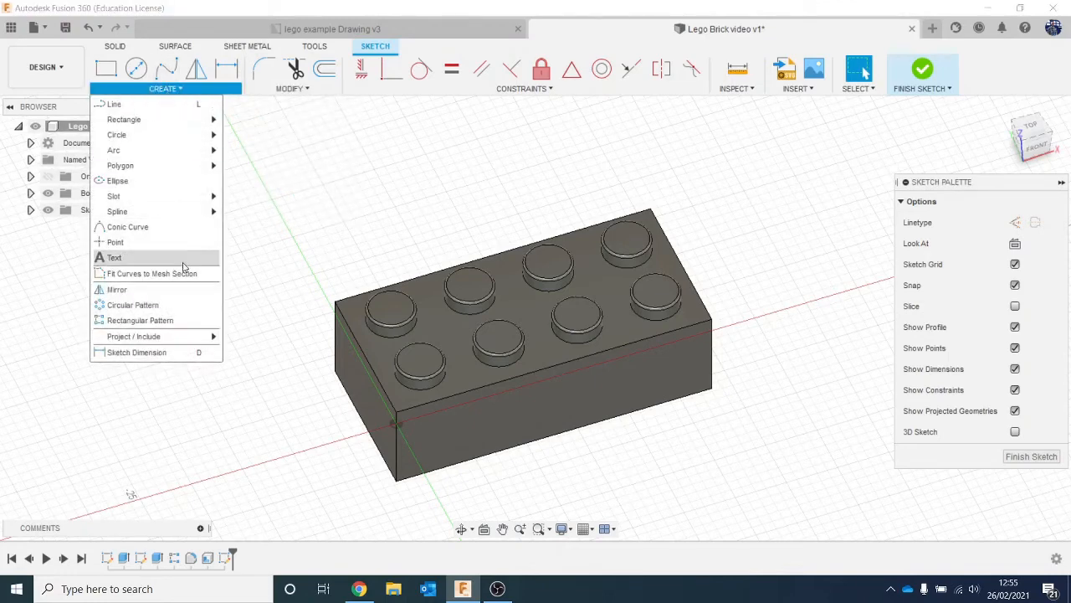
mouse_move(190, 340)
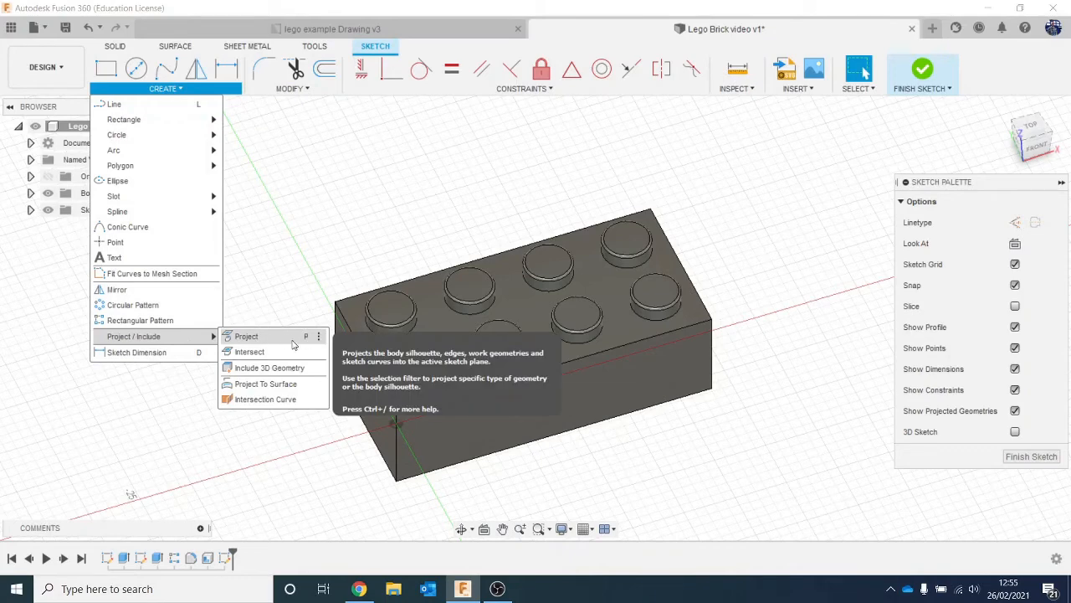
left_click(371, 181)
key("p")
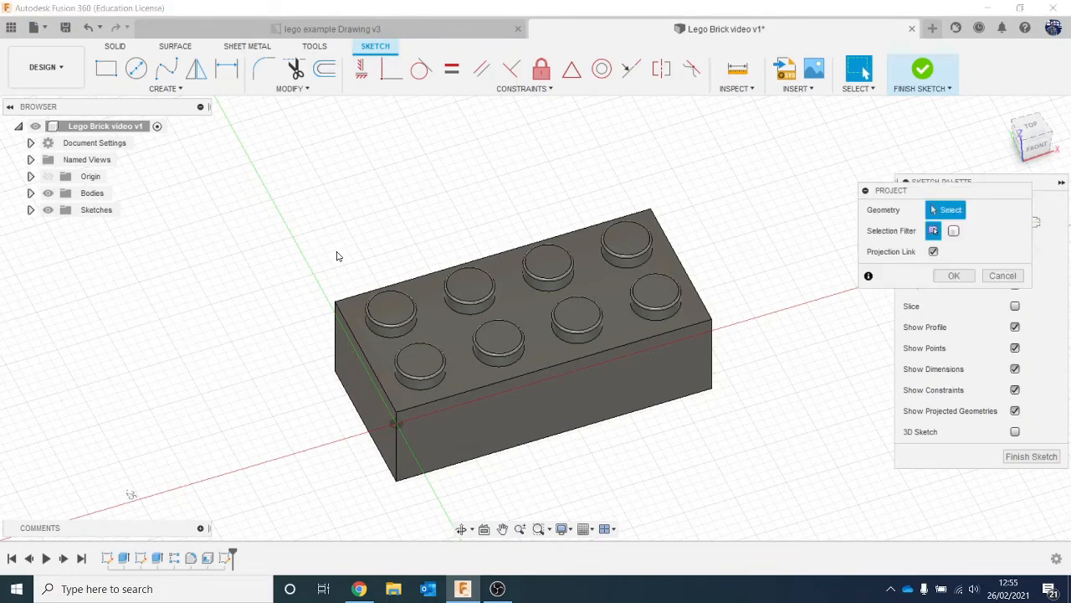
left_click(390, 309)
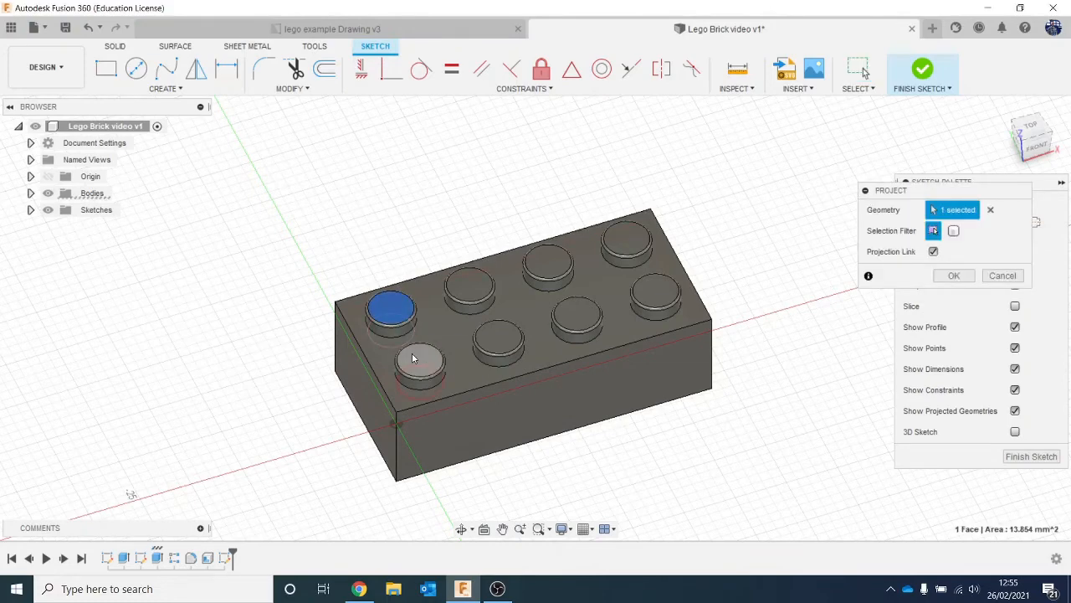
left_click(412, 355)
left_click(466, 304)
left_click(511, 328)
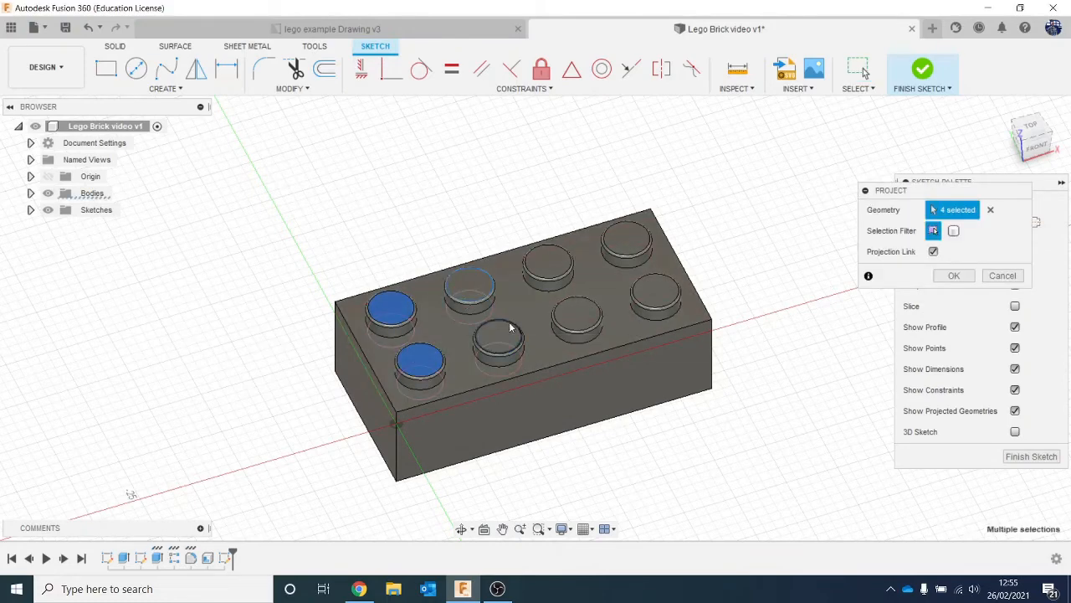
left_click(532, 270)
left_click(563, 297)
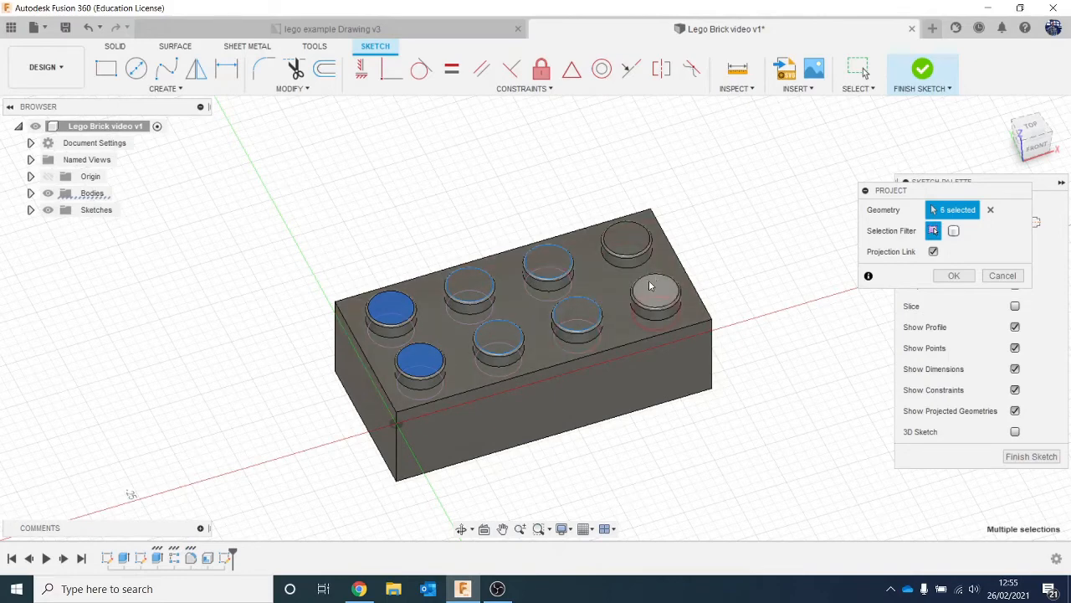
left_click(658, 278)
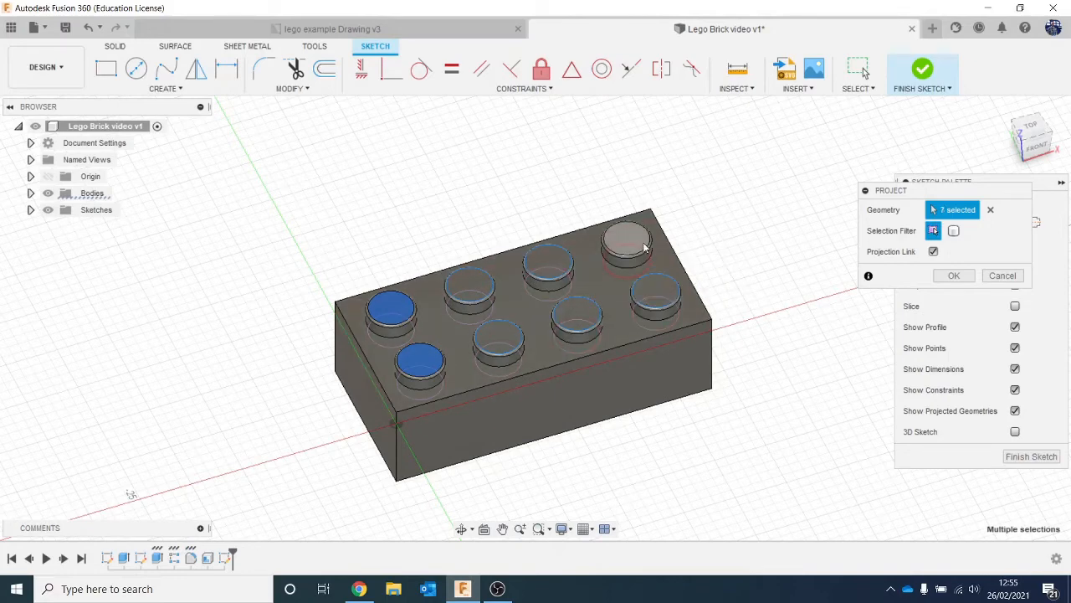
left_click(634, 241)
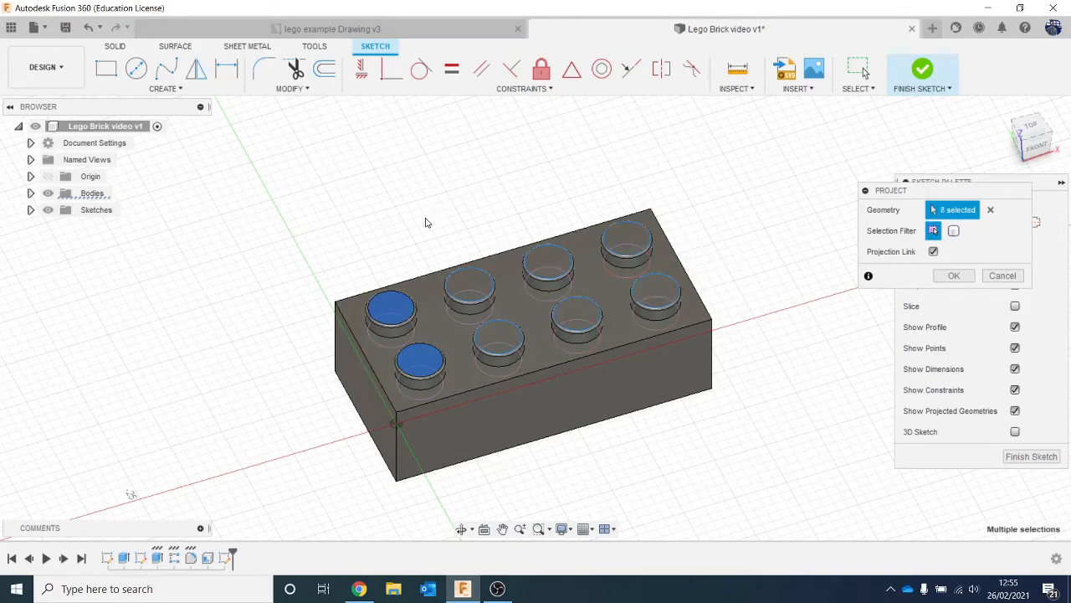
left_click(955, 276)
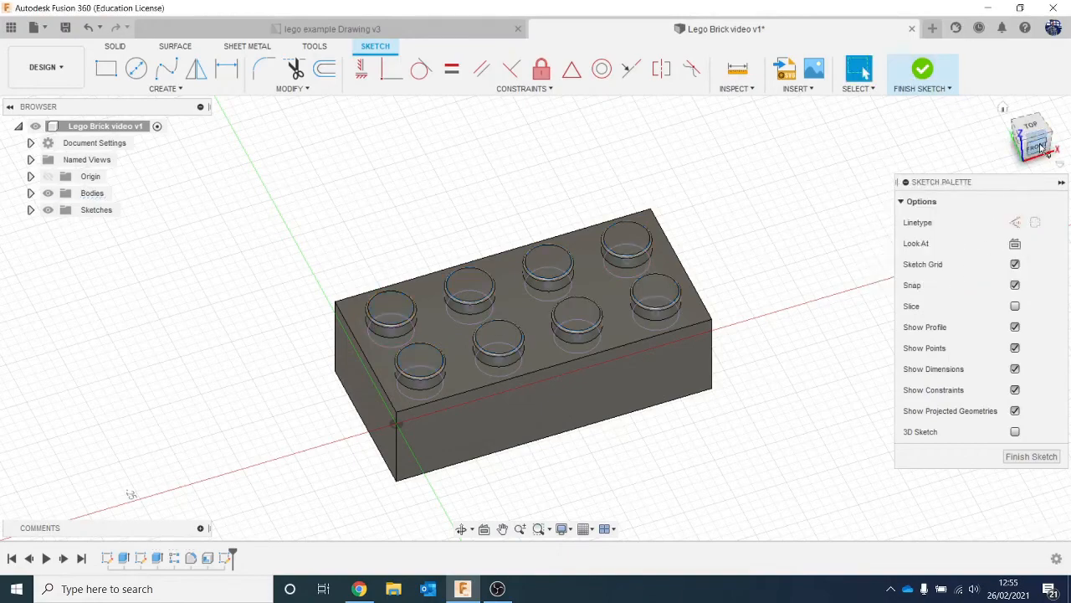
Step: Sketch three circles in a row between the two rows of projected stud circles, one in each gap between four studs
left_click(1041, 149)
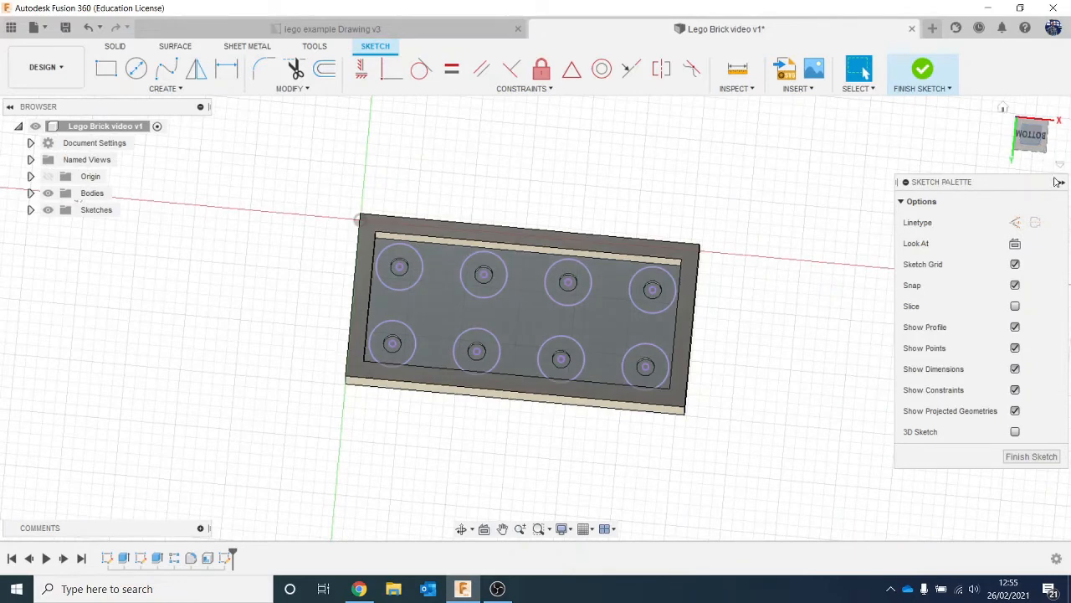
left_click(1037, 144)
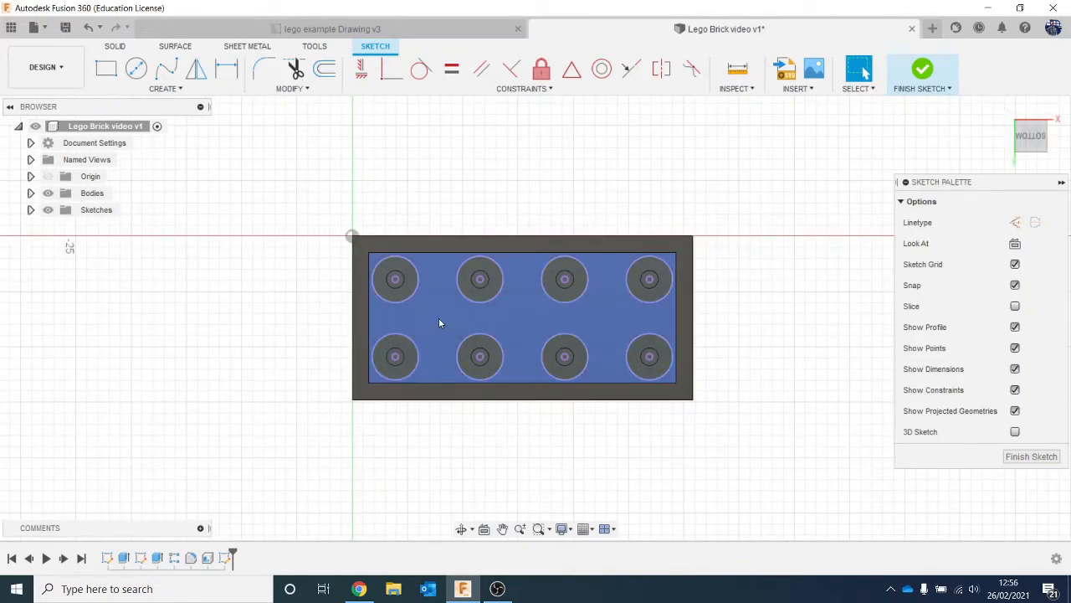
scroll(439, 321, "up", 1)
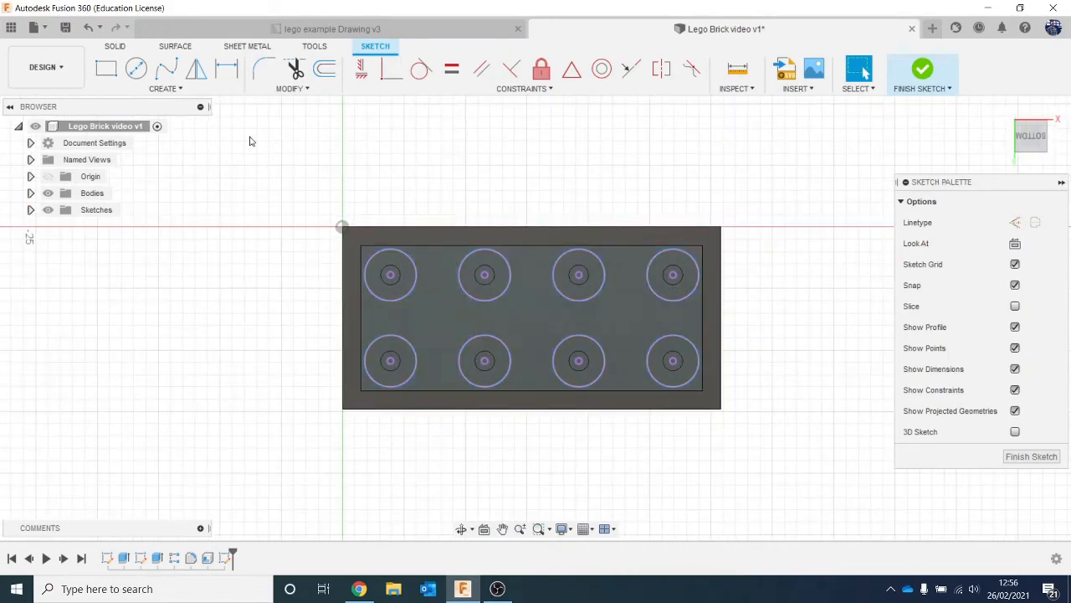
left_click(136, 68)
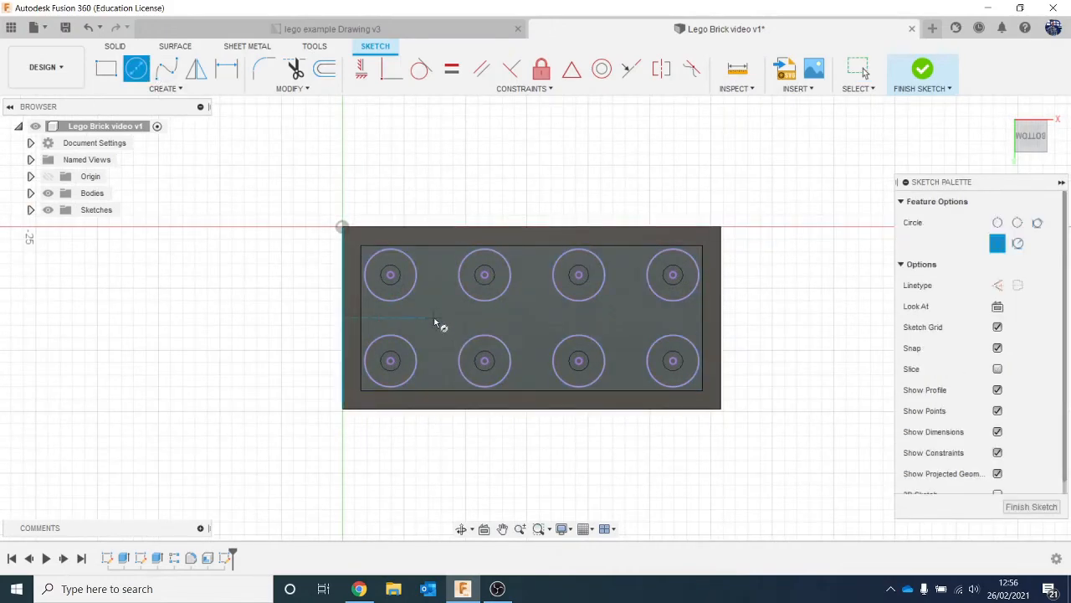
left_click(447, 317)
left_click(438, 337)
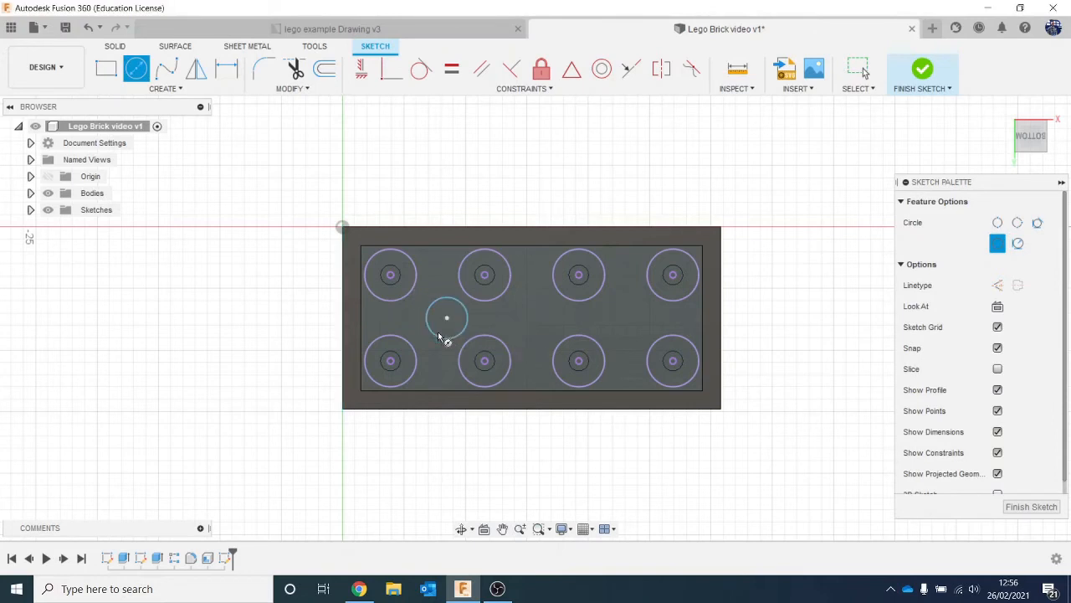
left_click(536, 318)
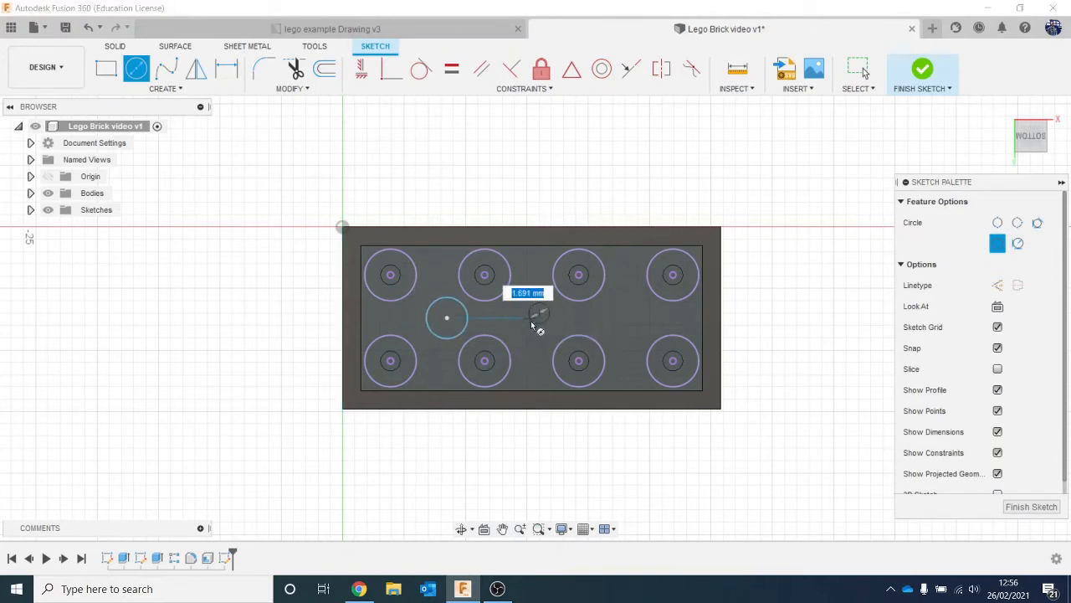
left_click(522, 324)
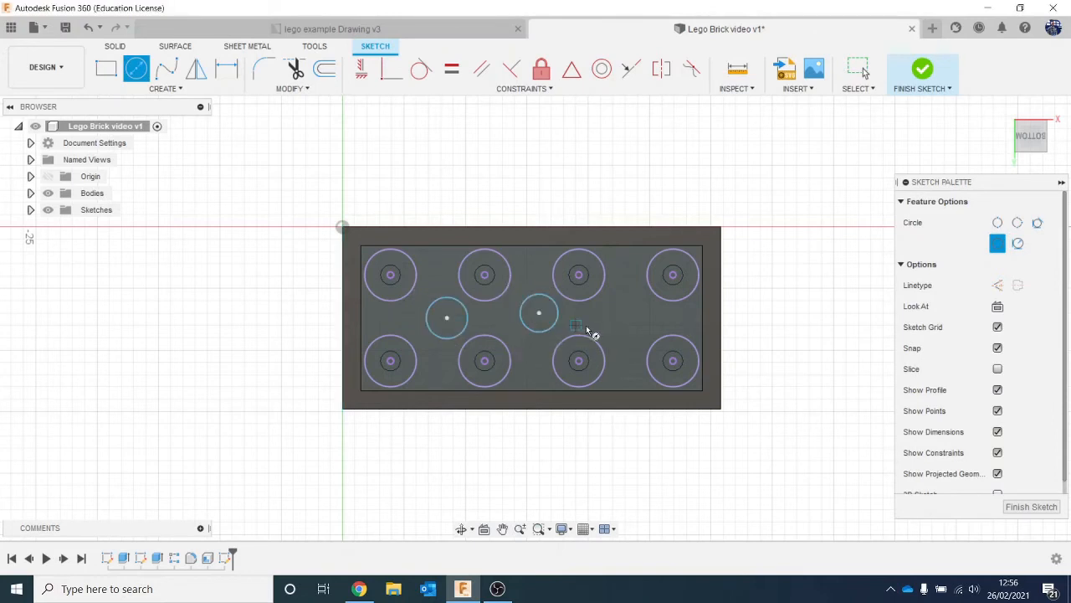
left_click(637, 337)
left_click(642, 328)
Step: Make the first circle tangent to the two upper stud circles and the lower-right stud circle around it
left_click(421, 70)
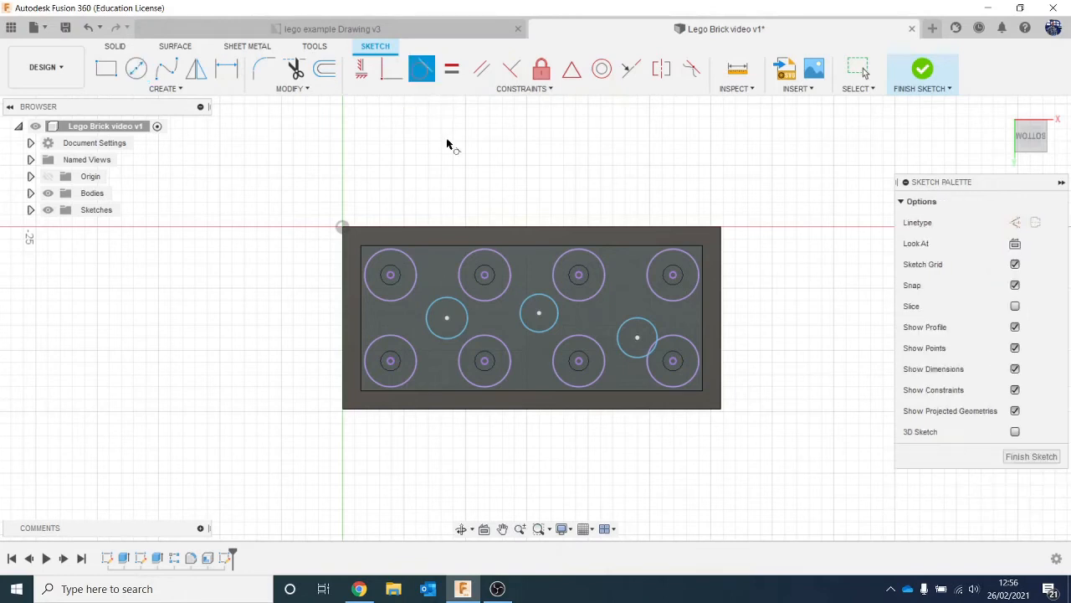
left_click(449, 297)
left_click(408, 297)
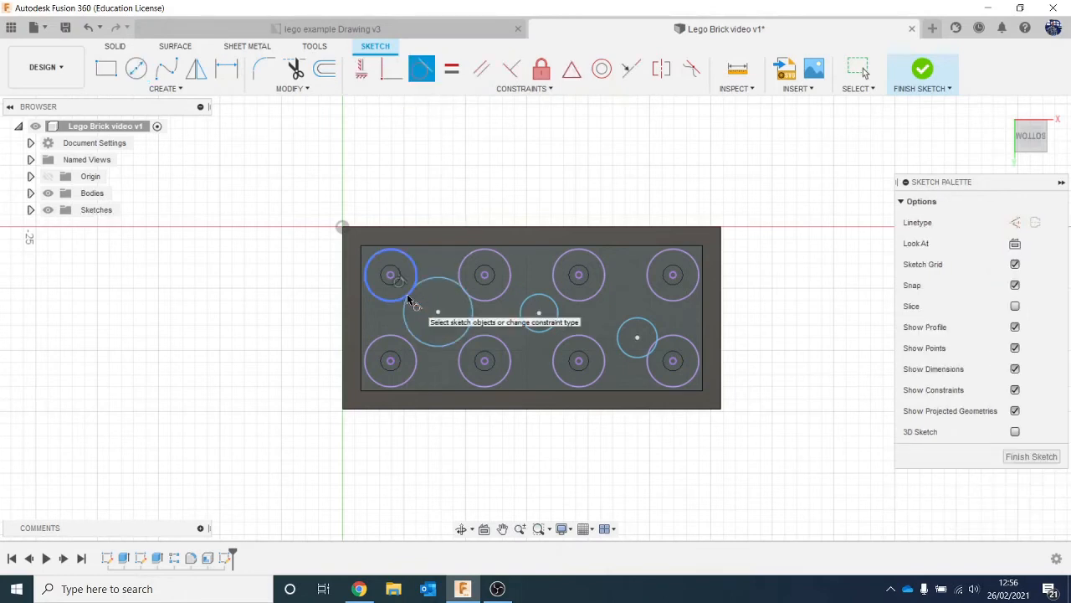
left_click(472, 333)
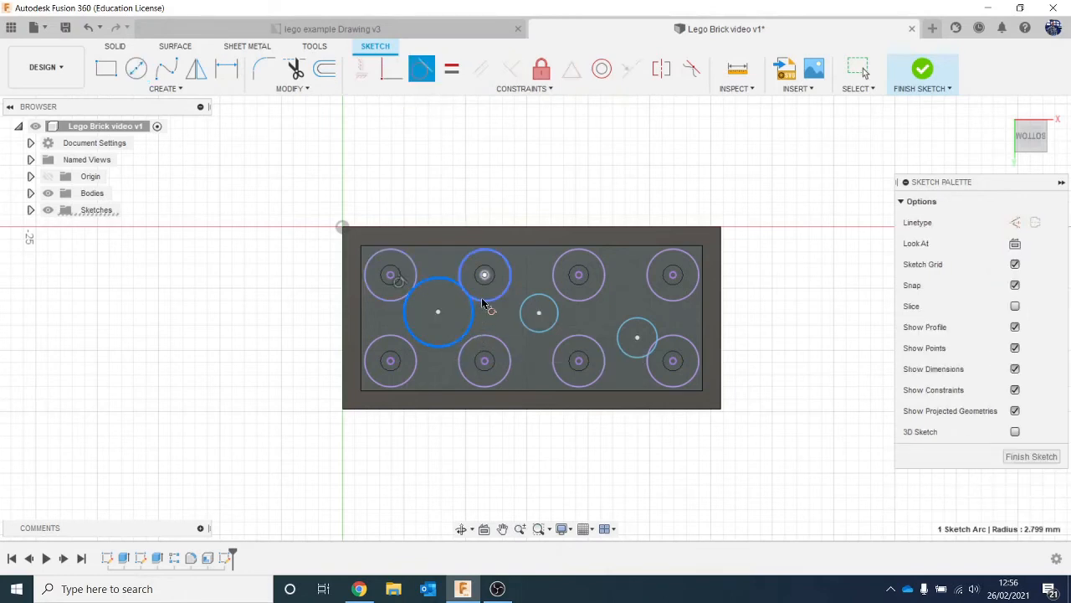
left_click(486, 300)
left_click(446, 335)
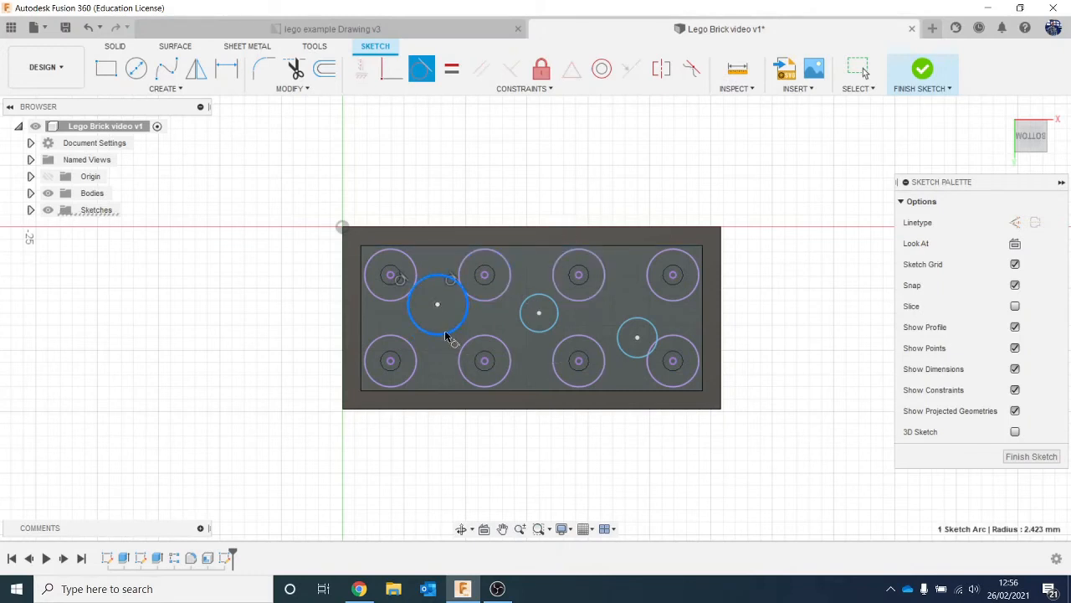
left_click(472, 336)
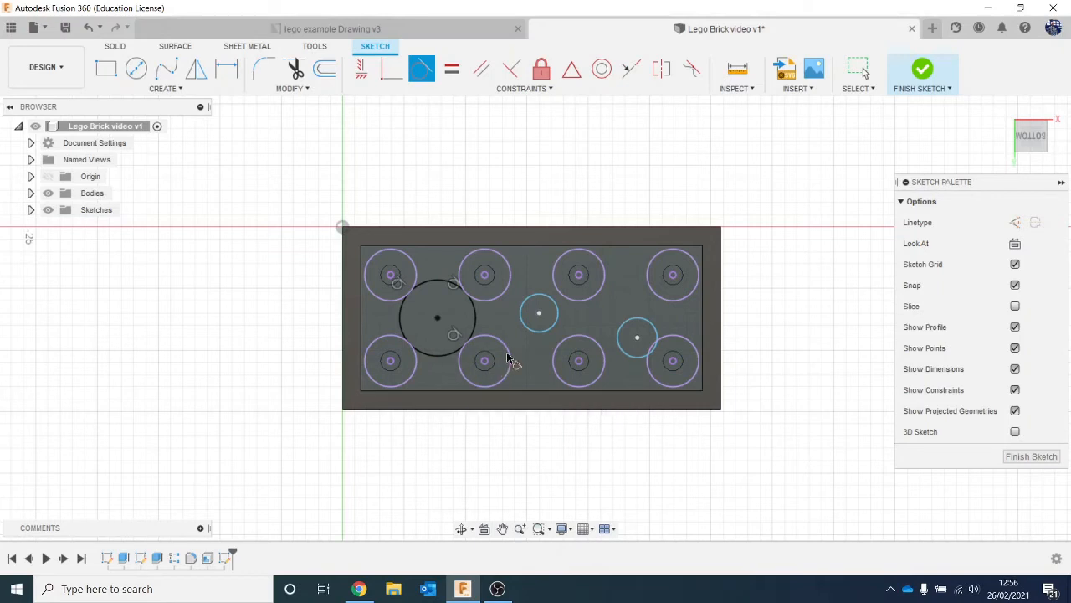
Step: Make the middle circle tangent to the two upper stud circles and the lower-right stud circle around it
left_click(503, 292)
left_click(561, 329)
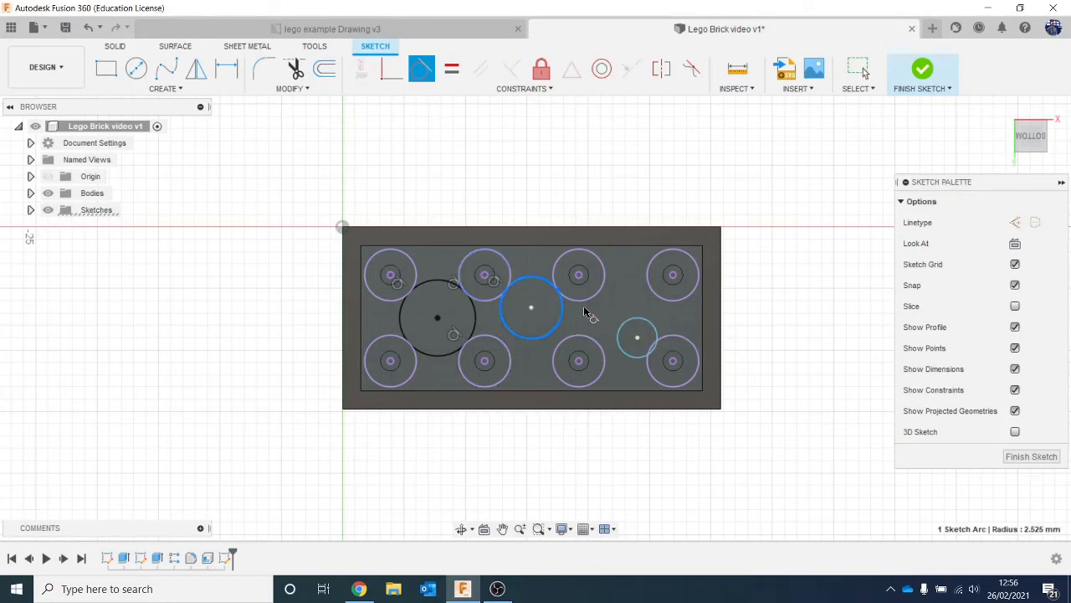
left_click(583, 311)
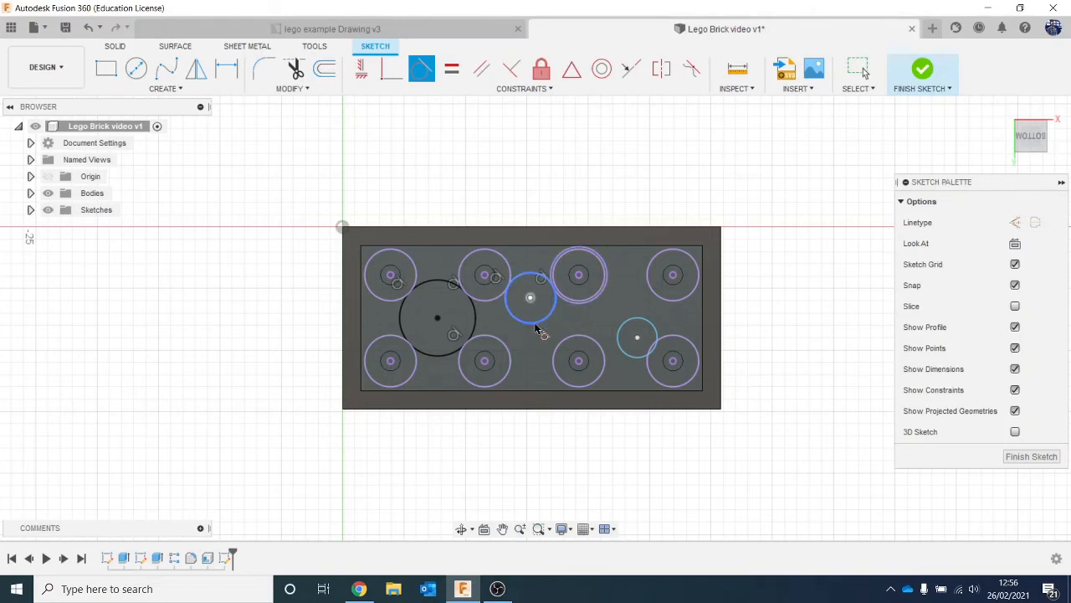
left_click(577, 355)
left_click(566, 339)
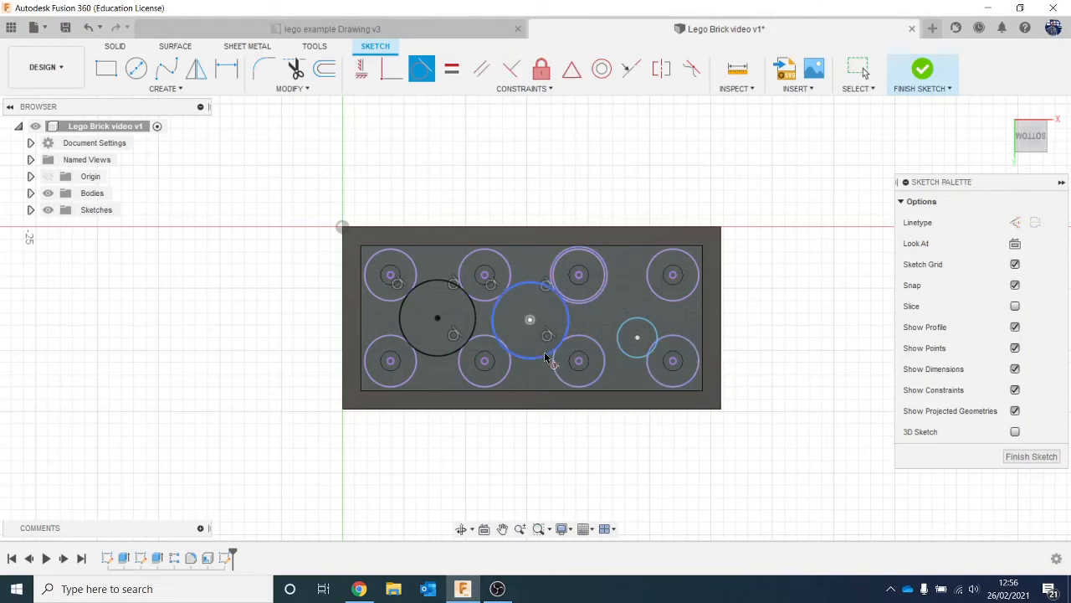
Step: Delete the extra outer circle around the third stud in the upper row
scroll(553, 308, "up", 5)
scroll(570, 318, "up", 3)
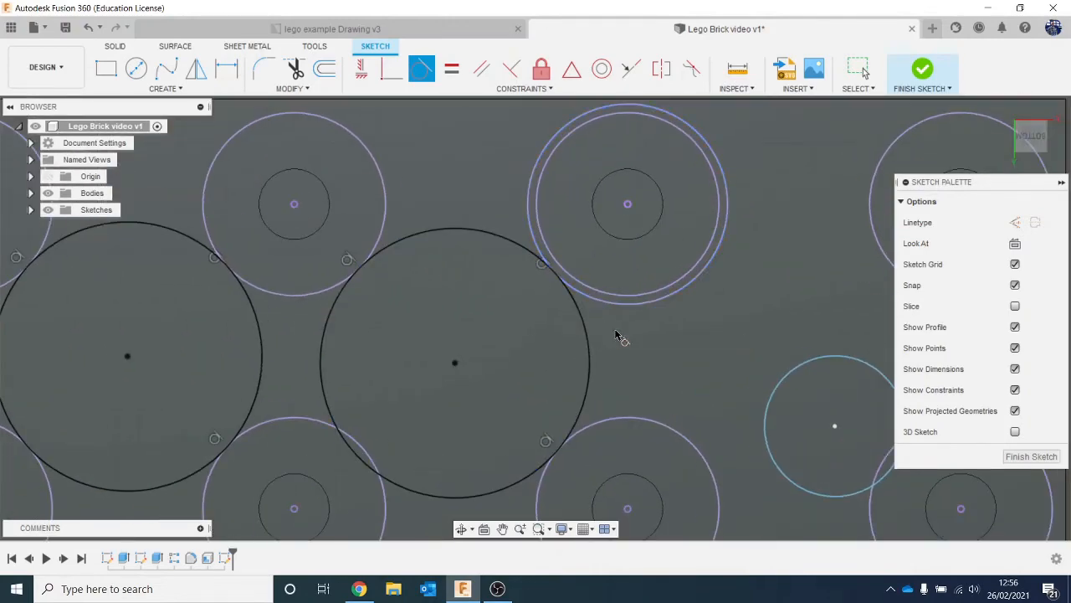
left_click(628, 301)
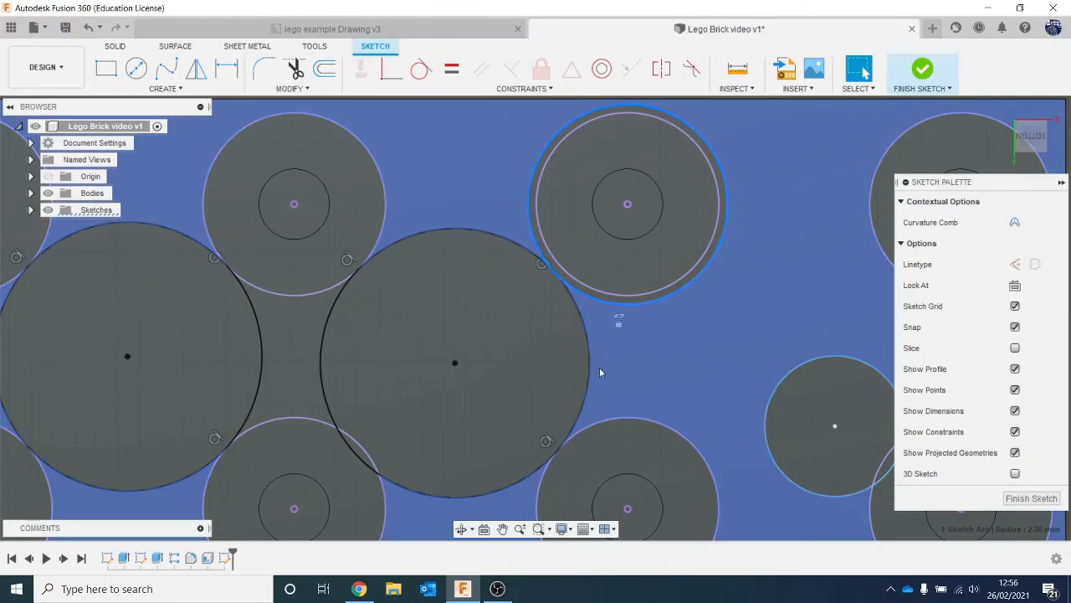
key("Escape")
scroll(598, 360, "down", 3)
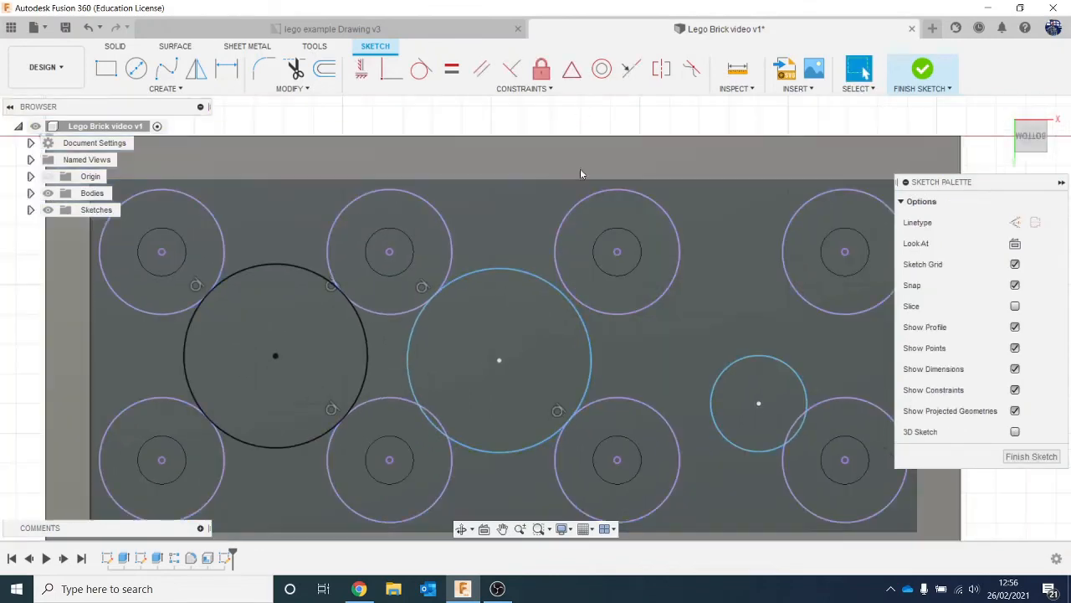
Step: Make the middle circle tangent to the projected circle of the third stud in the upper row
left_click(413, 75)
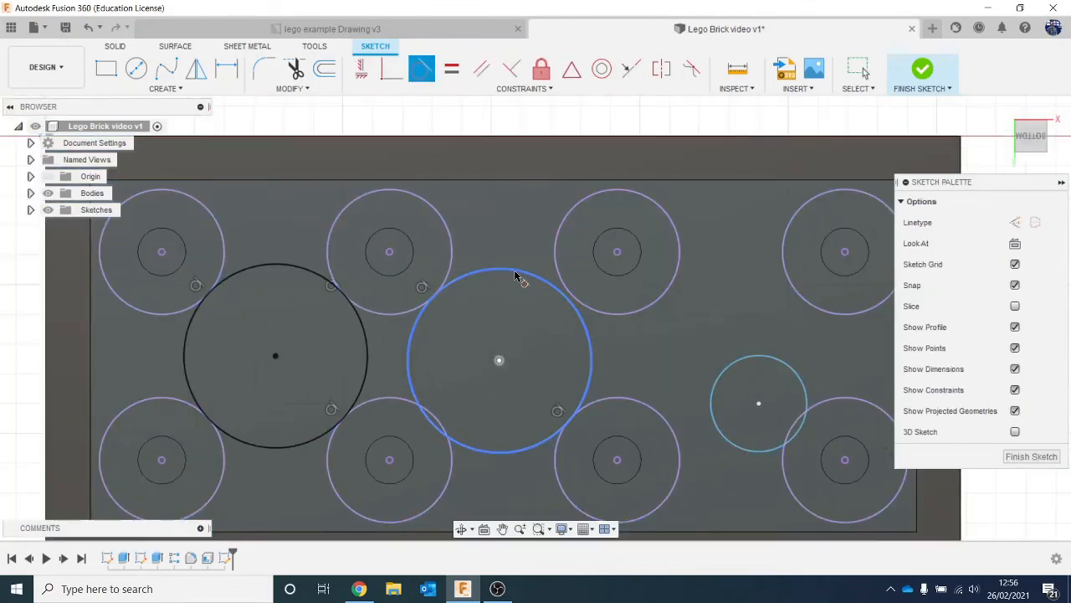
left_click(514, 272)
left_click(597, 315)
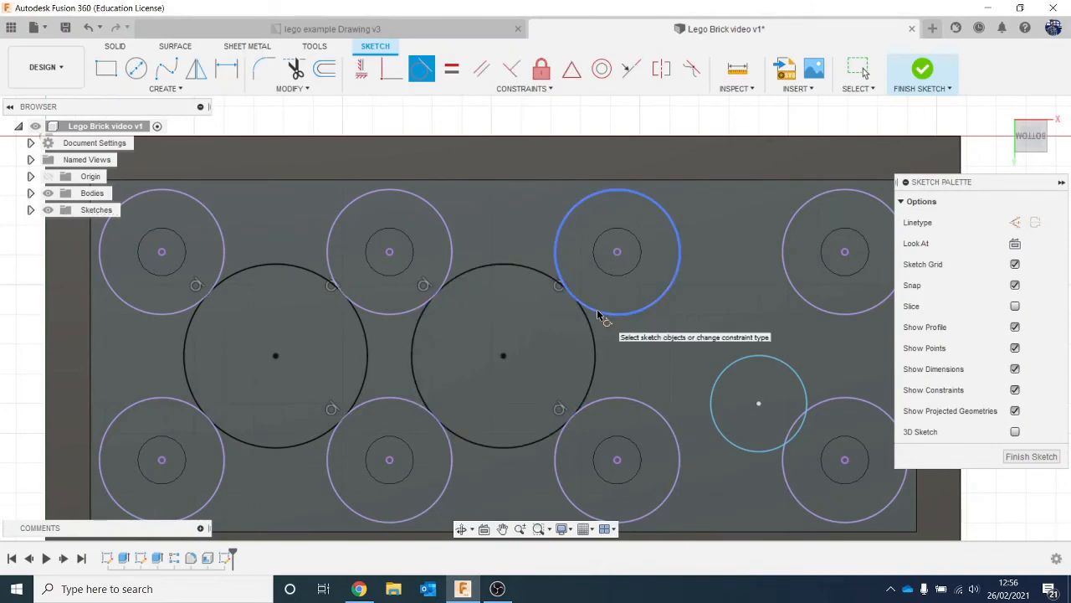
Step: Make the third circle tangent to the two upper stud circles and the lower-right stud circle around it
scroll(518, 418, "down", 5)
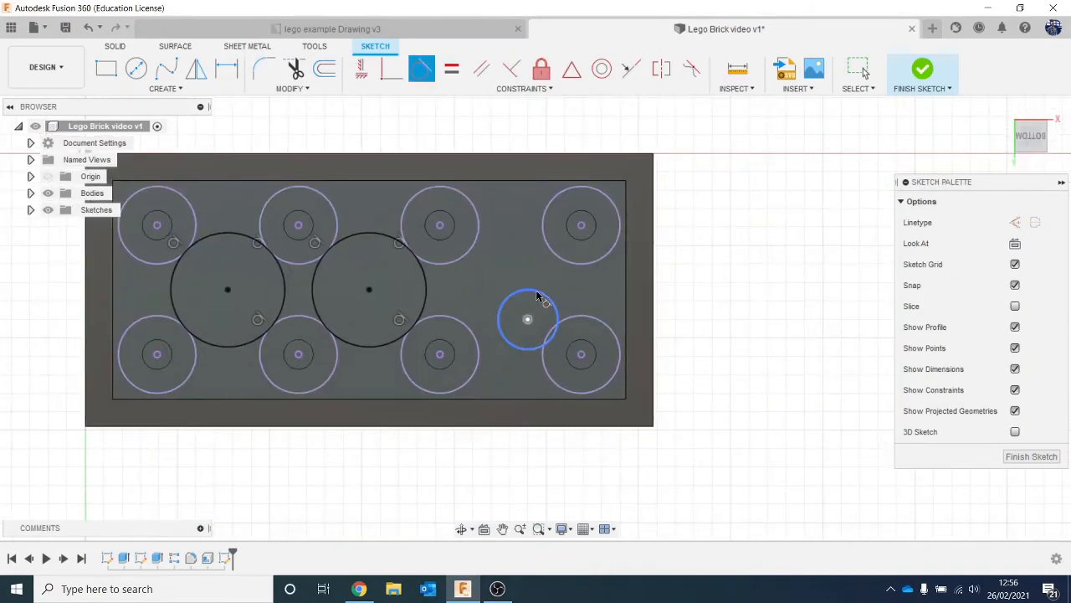
left_click(538, 297)
left_click(468, 254)
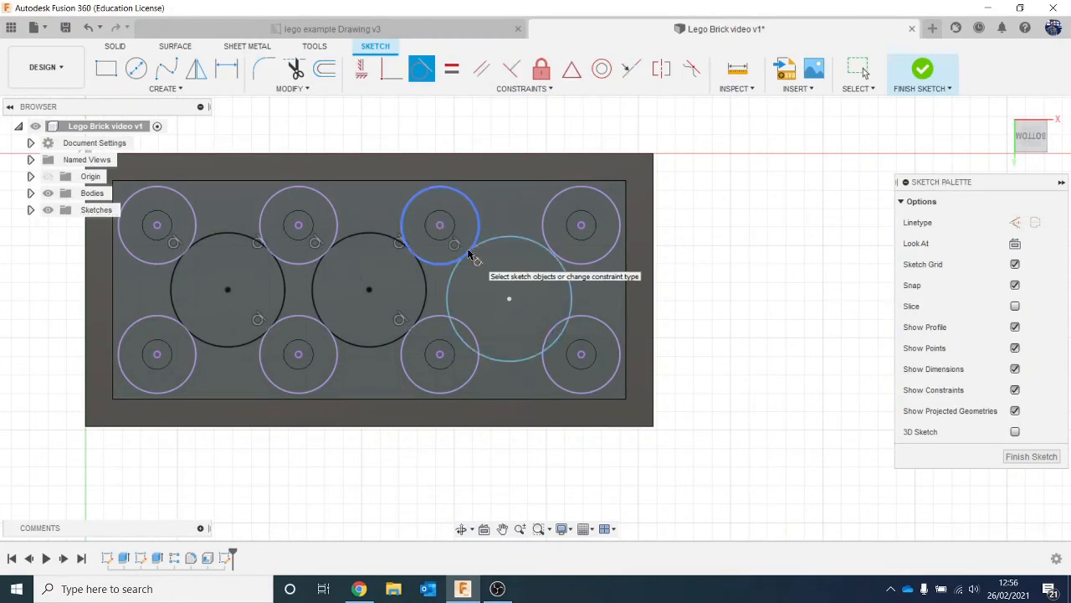
left_click(573, 299)
left_click(588, 262)
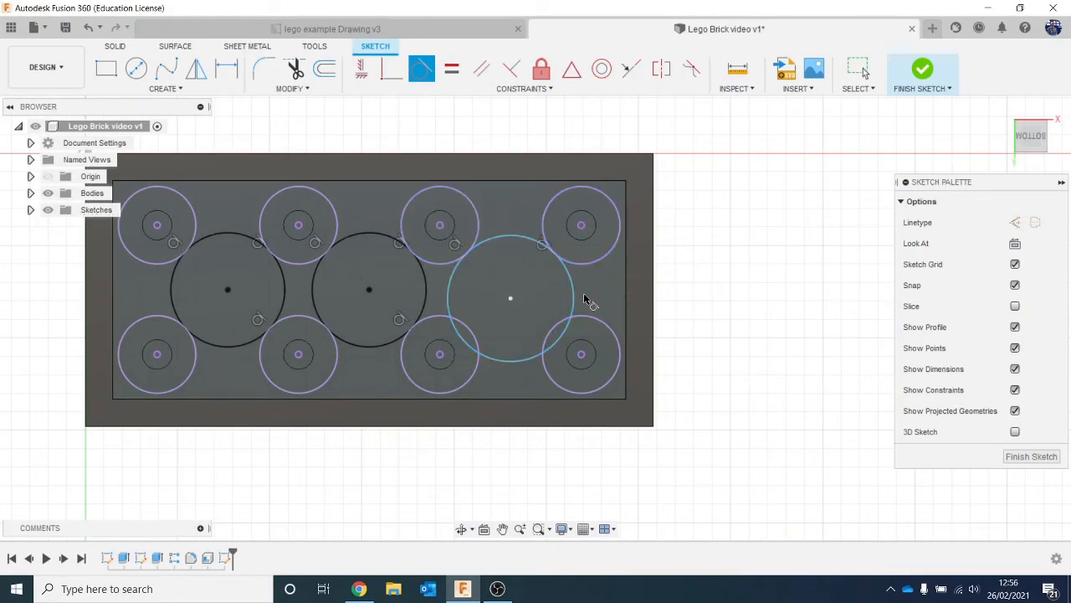
left_click(576, 303)
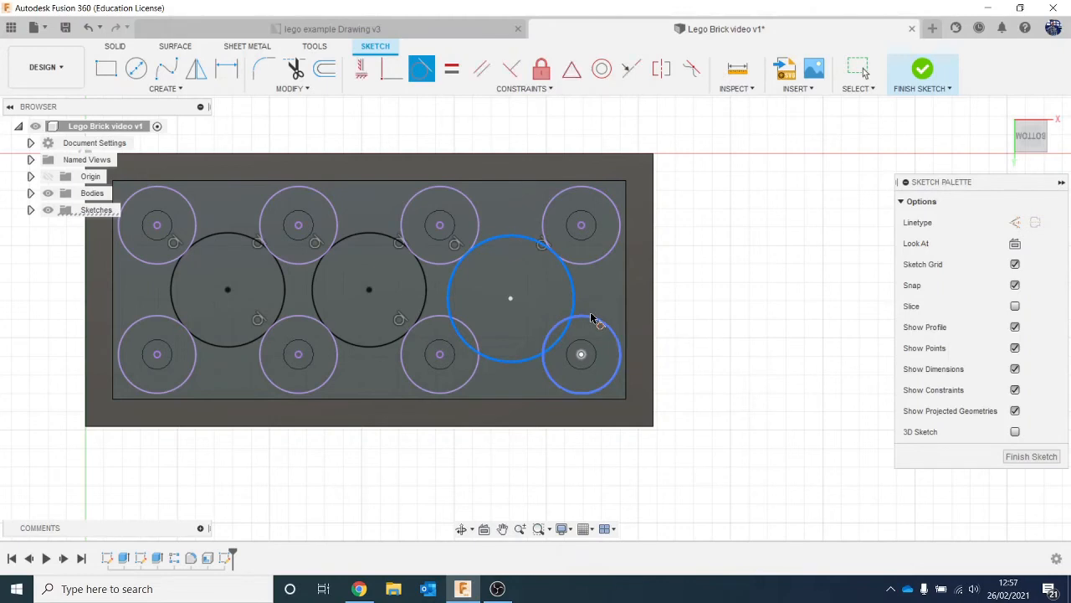
left_click(591, 319)
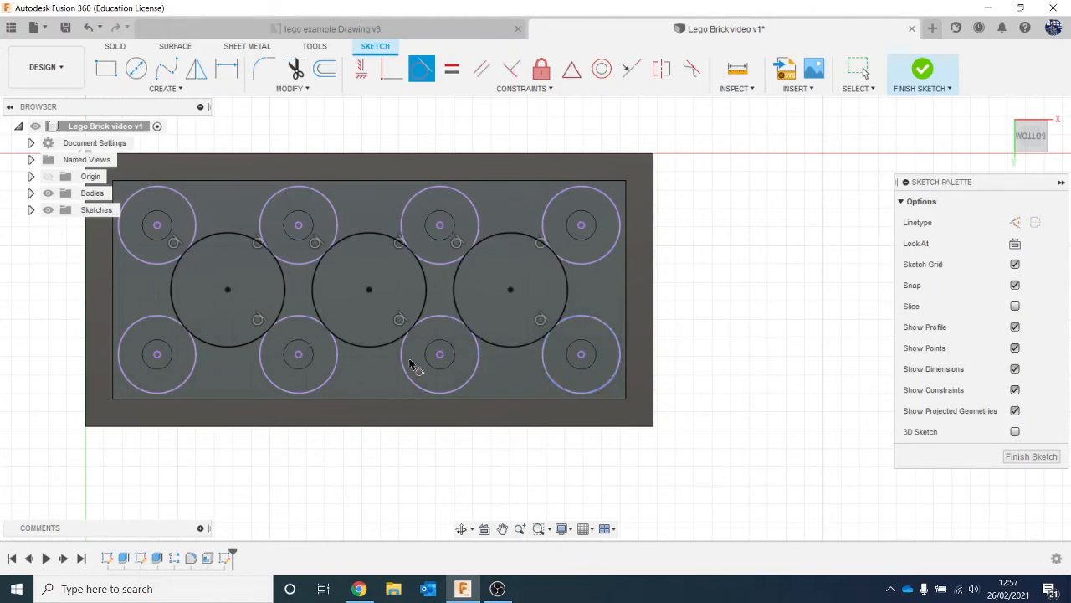
Step: Check the tube diameters in the dimensioned drawing and offset the third circle inward by 1 mm
left_click(407, 31)
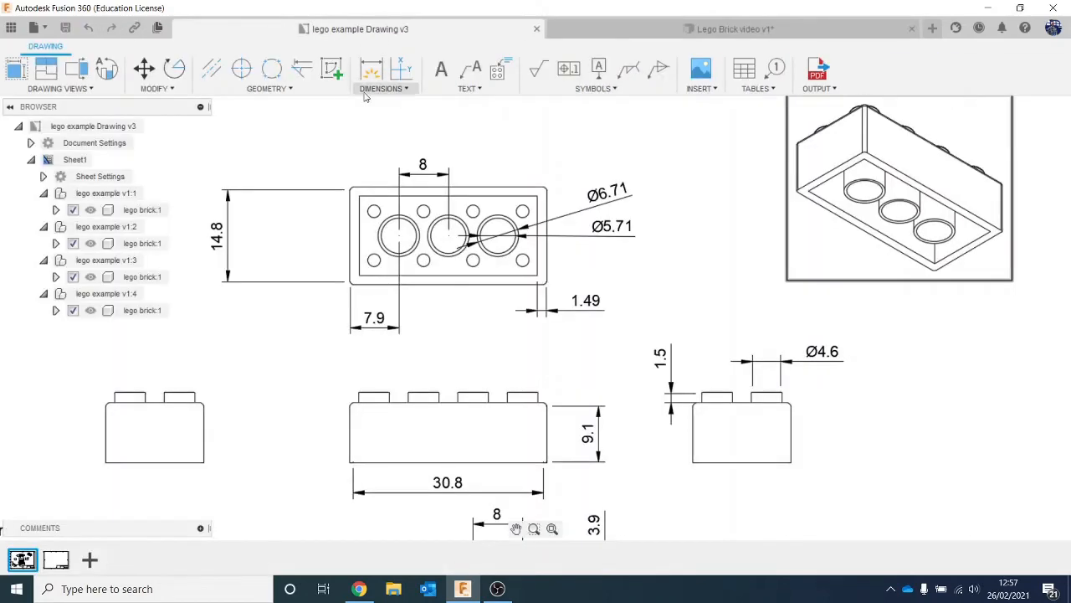
scroll(551, 274, "up", 3)
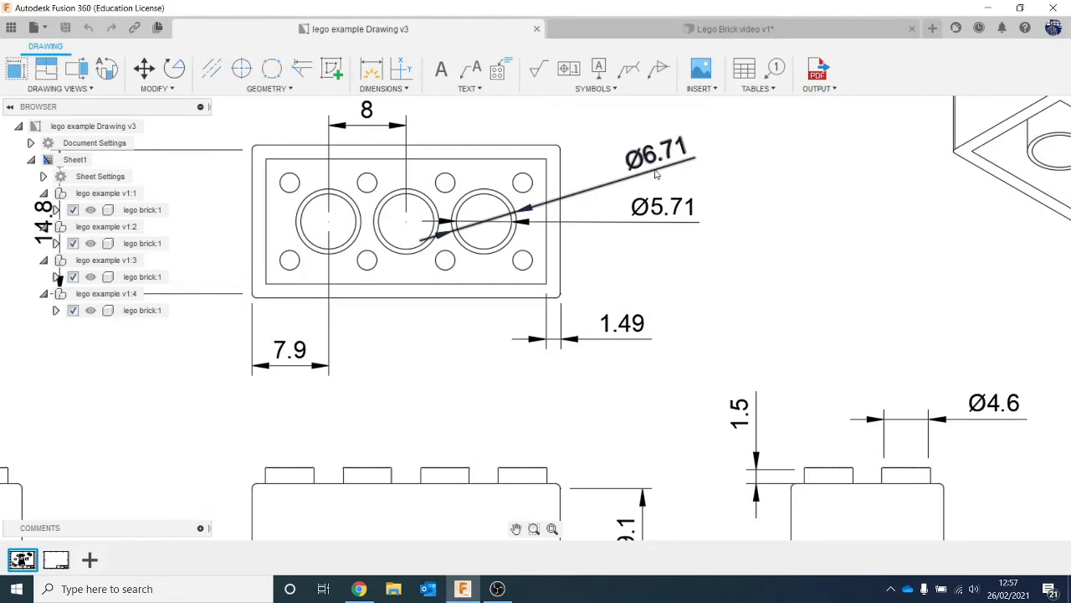
left_click(712, 28)
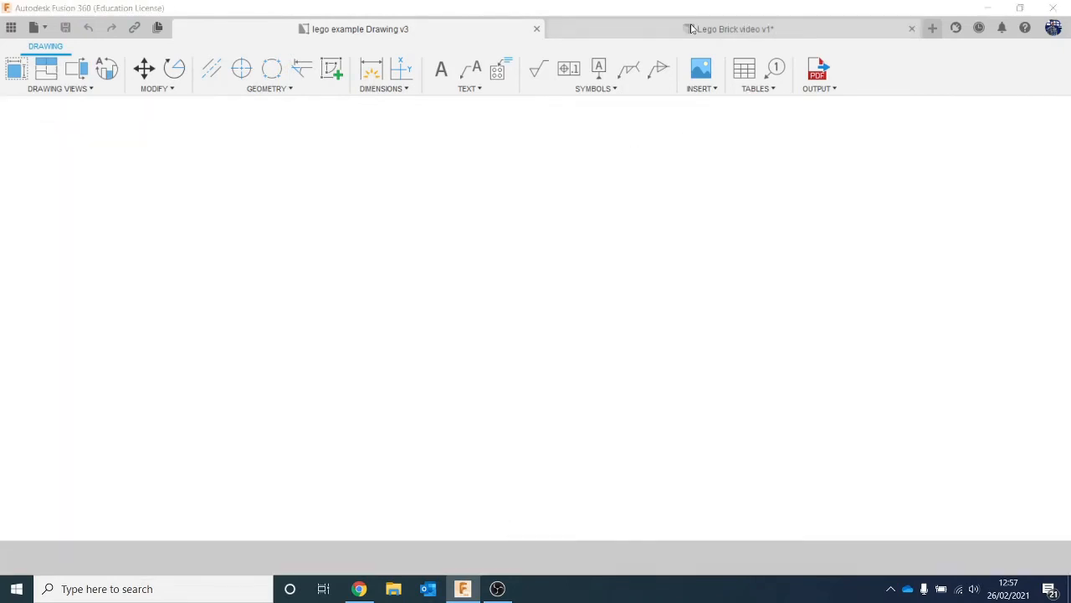
scroll(233, 284, "down", 1)
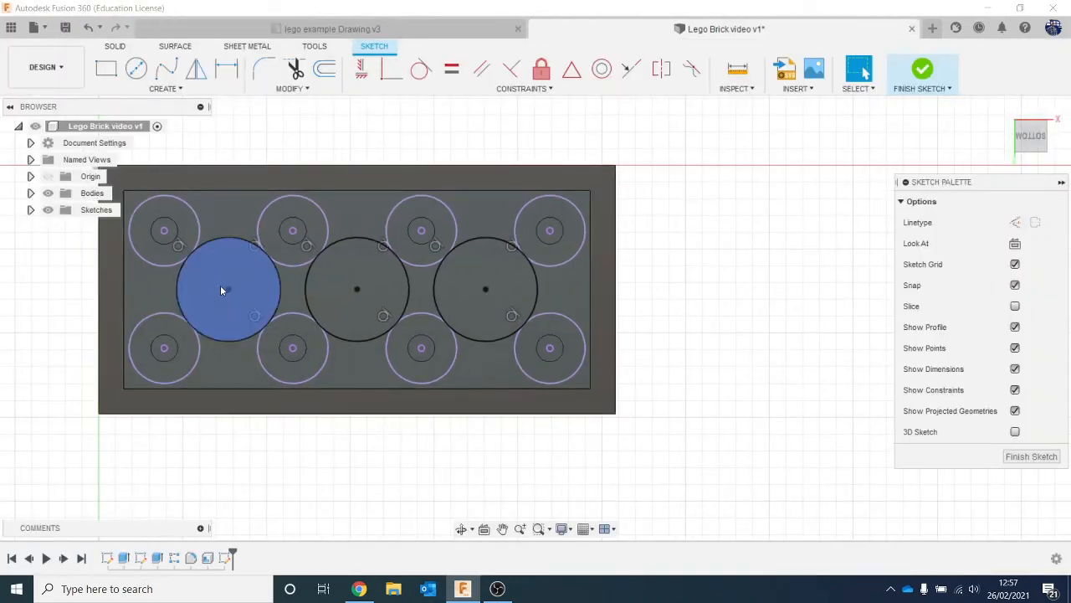
left_click(324, 70)
left_click(533, 301)
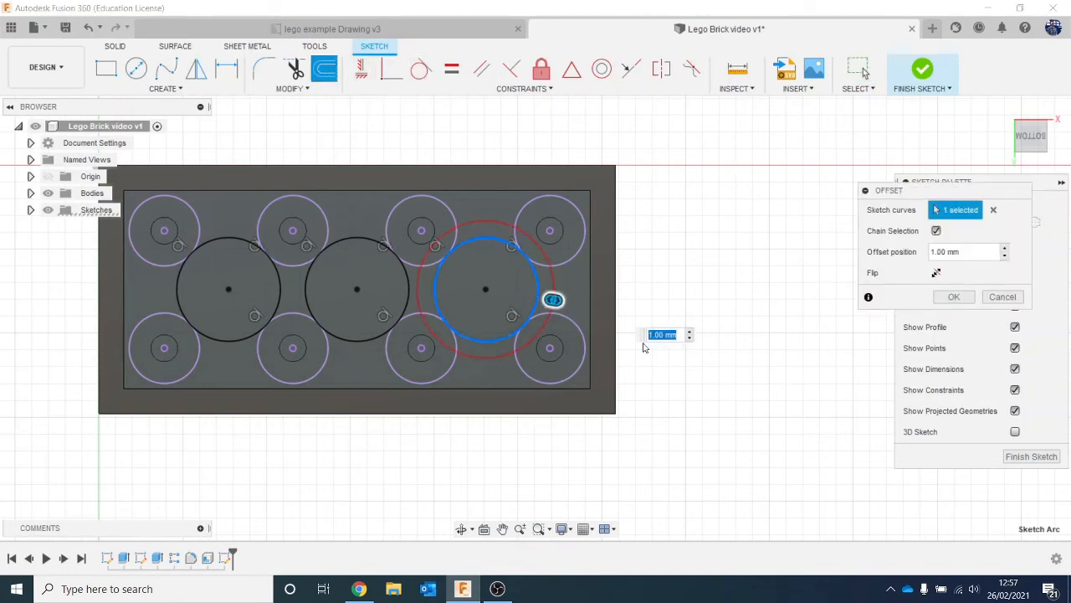
left_click_drag(549, 299, 517, 298)
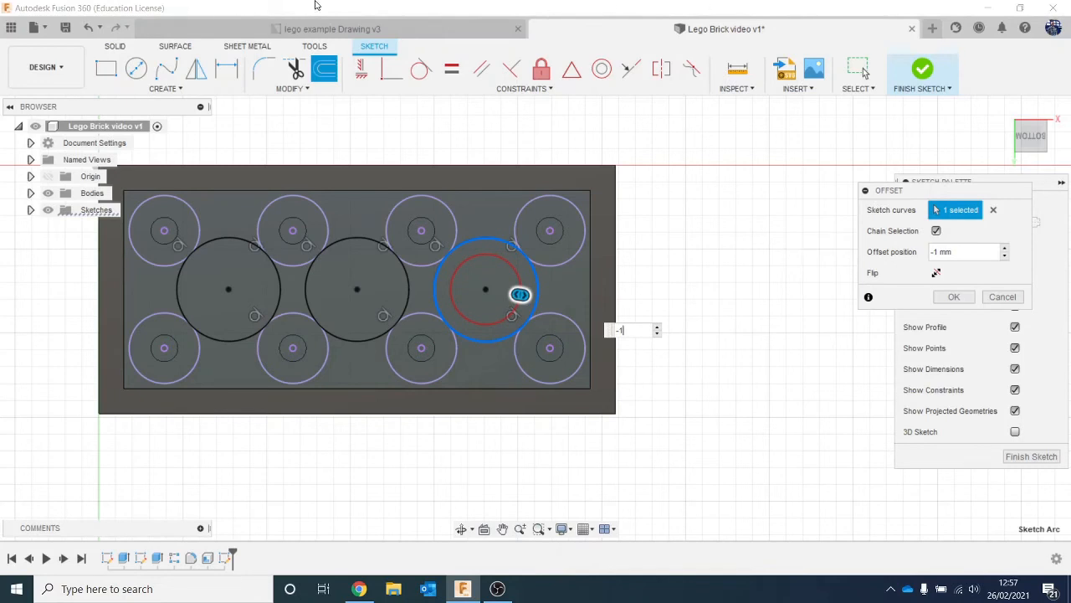
left_click(387, 32)
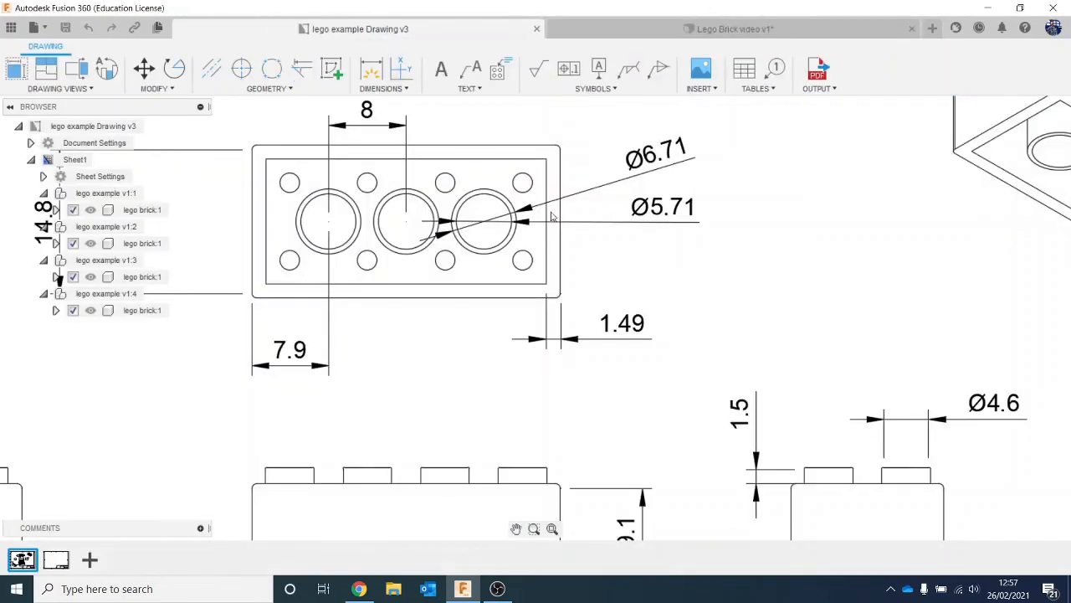
left_click(715, 32)
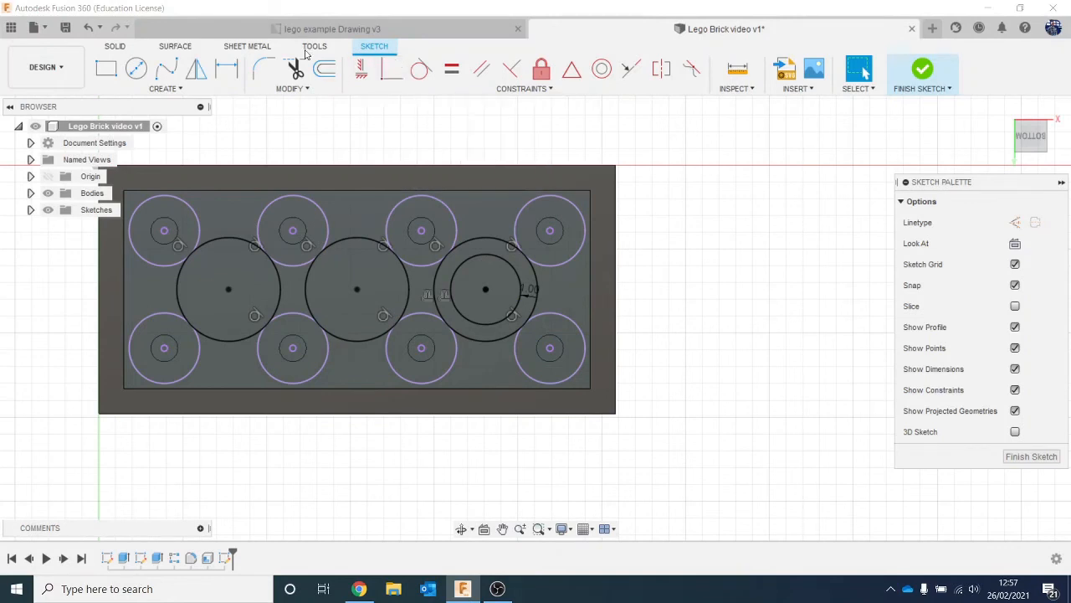
Step: Offset the middle circle inward by 1 mm
left_click(325, 69)
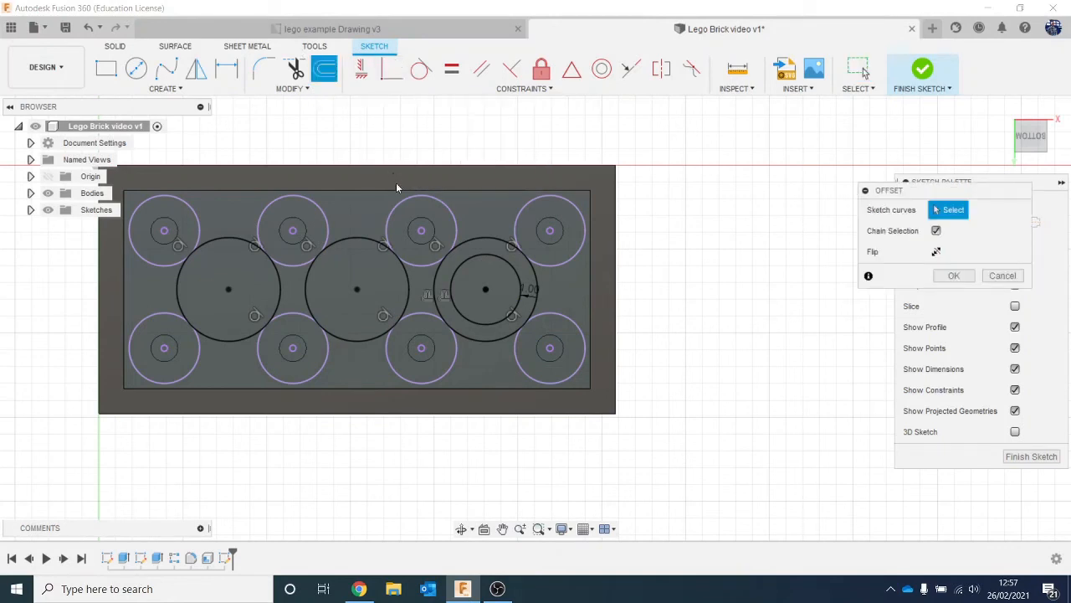
left_click(359, 235)
type("-1")
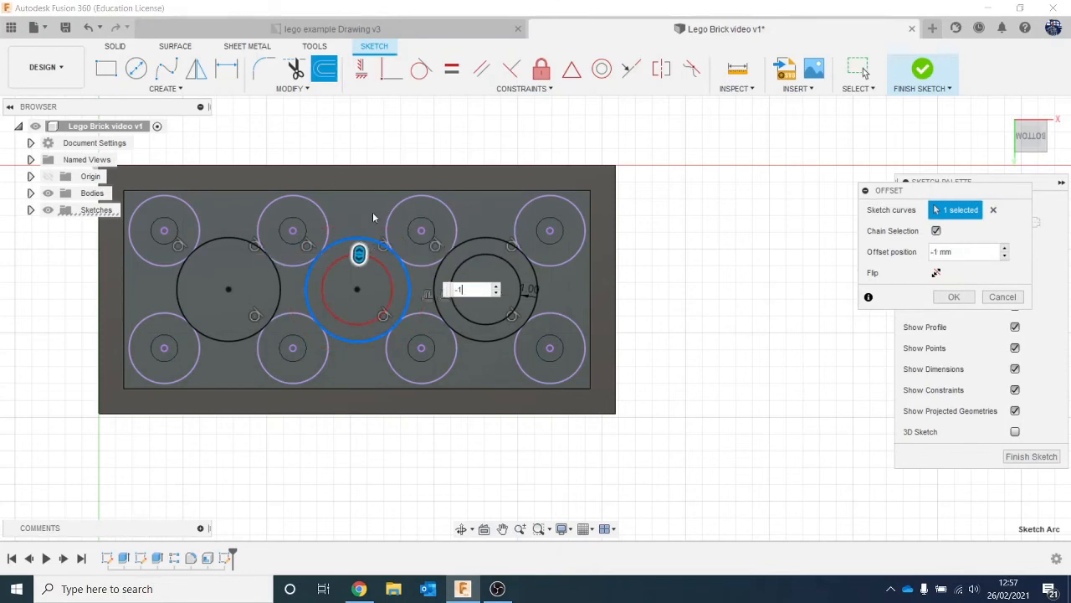
key("Return")
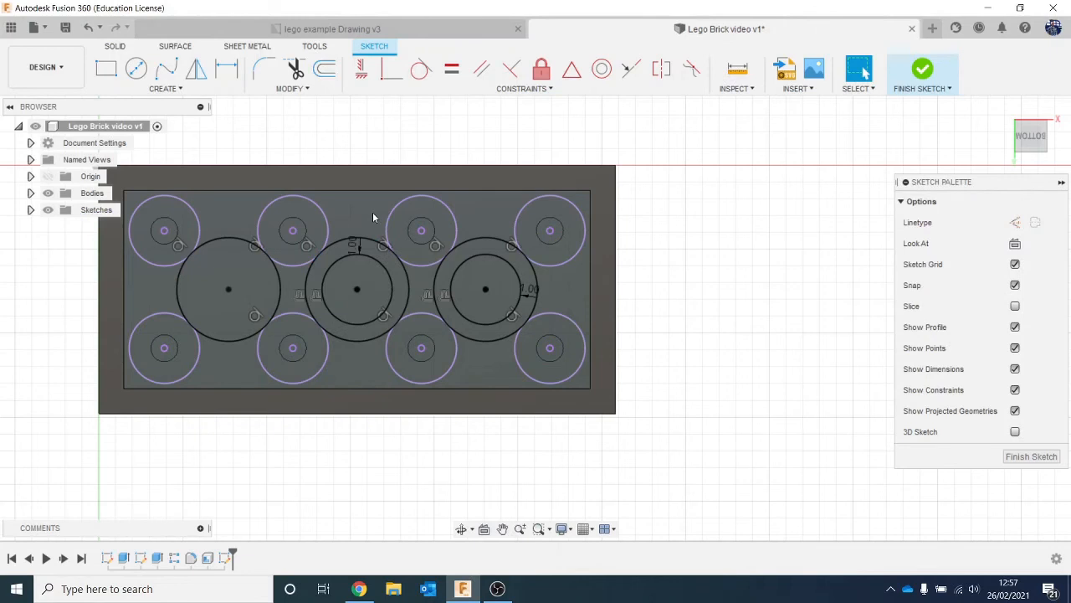
Step: Offset the first circle inward by 1 mm and finish the sketch
left_click(323, 71)
left_click(235, 244)
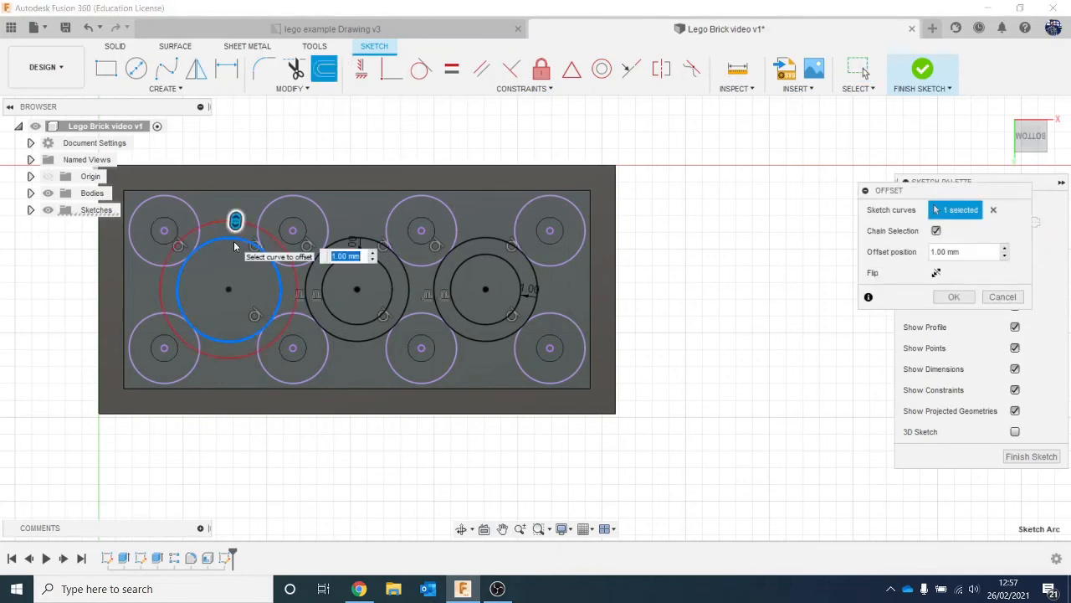
key("Return")
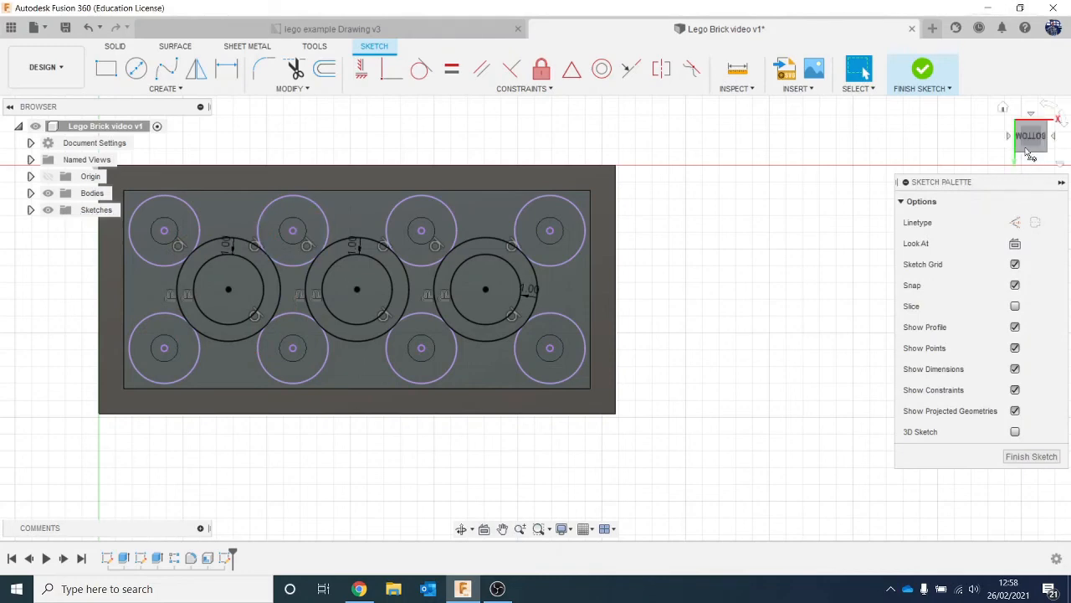
left_click_drag(1028, 141, 1029, 149)
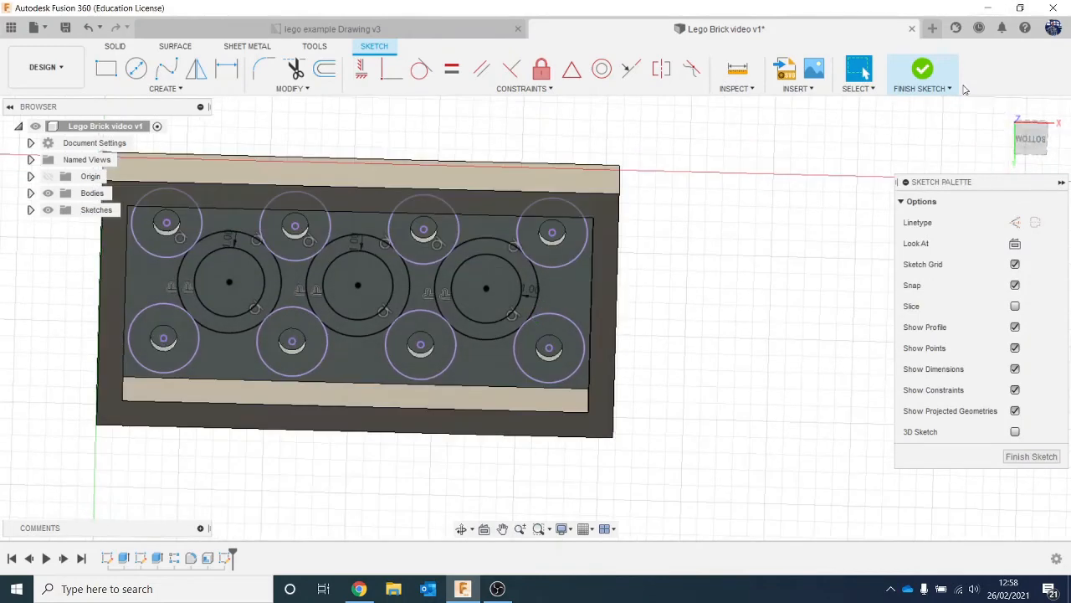
left_click(918, 75)
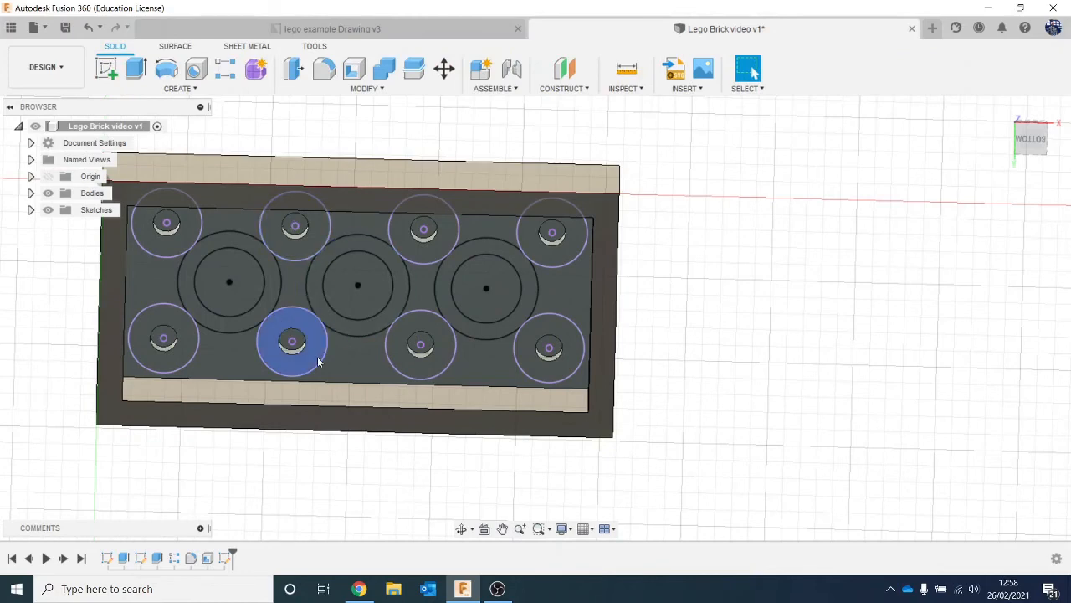
Step: Extrude the three ring profiles 7.61 mm down to the brick's open rim, joined to the body
key("e")
left_click(229, 243)
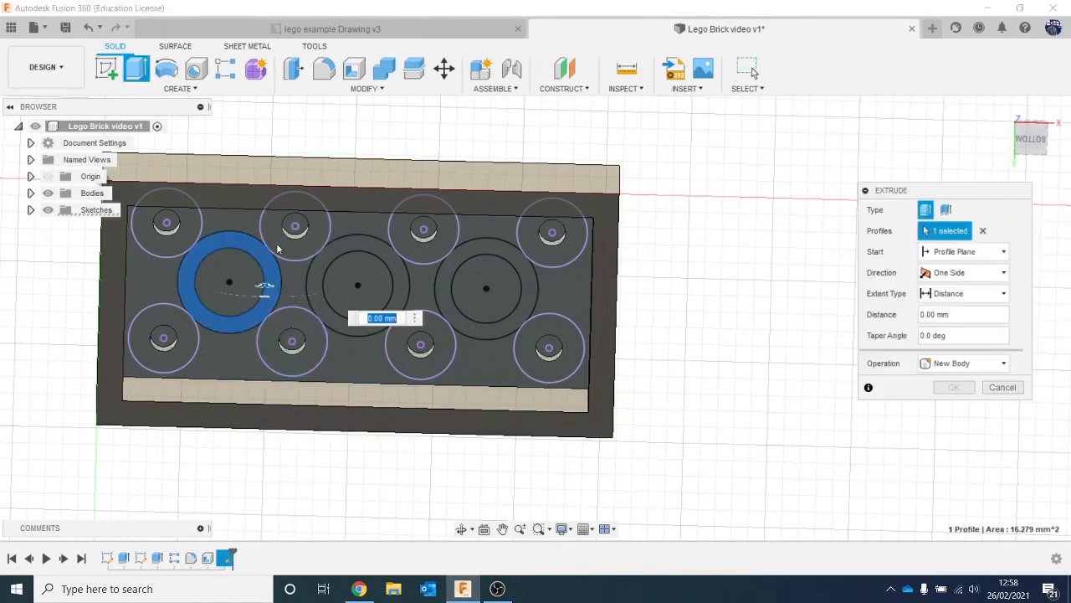
left_click(362, 246)
left_click(471, 253)
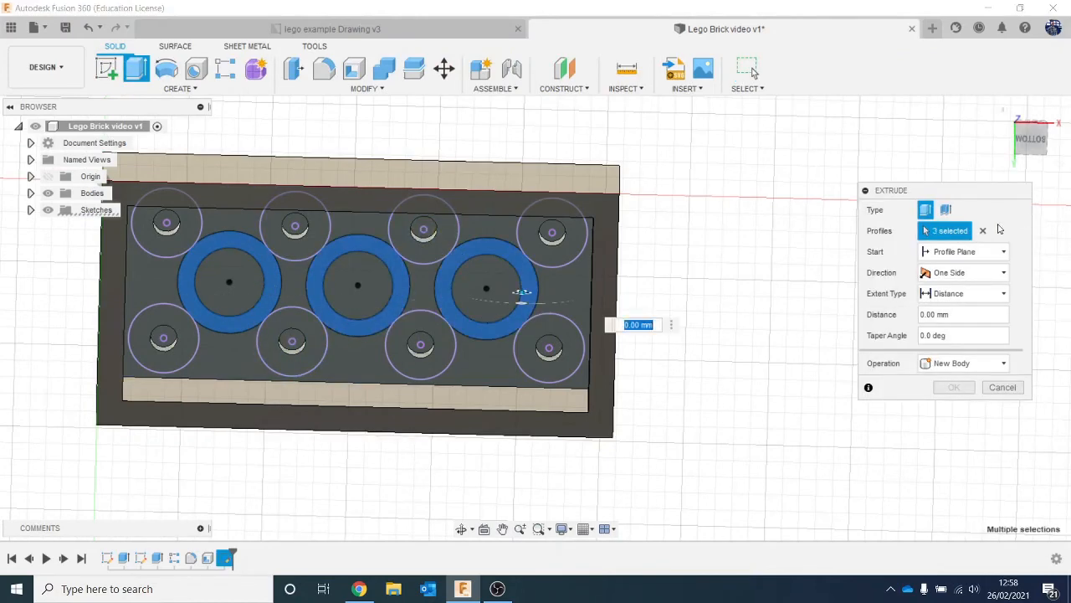
left_click_drag(1028, 144, 1031, 162)
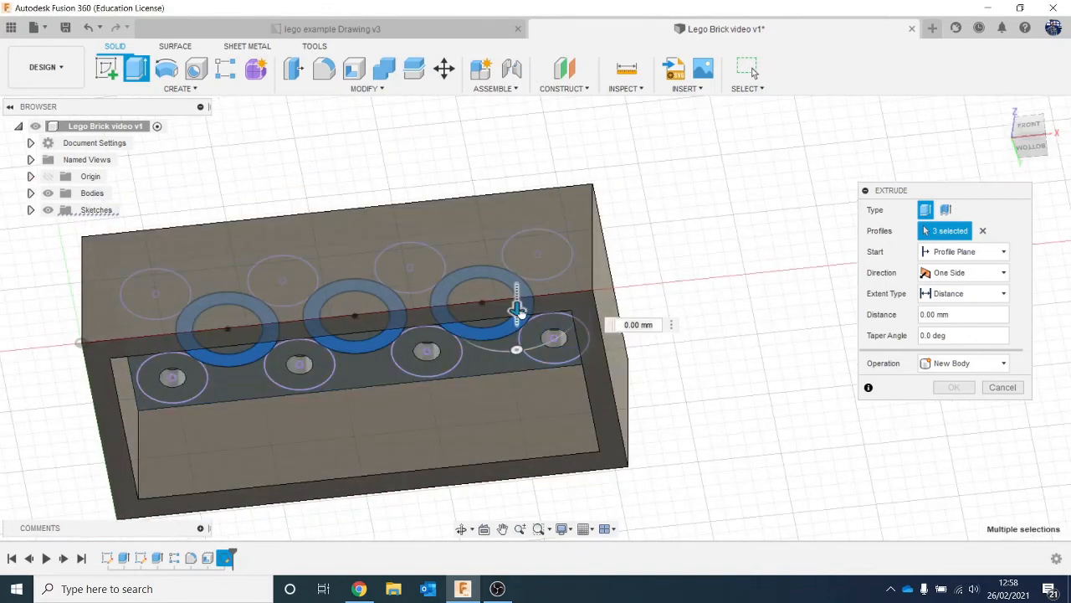
left_click_drag(516, 307, 517, 388)
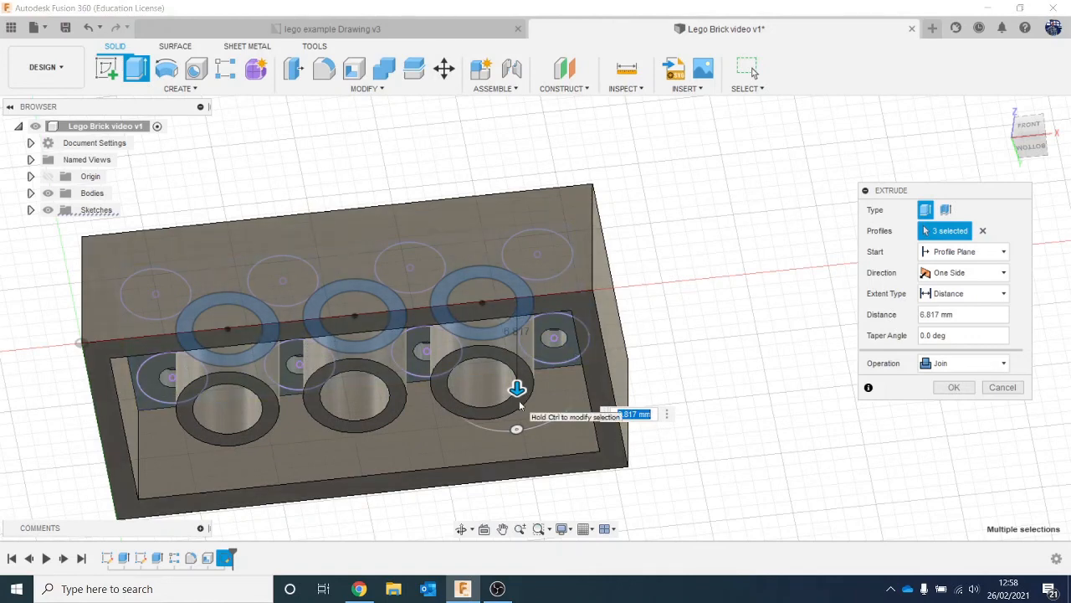
left_click_drag(516, 387, 516, 378)
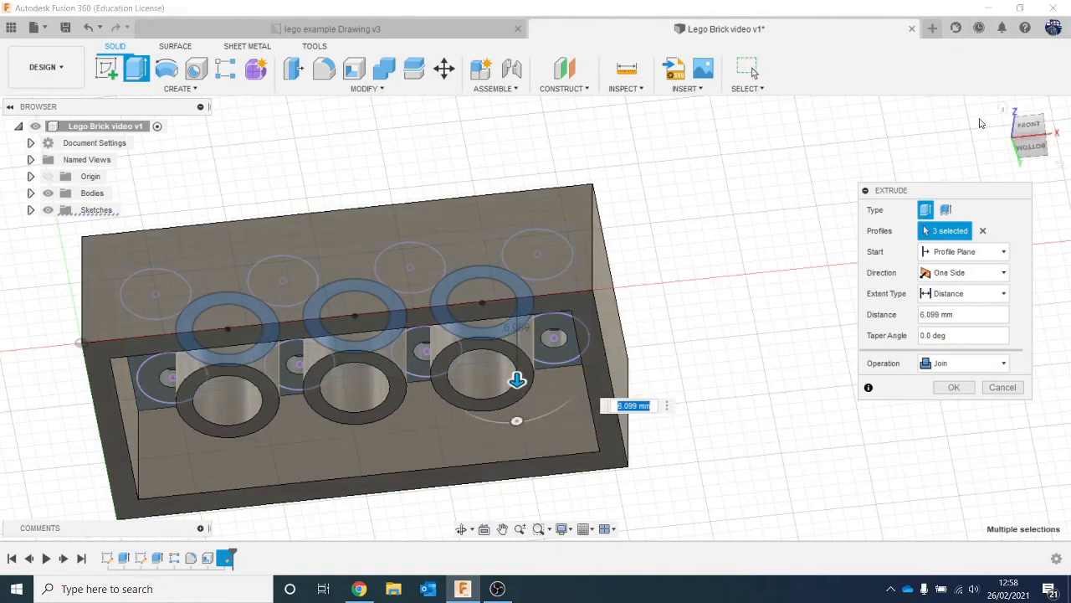
left_click_drag(1030, 146, 1031, 139)
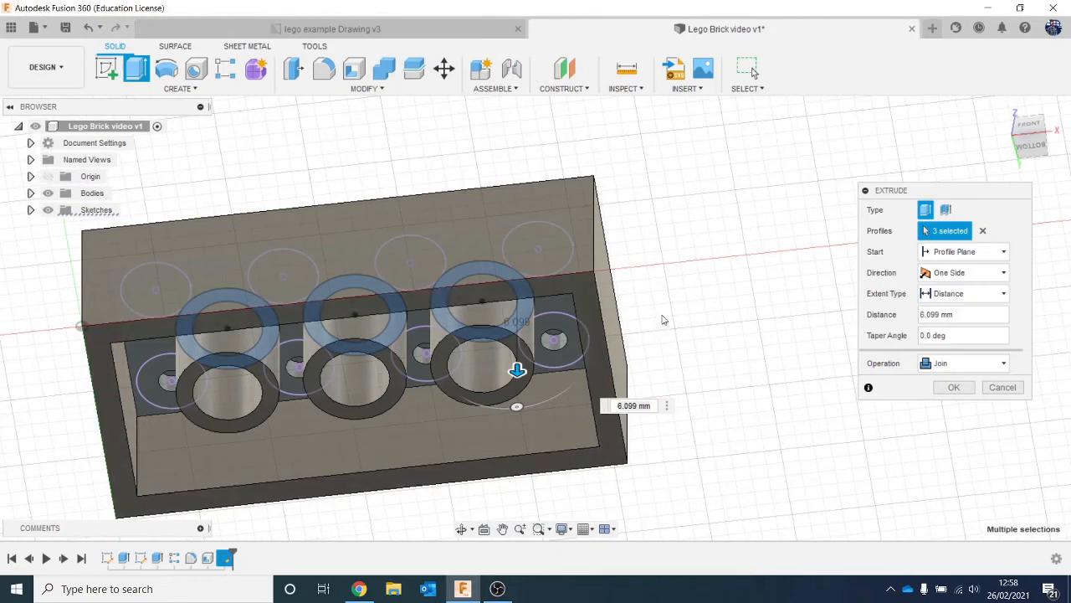
left_click(591, 292)
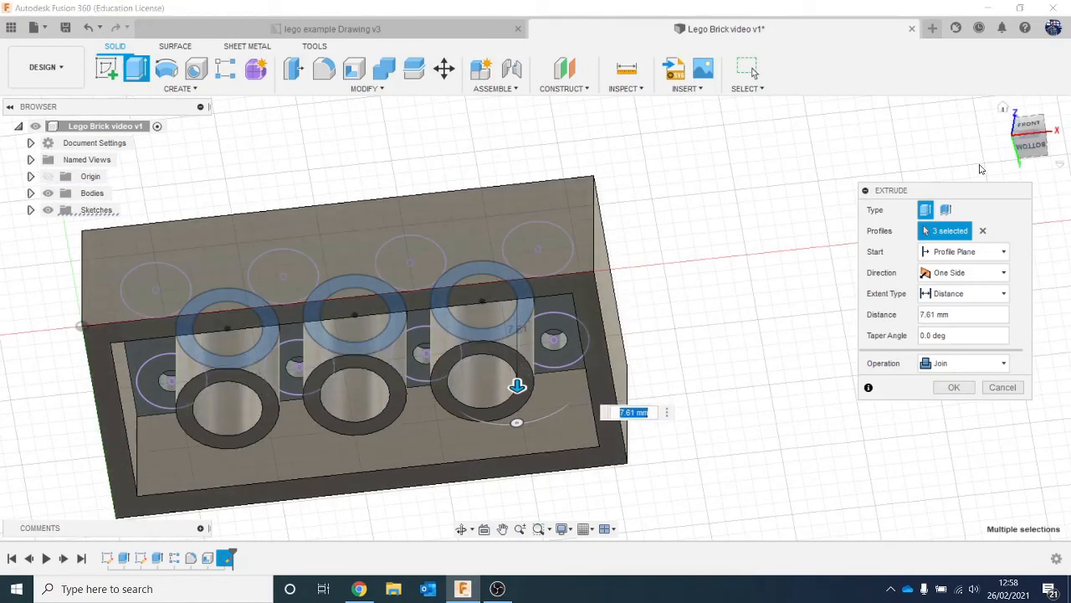
left_click_drag(1037, 149, 1036, 172)
left_click(954, 386)
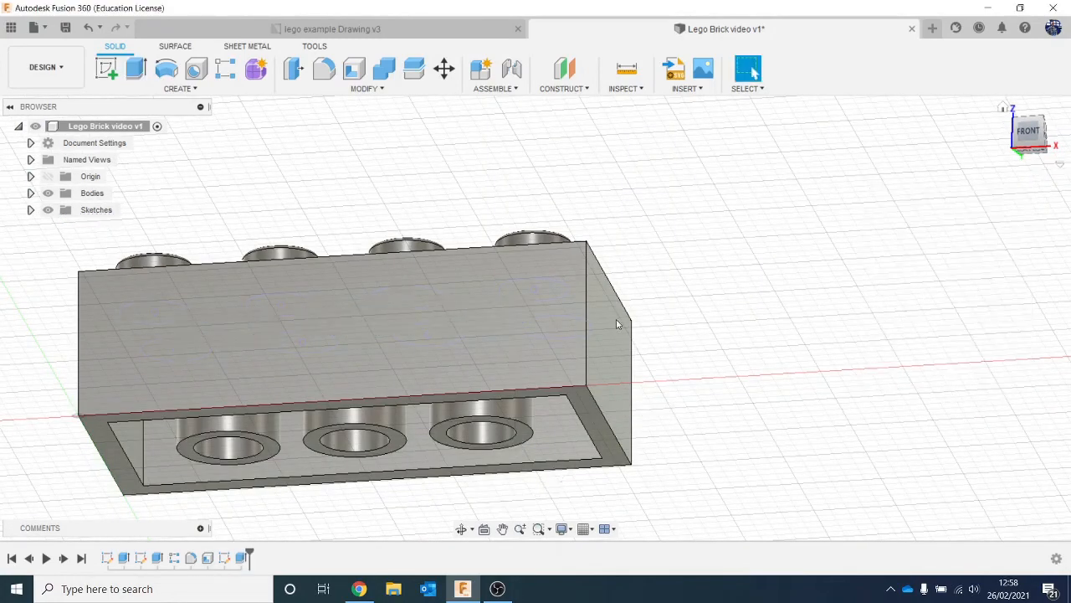
Step: Examine the fillet notes in the dimensioned drawing and return to the brick model seen from its studded side
mouse_move(1021, 141)
left_mouse_down()
mouse_move(1023, 84)
mouse_move(1026, 155)
mouse_move(1027, 106)
mouse_move(1024, 145)
mouse_move(1034, 136)
left_mouse_up()
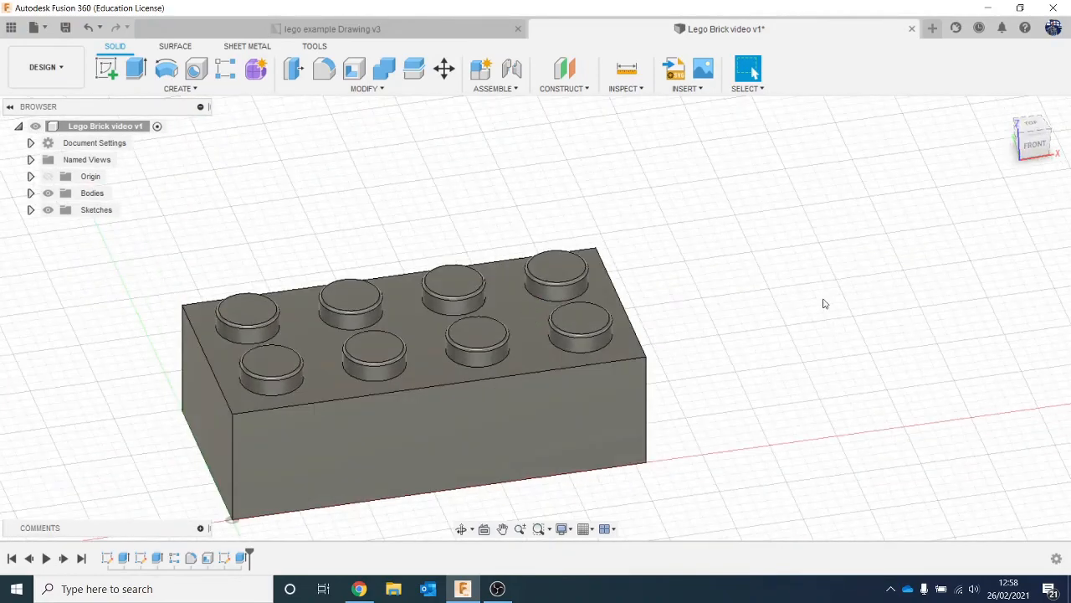
middle_click_drag(825, 302, 880, 219)
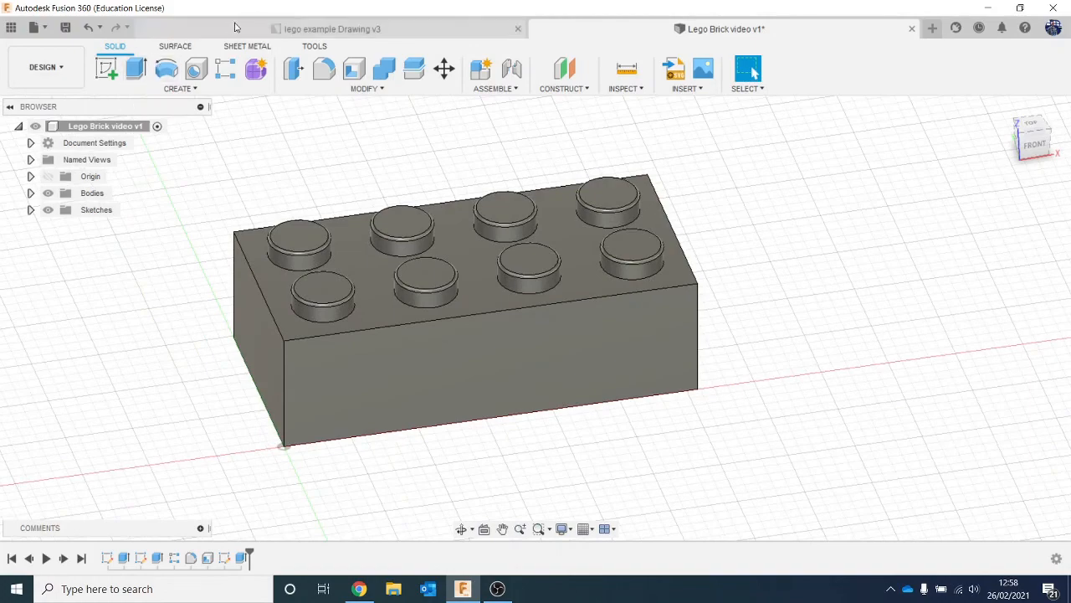
left_click(332, 28)
scroll(507, 311, "down", 4)
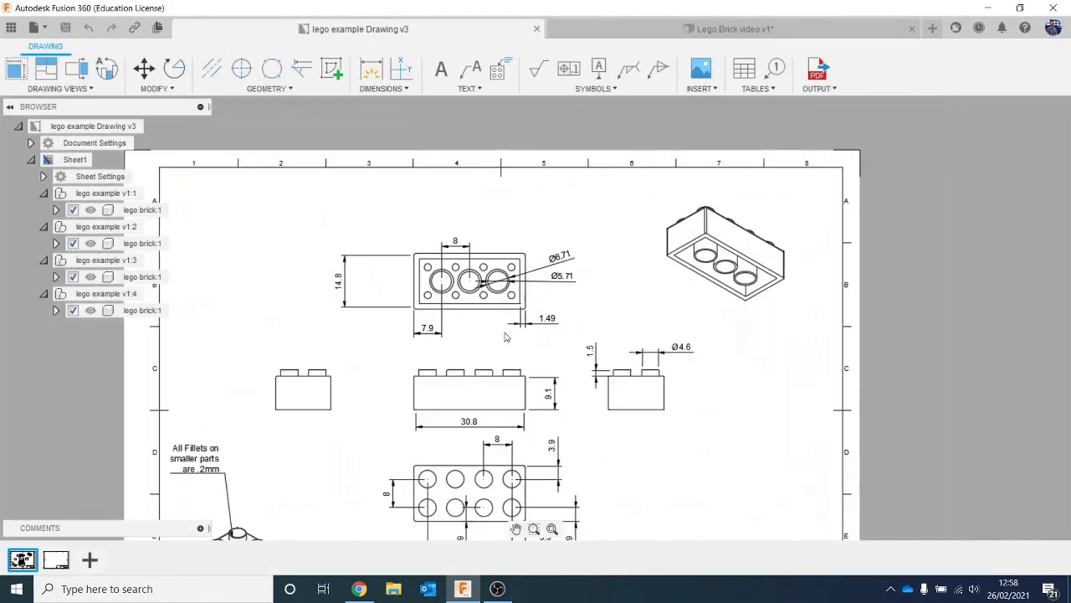
mouse_move(498, 384)
middle_mouse_down()
mouse_move(541, 184)
mouse_move(533, 164)
middle_mouse_up()
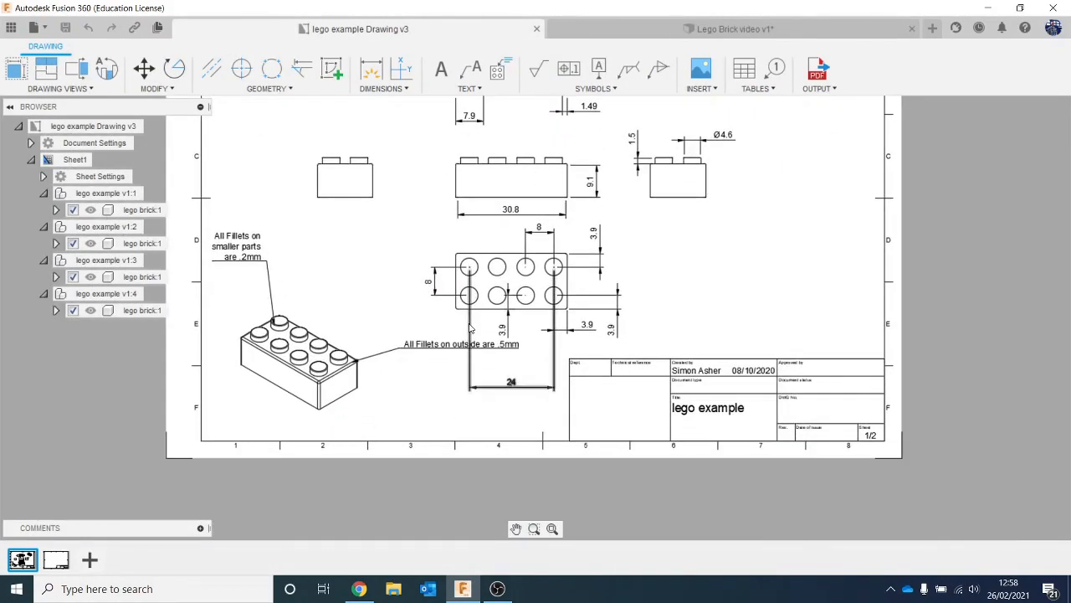
left_click(623, 35)
scroll(381, 224, "down", 3)
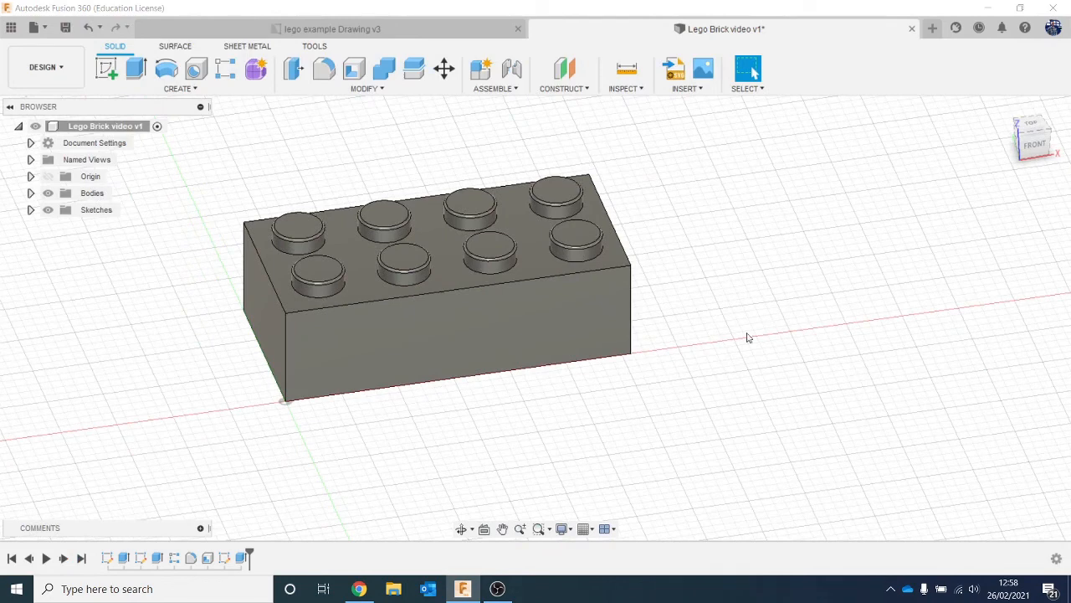
Step: Fillet the brick's four vertical outer corner edges and the four outer edges of its studded face with a 0.5 mm radius
key("f")
left_click(285, 362)
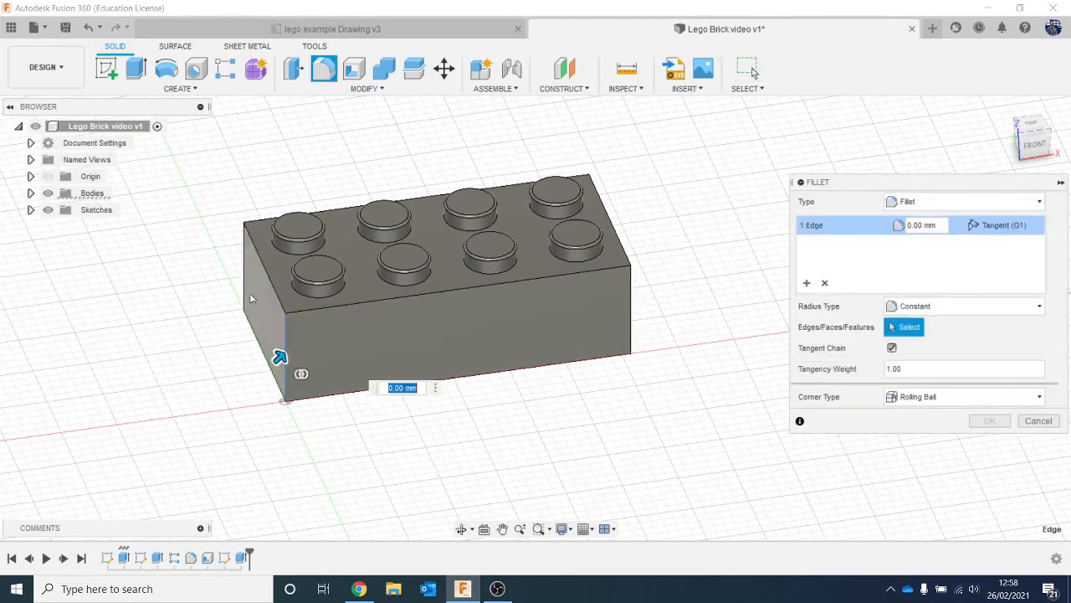
left_click(243, 284)
left_click(270, 286)
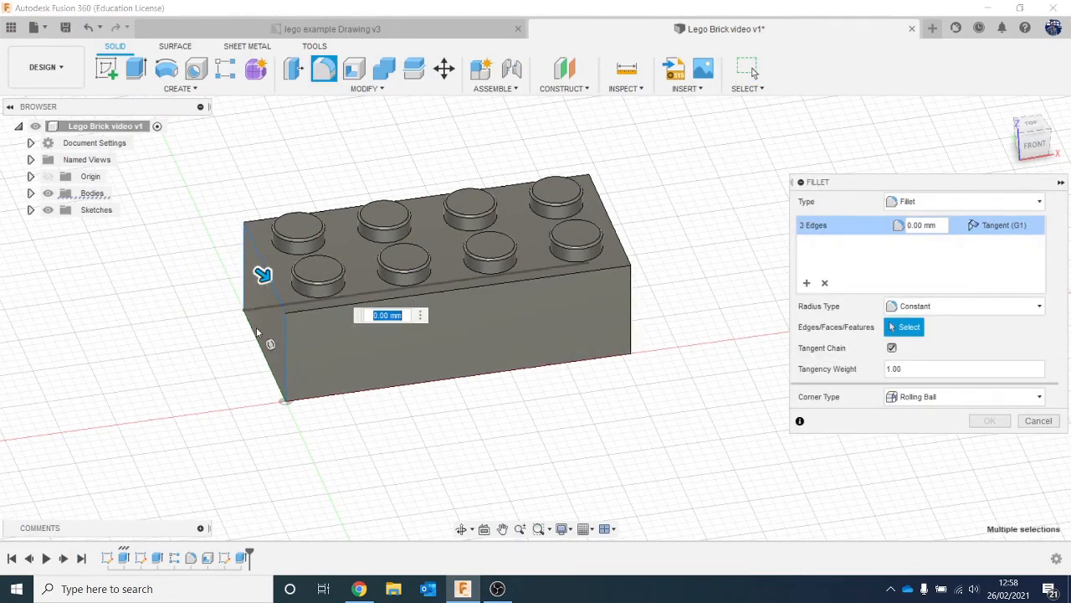
left_click(373, 301)
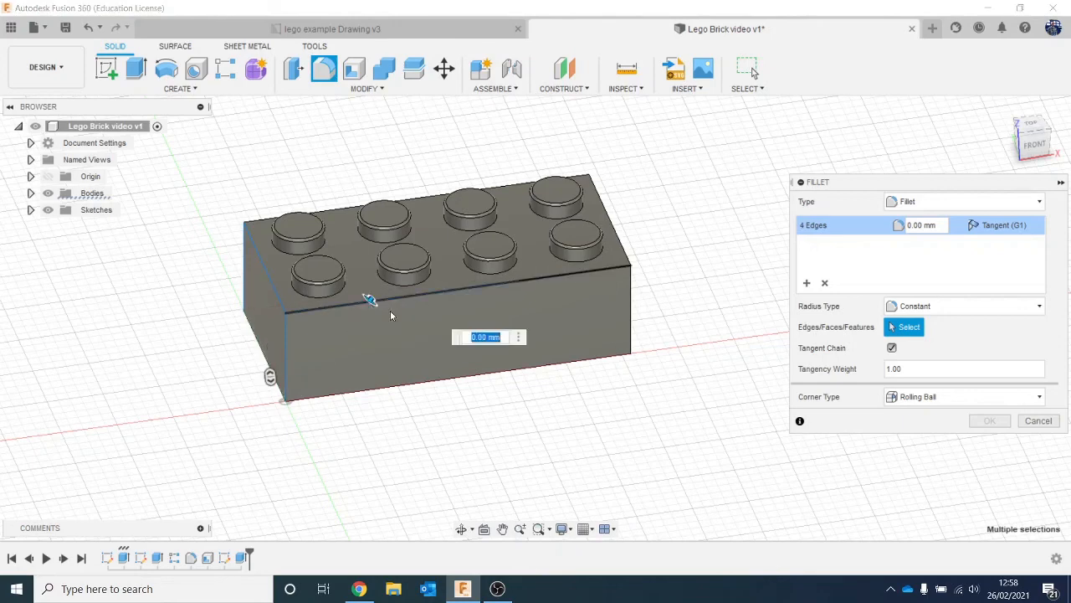
left_click(630, 311)
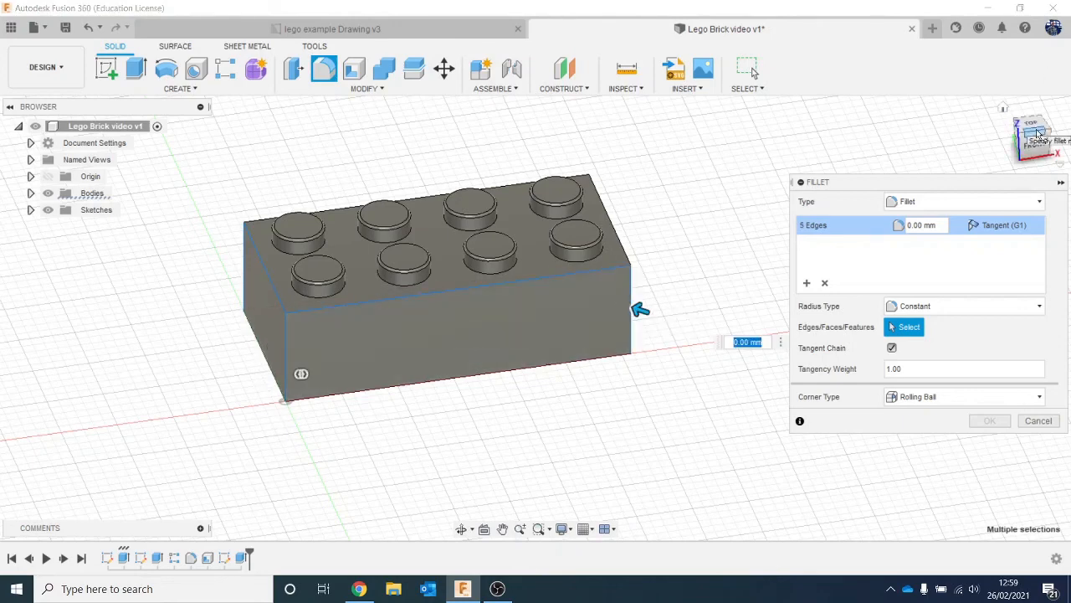
left_click(1038, 132)
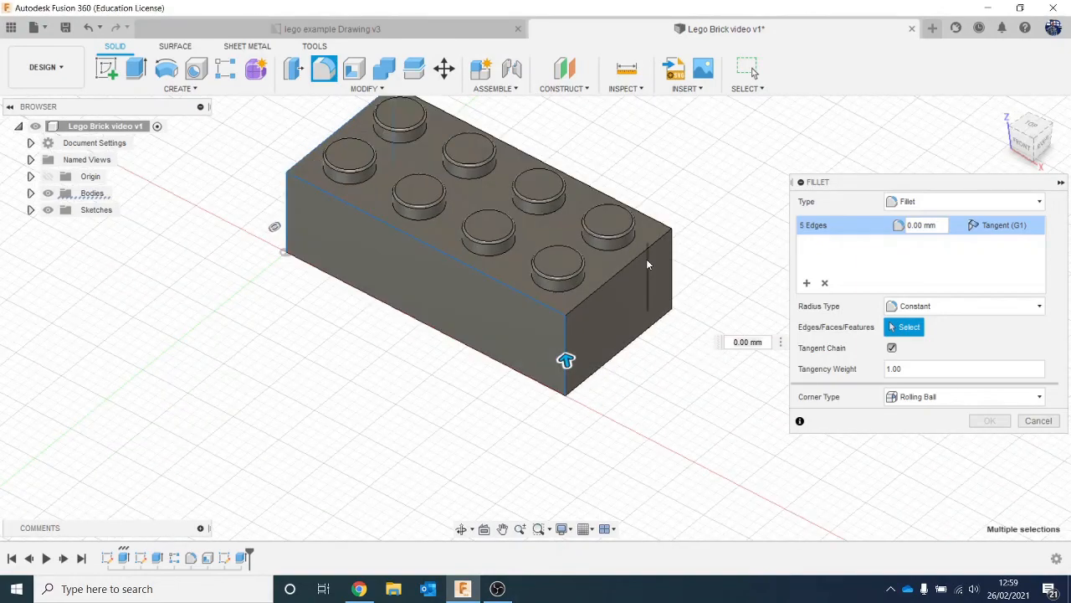
left_click(639, 256)
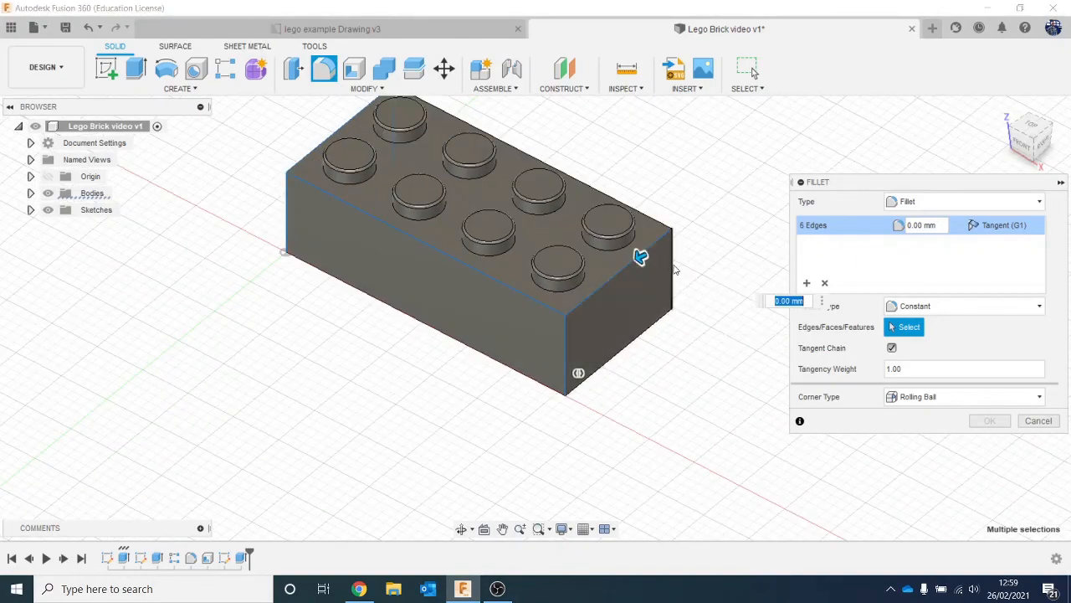
left_click(674, 268)
middle_click_drag(531, 305, 435, 331, "shift")
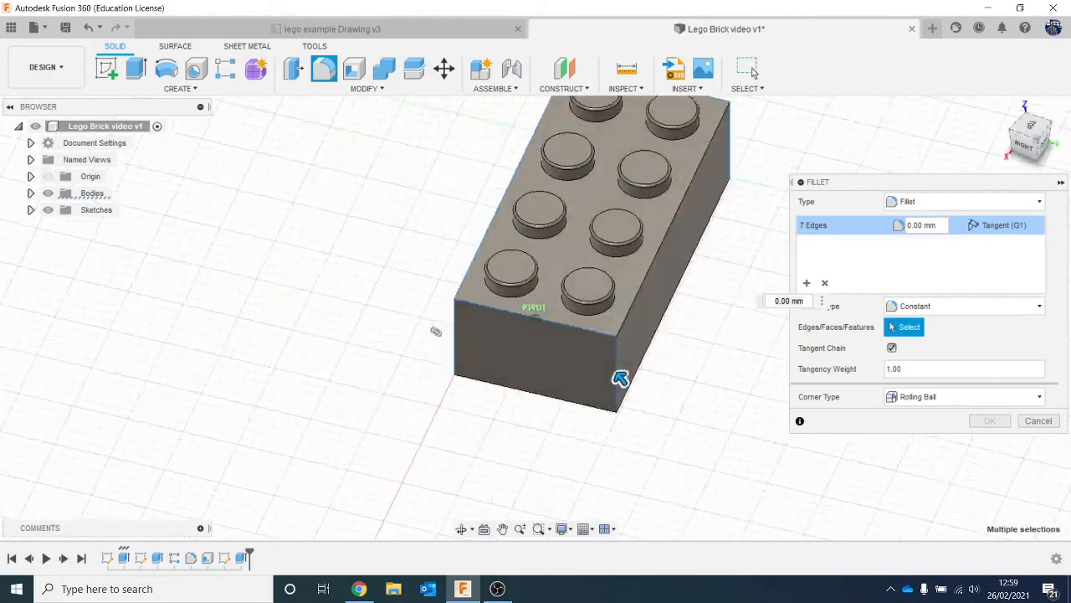
mouse_move(879, 331)
middle_mouse_down("shift")
mouse_move(749, 255)
mouse_move(724, 273)
mouse_move(404, 315)
middle_mouse_up("shift")
left_click(684, 281)
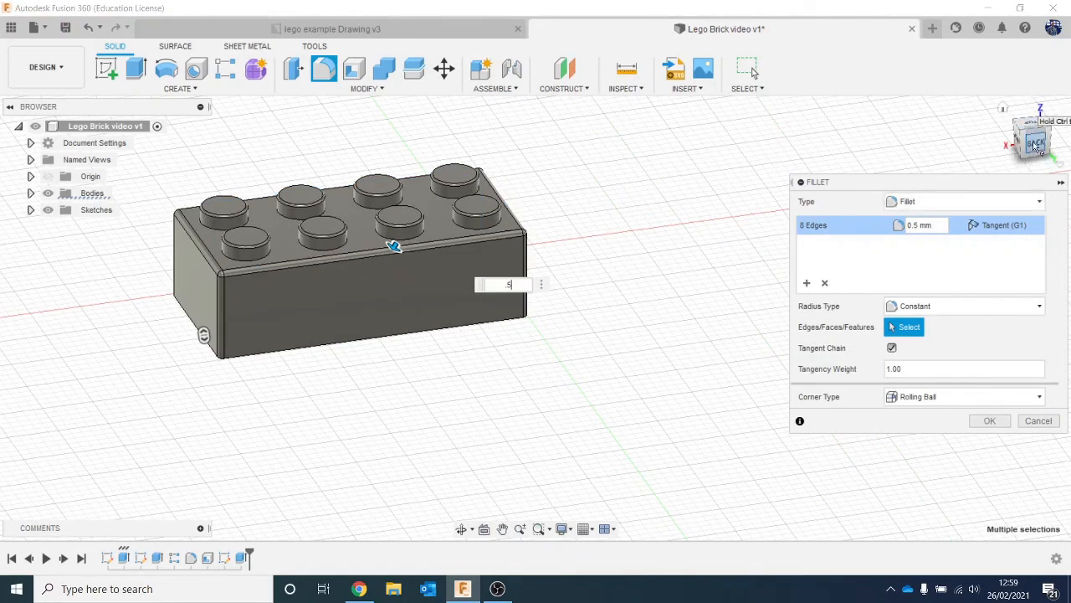
left_click_drag(1036, 148, 374, 304)
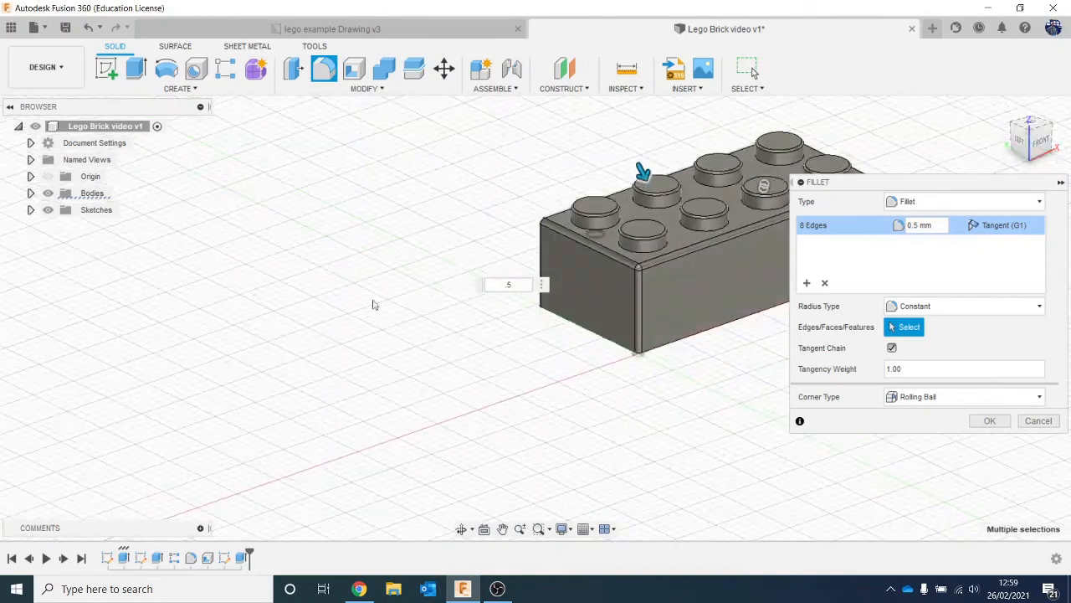
middle_click_drag(222, 335, 151, 339)
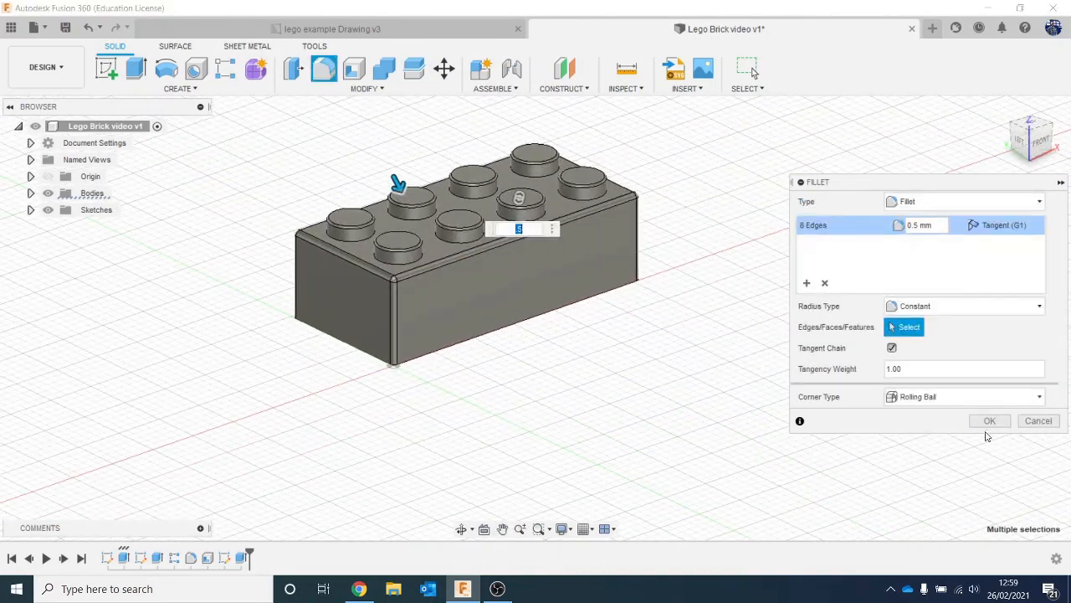
left_click(989, 421)
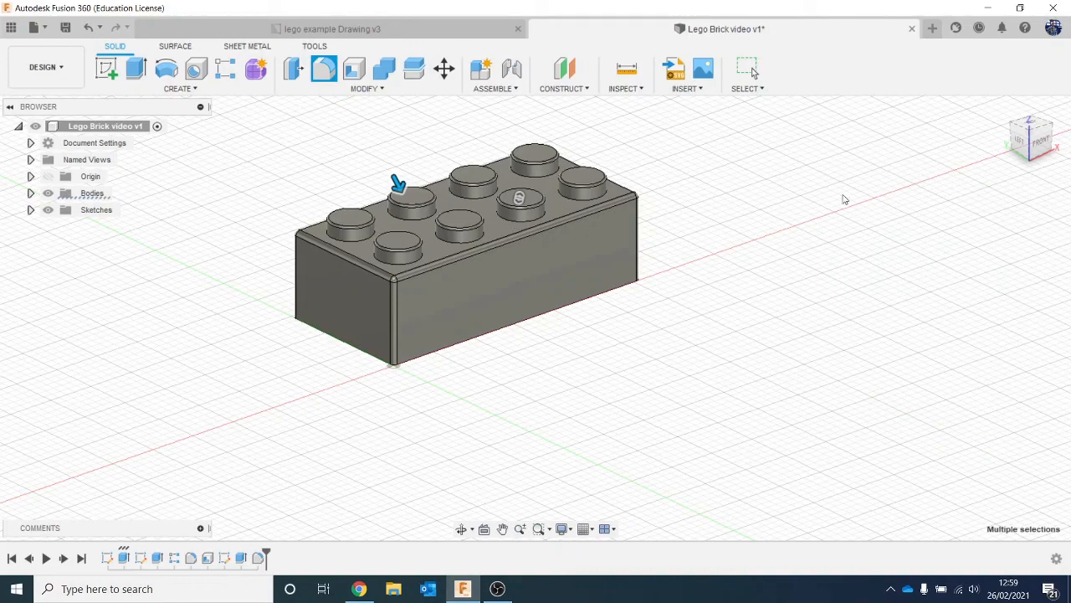
key("Escape")
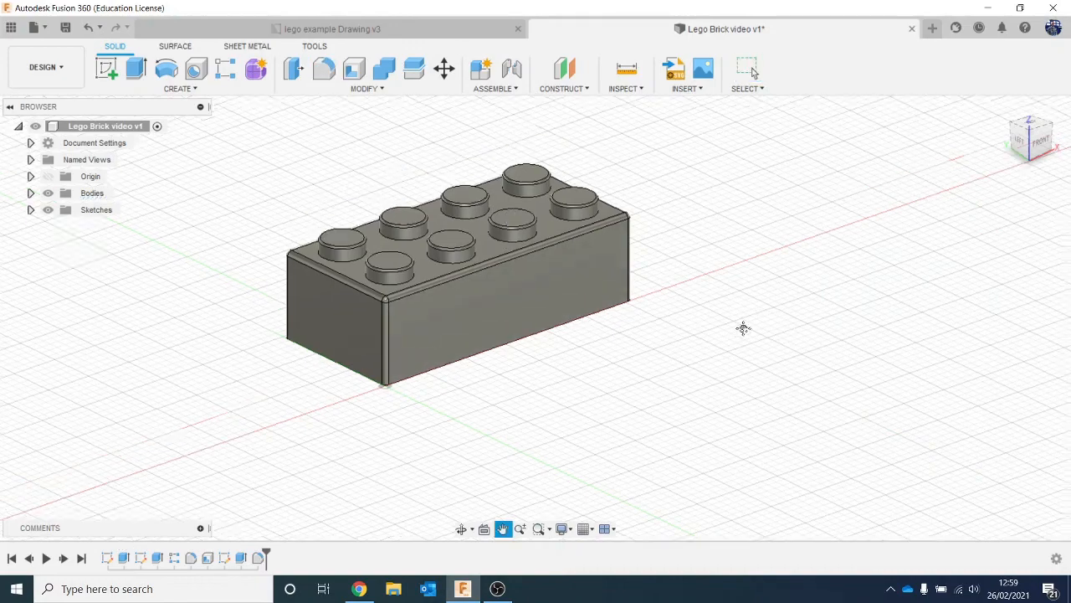
mouse_move(1026, 151)
left_mouse_down()
mouse_move(1056, 149)
mouse_move(988, 147)
mouse_move(1021, 105)
mouse_move(1023, 71)
mouse_move(1009, 88)
mouse_move(1016, 125)
mouse_move(1049, 163)
mouse_move(1065, 157)
mouse_move(1067, 137)
mouse_move(1030, 87)
mouse_move(1016, 98)
mouse_move(1019, 130)
mouse_move(1040, 135)
left_mouse_up()
mouse_move(535, 318)
middle_mouse_down("shift")
mouse_move(585, 315)
mouse_move(653, 242)
mouse_move(671, 237)
mouse_move(778, 293)
mouse_move(881, 324)
mouse_move(785, 299)
middle_mouse_up("shift")
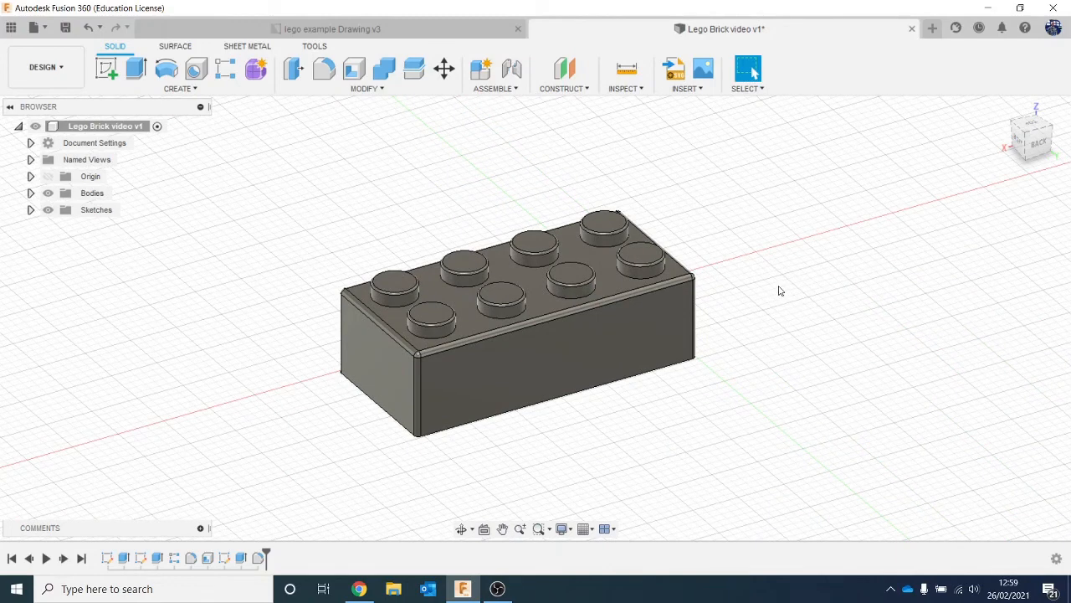